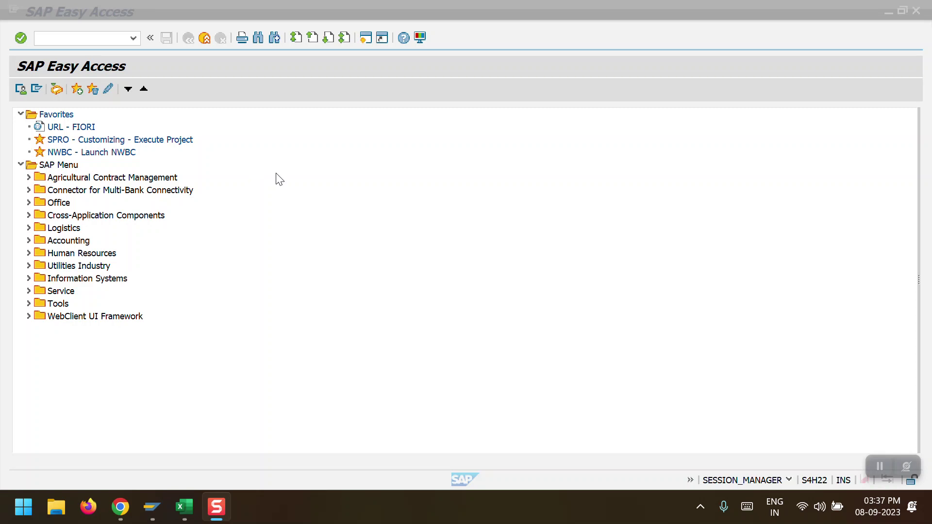
Open the payment program customizing with transaction FBZP
click(96, 37)
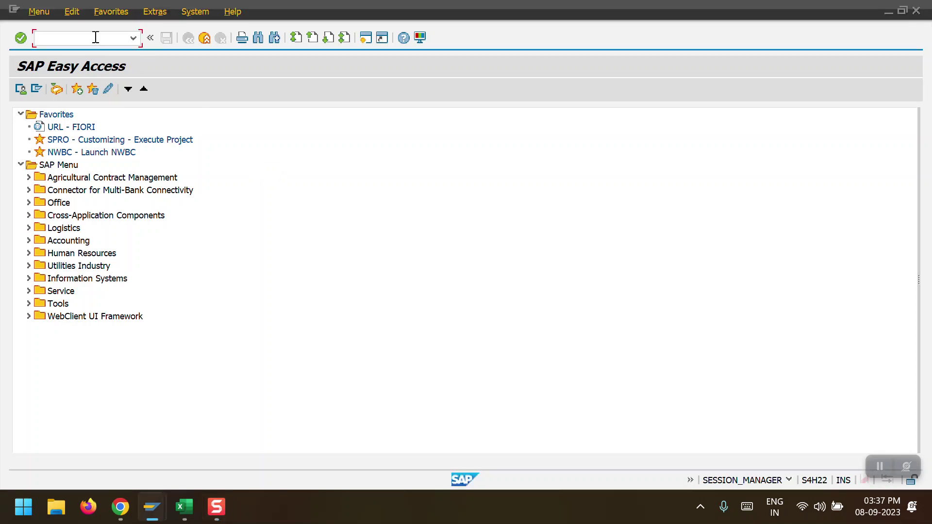
text(FS00)
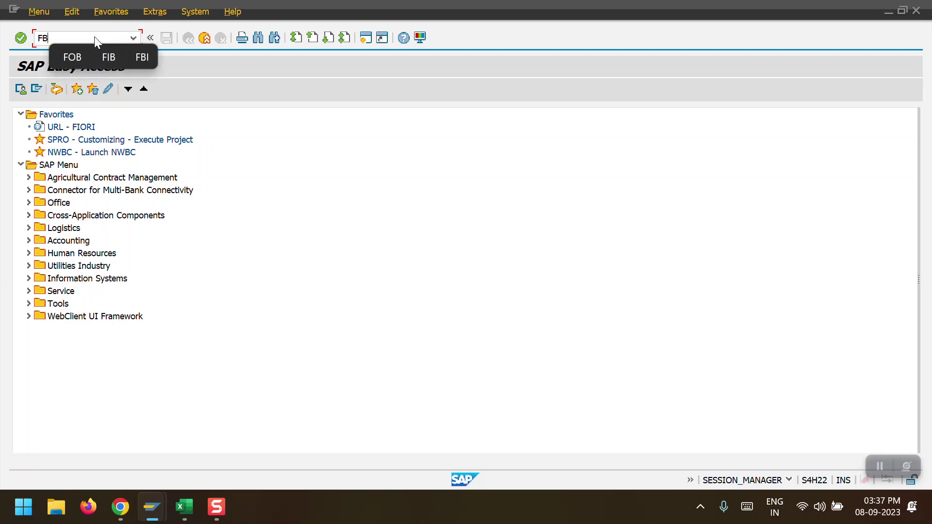
key(Return)
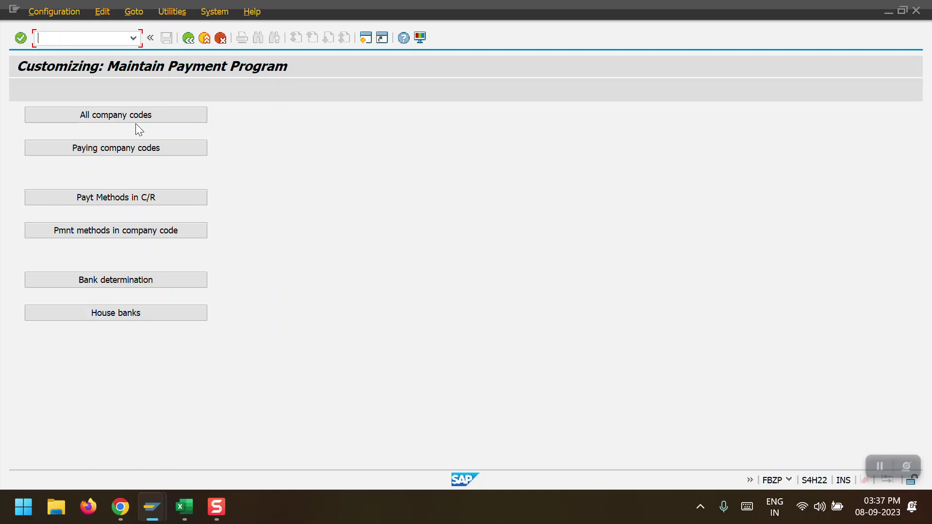
Review company code 2000 in the all company codes settings, including the vendor special G/L transactions to be paid, and return to the overview
click(120, 118)
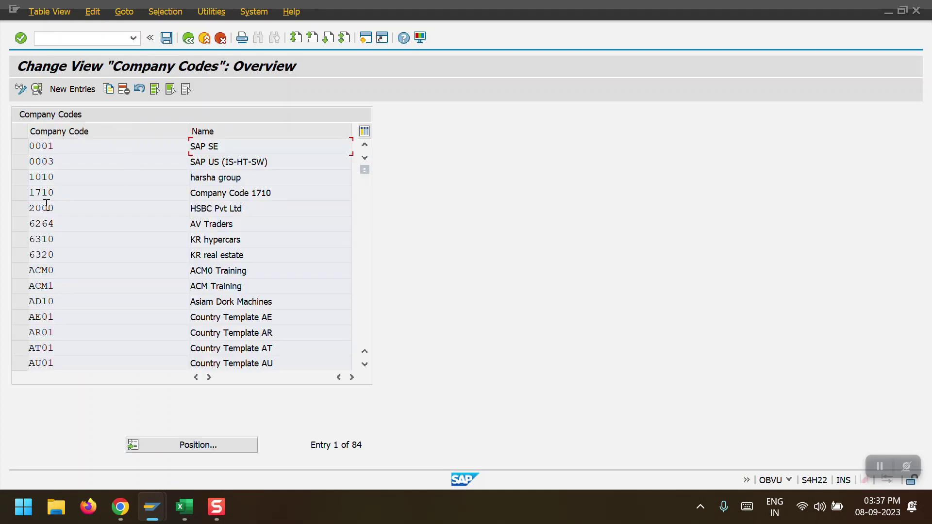
double_click(46, 208)
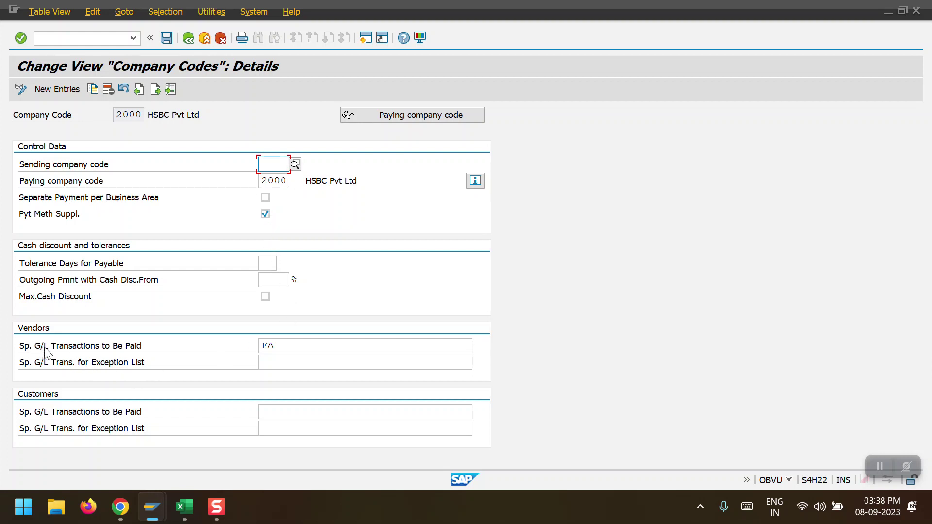
drag(289, 347, 250, 351)
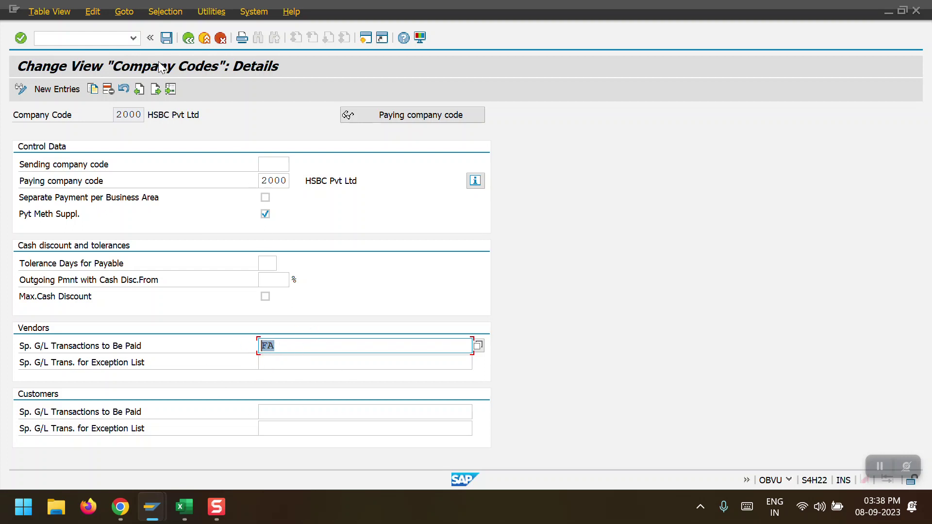
click(190, 38)
click(185, 42)
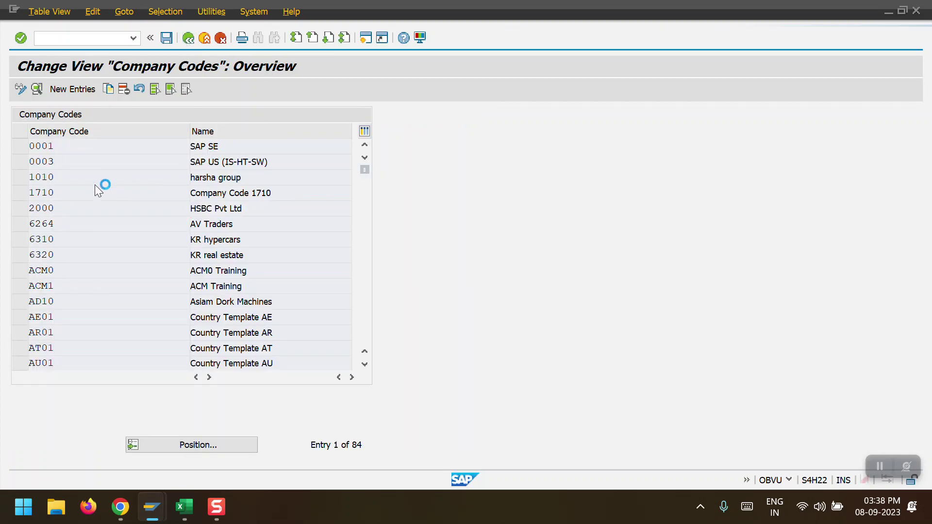
Review the control data of paying company code 2000 and return to the payment program overview
click(103, 148)
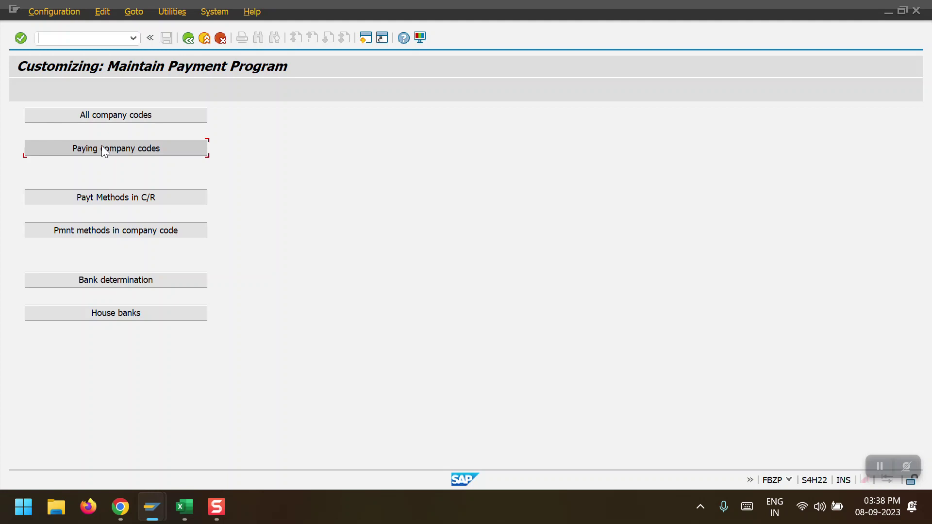
double_click(46, 210)
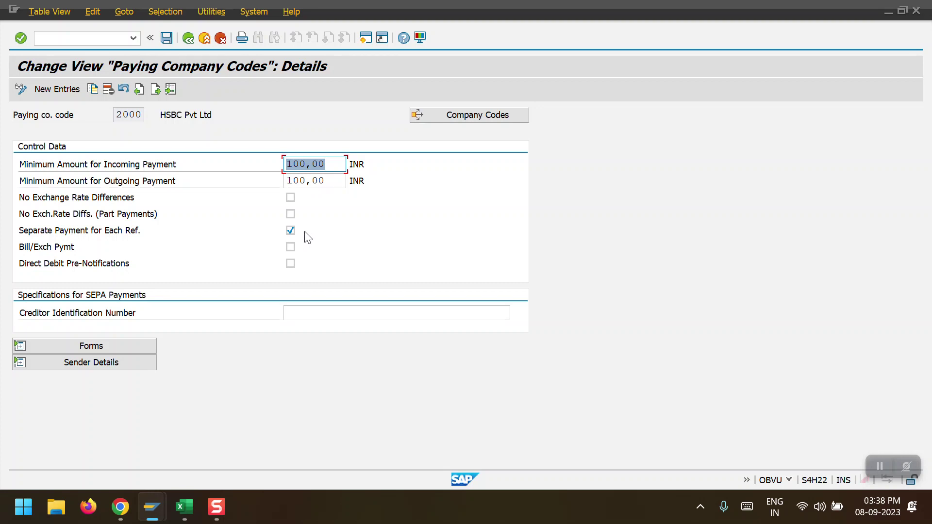
click(187, 38)
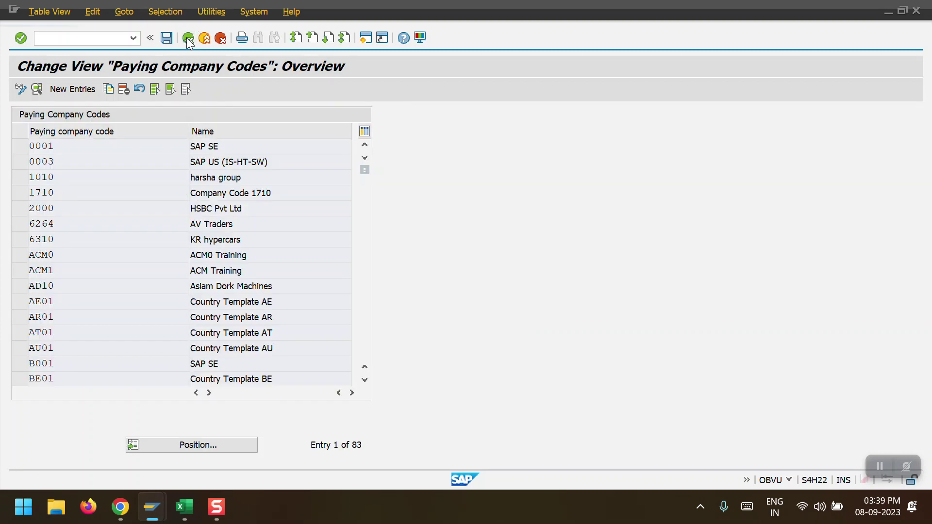
click(187, 39)
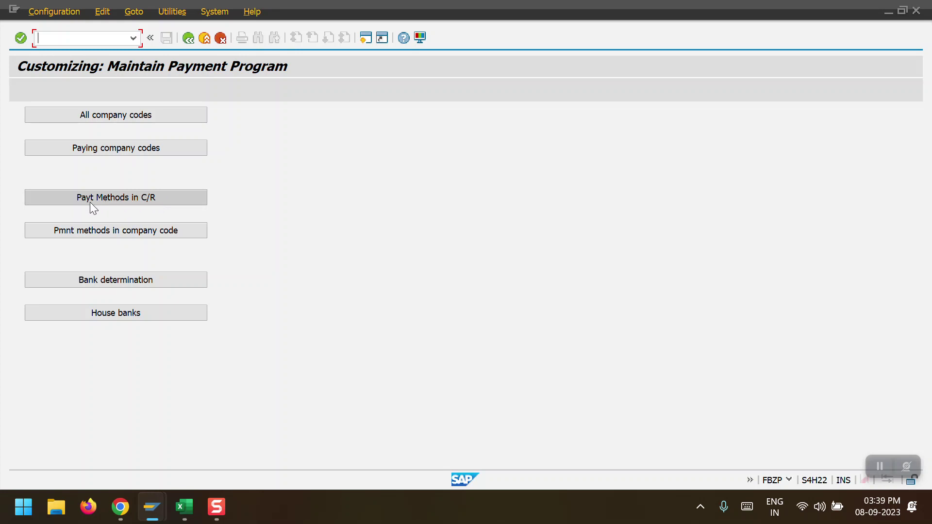
Review India's payment method T (Bank Transfer) in the country payment methods, through its posting details, and return to the overview
click(130, 197)
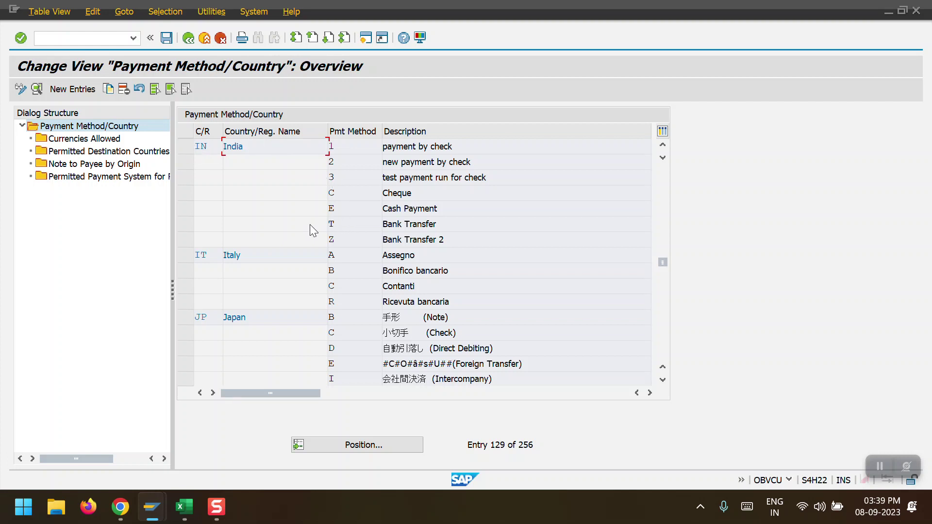
click(182, 224)
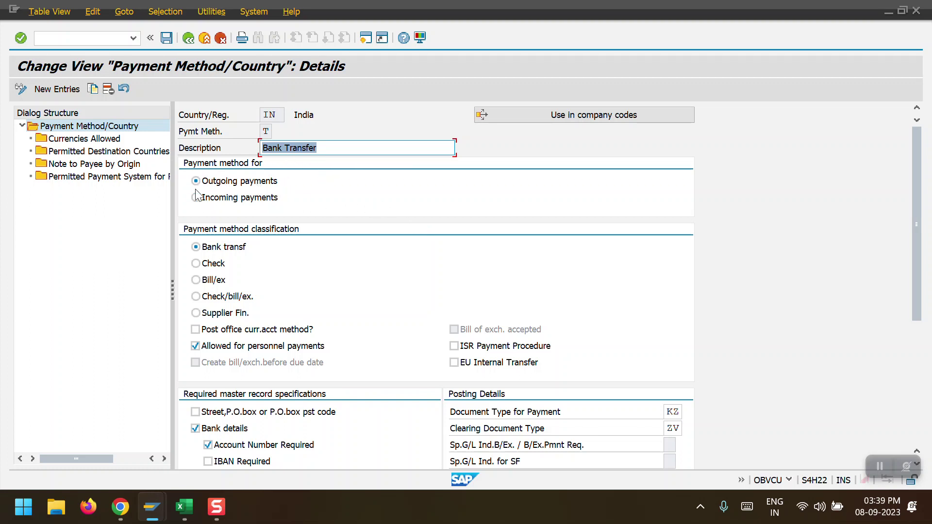
scroll(354, 264, down, 2)
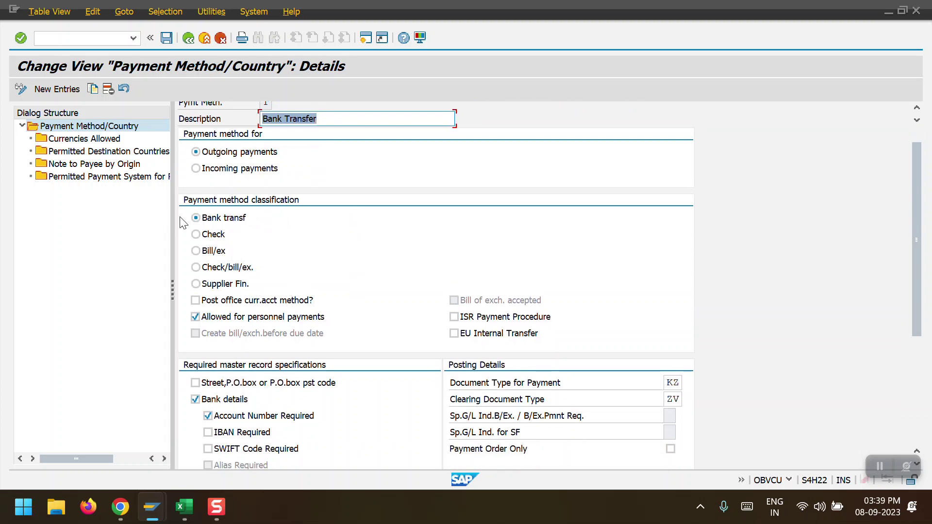
scroll(391, 302, down, 3)
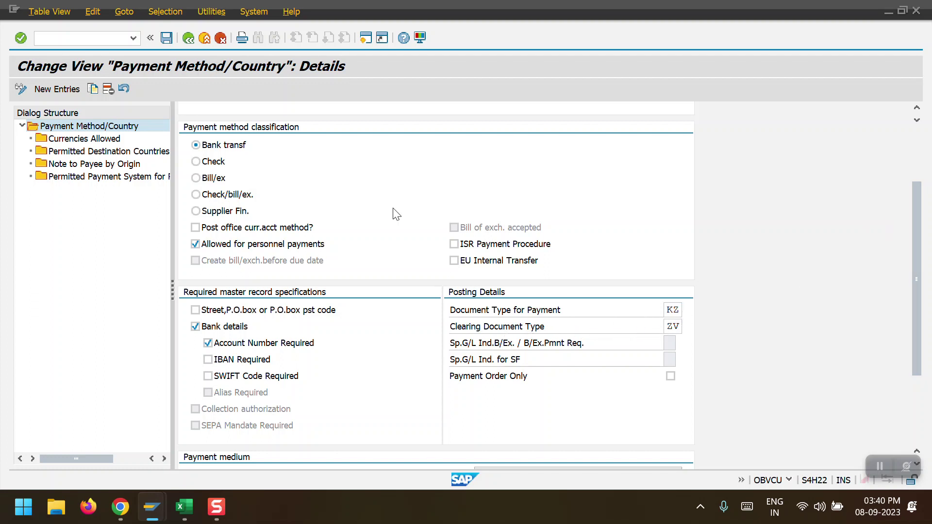
click(193, 39)
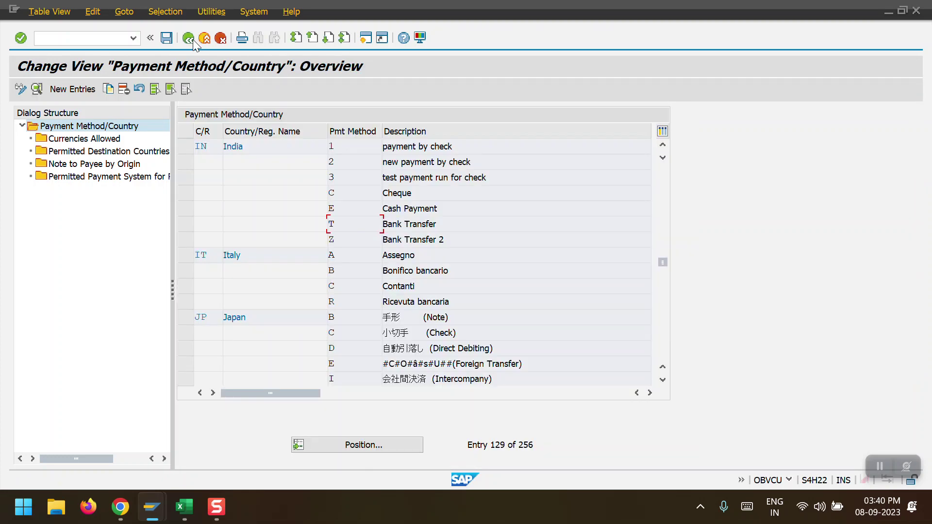
click(193, 40)
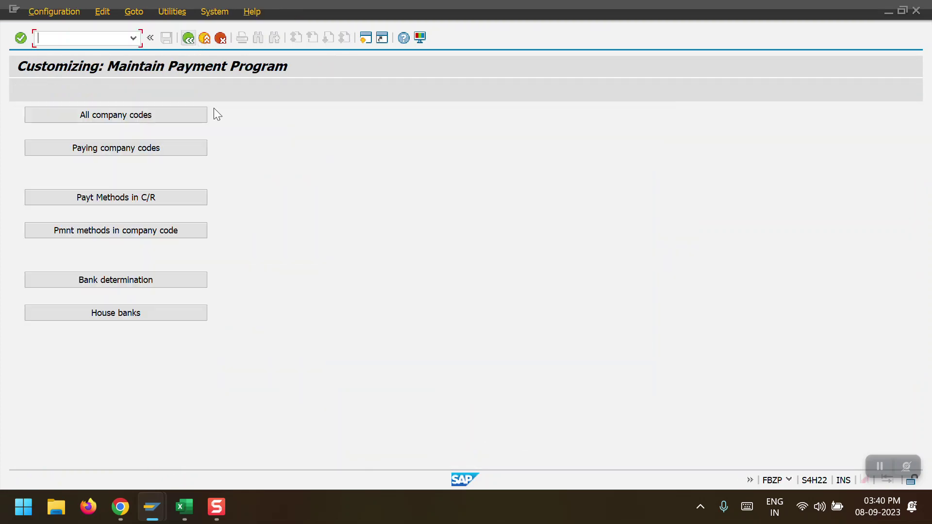
Review the company code settings of payment method T for paying company code 2000 and return to the overview
click(126, 231)
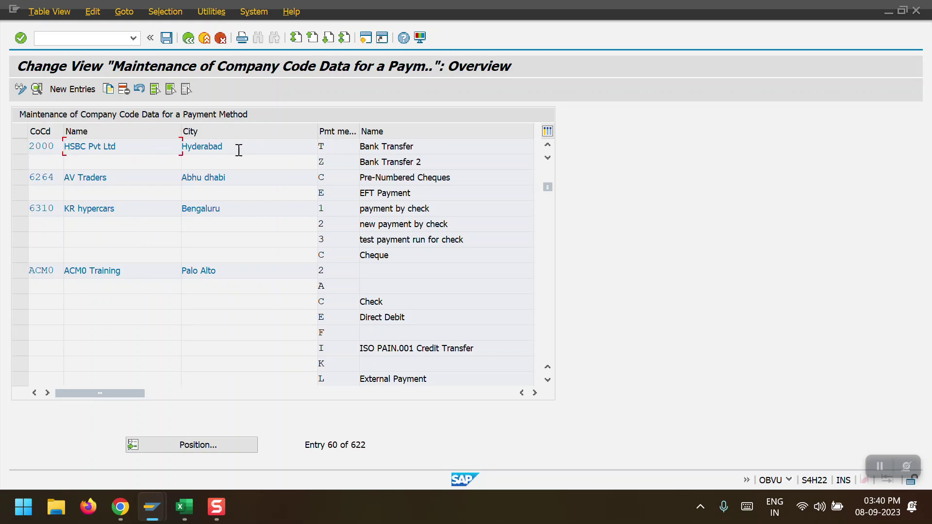
click(43, 149)
key(F2)
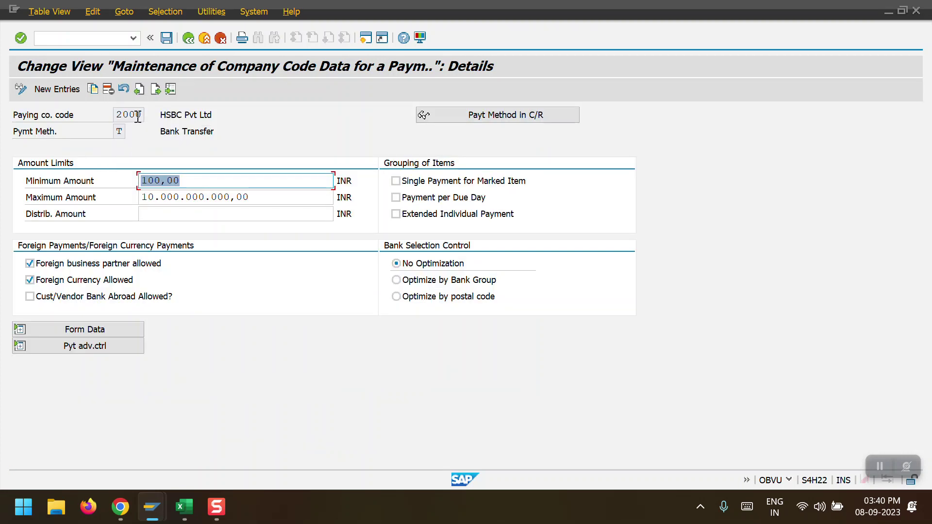
click(117, 115)
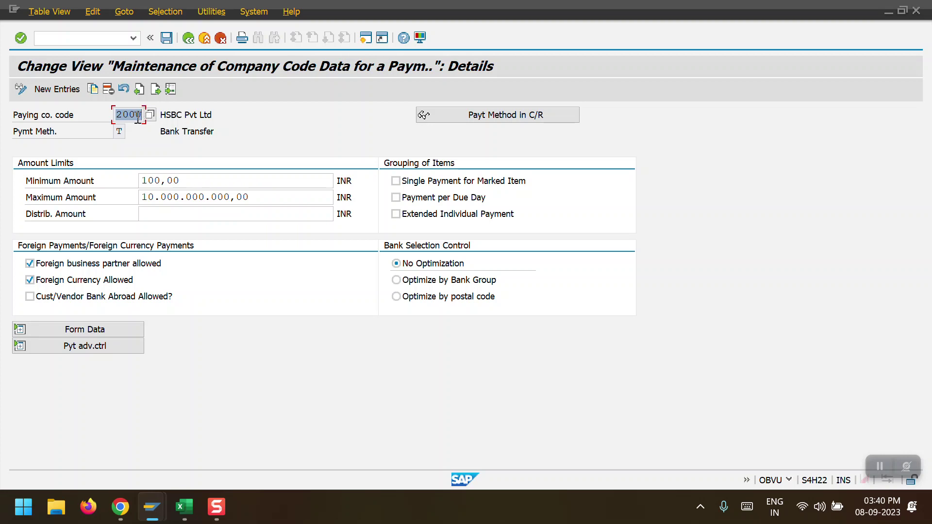
click(118, 132)
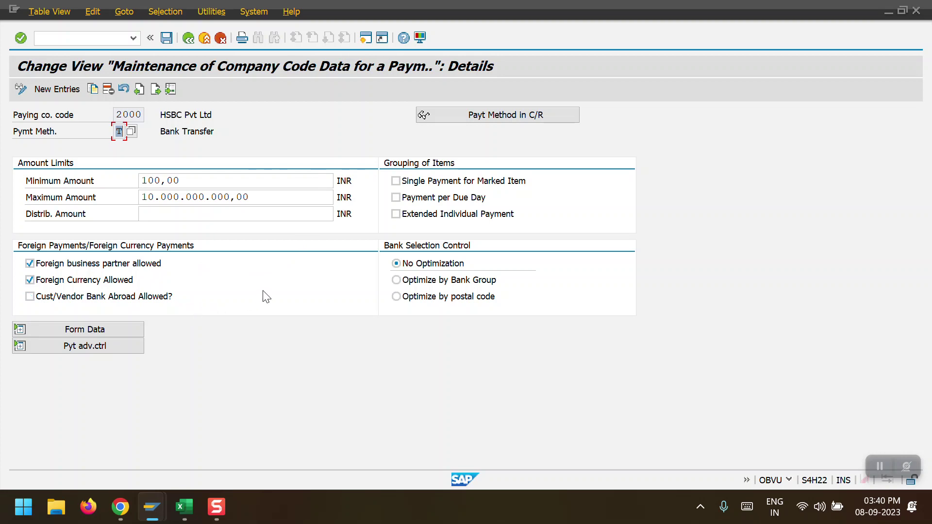
click(184, 41)
click(184, 42)
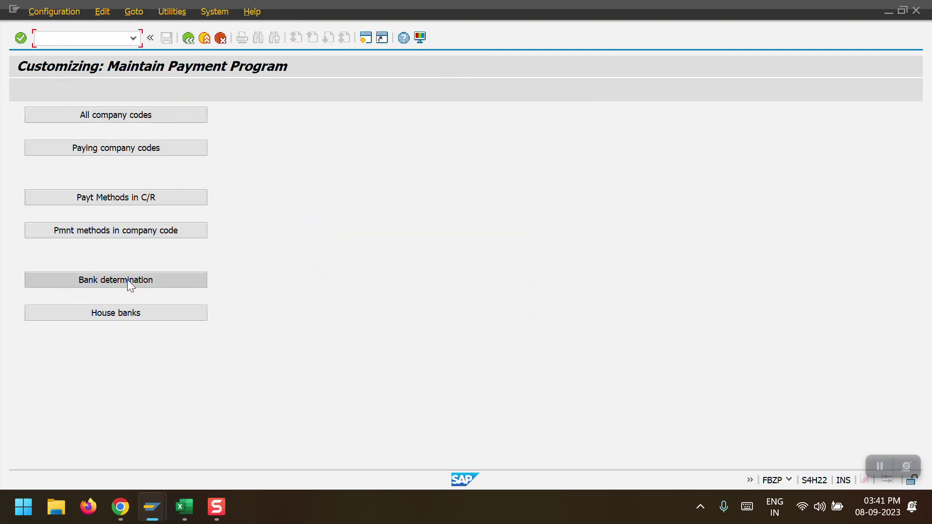
Display the house banks defined for company code 2000, HSBC Pvt Ltd
click(110, 314)
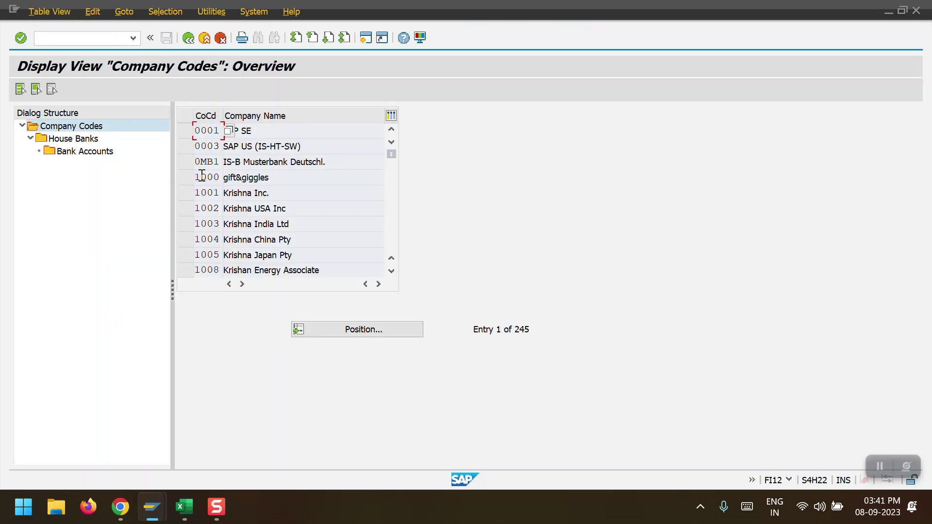
scroll(216, 198, down, 1)
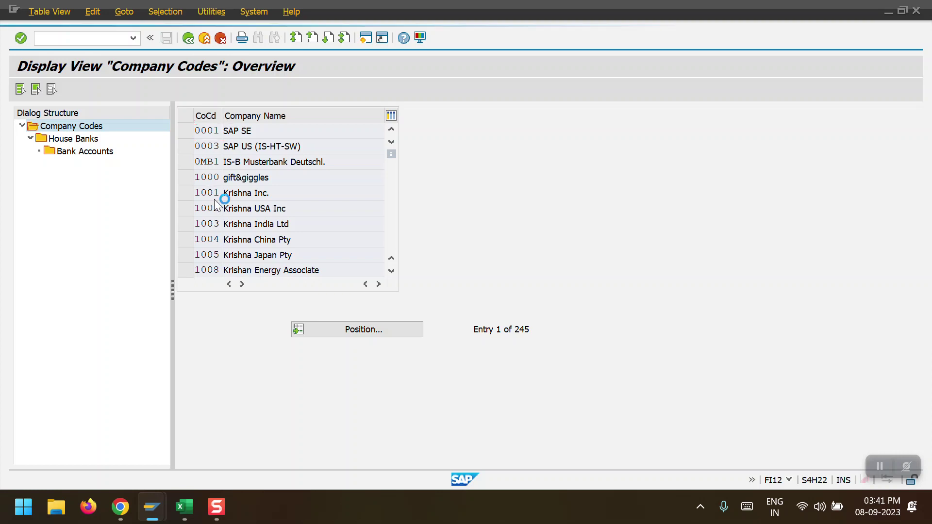
scroll(215, 198, down, 3)
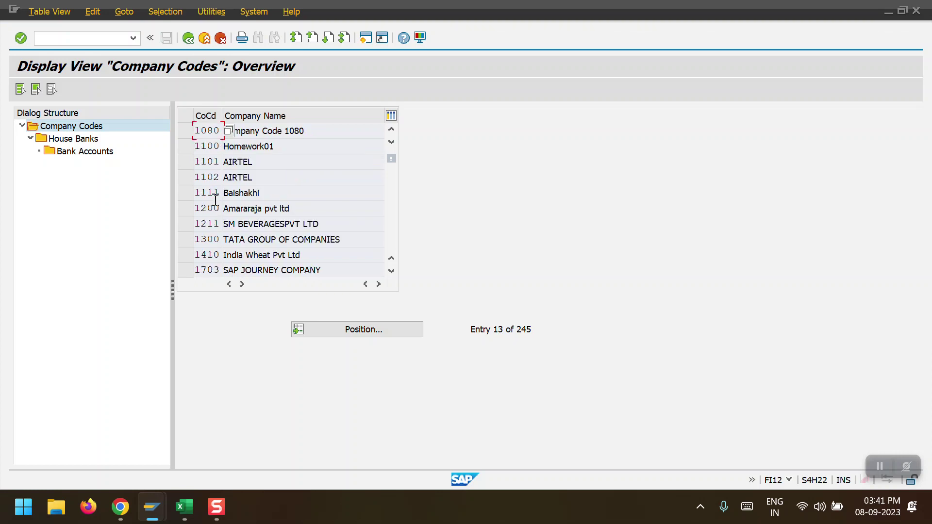
scroll(215, 200, down, 1)
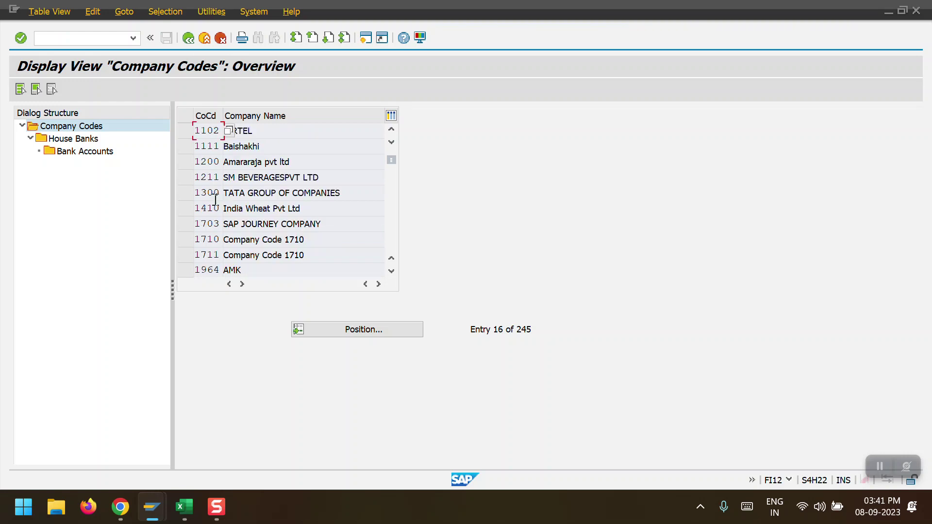
scroll(216, 201, down, 1)
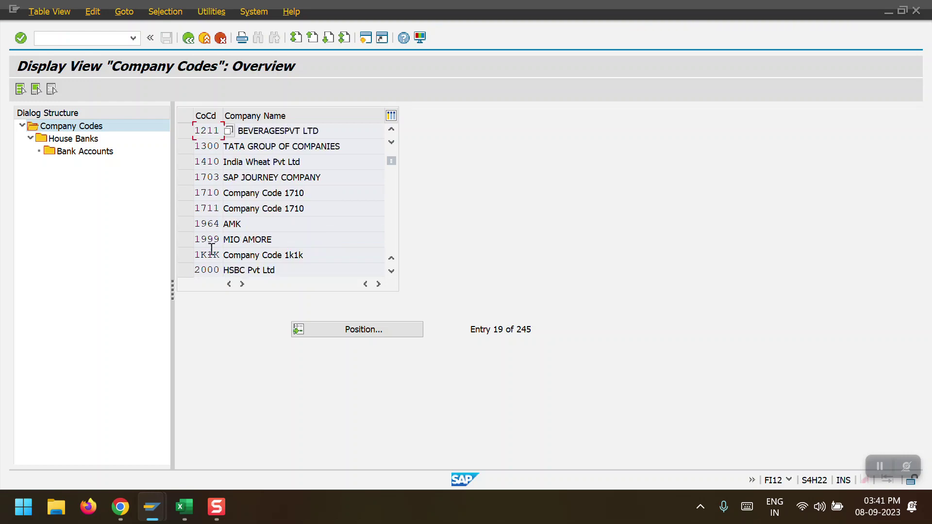
click(188, 269)
double_click(85, 139)
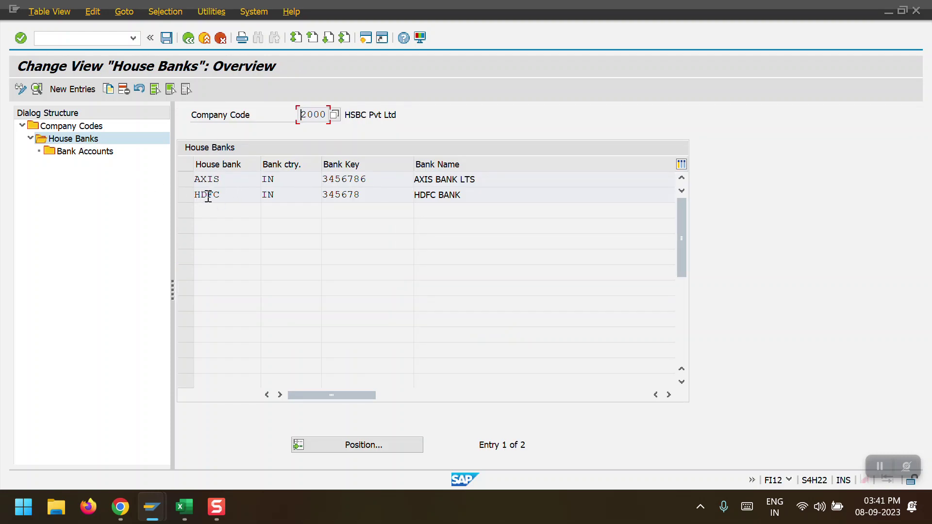
Review the bank account details of house bank AXIS and return to the payment program overview
click(189, 180)
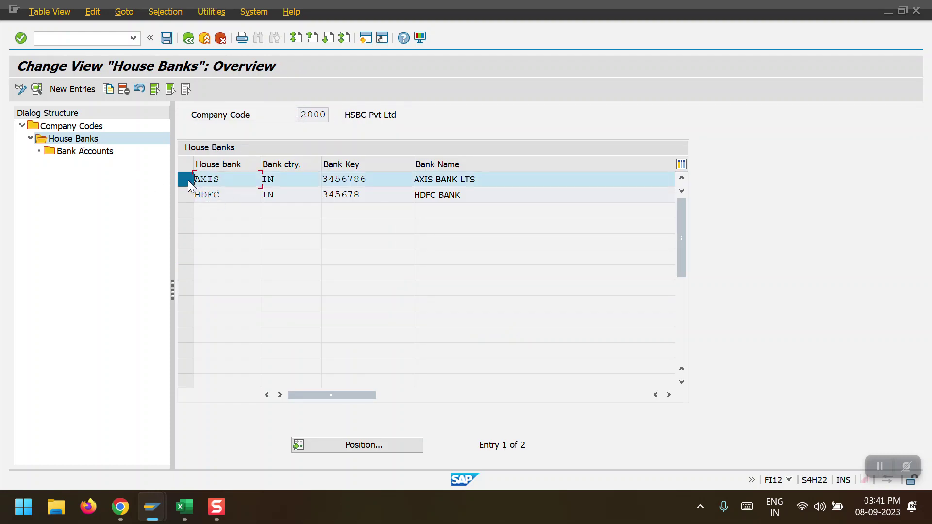
double_click(89, 153)
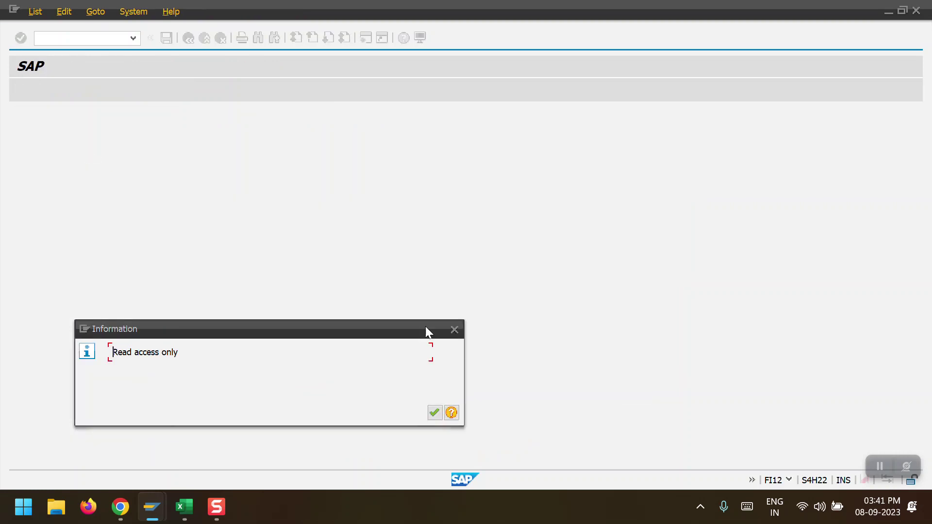
click(432, 414)
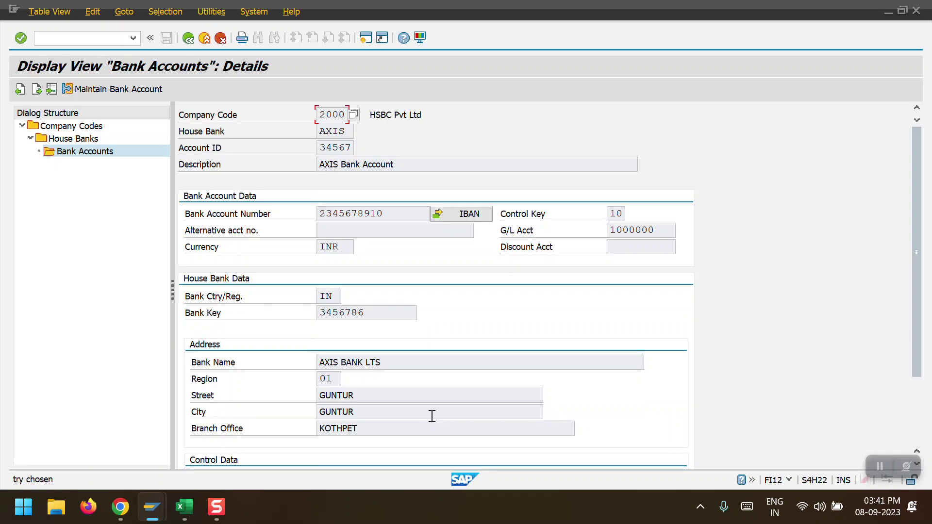
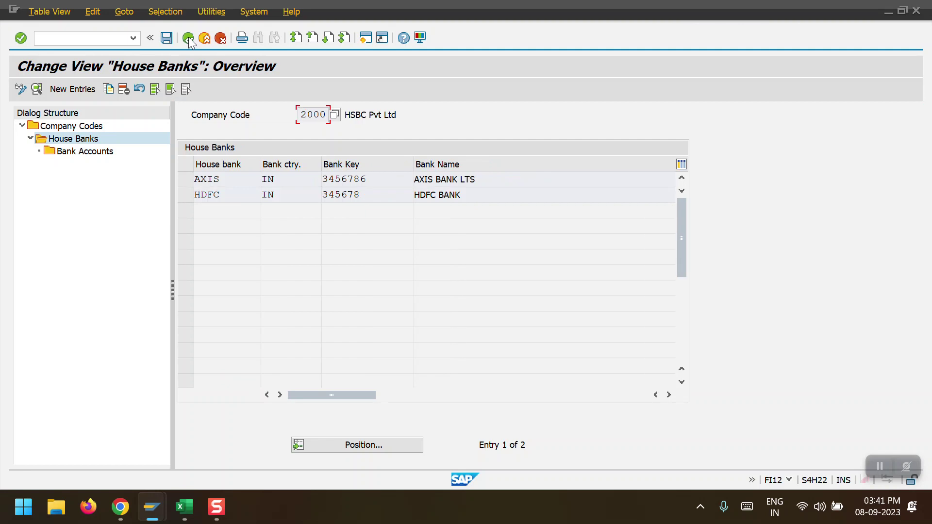
click(188, 37)
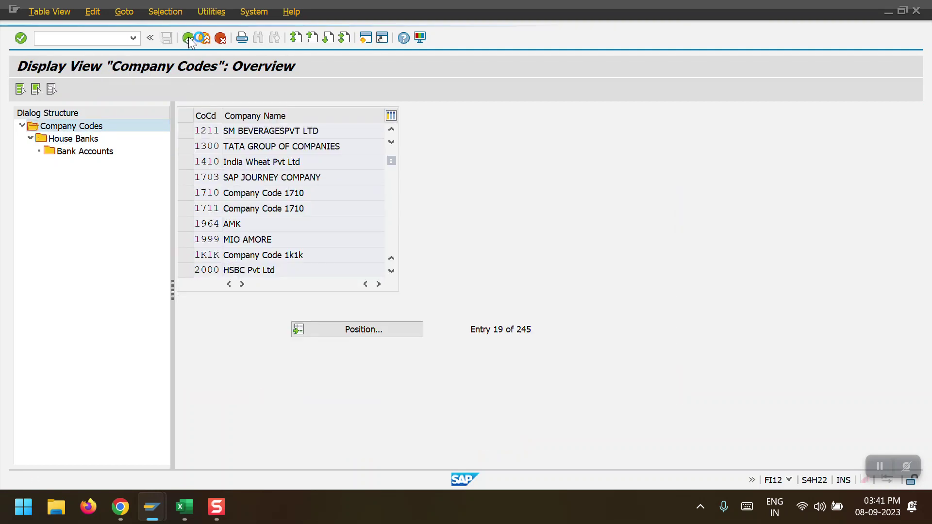
Open bank determination and display the ranking order of house banks for paying company code 2000
click(139, 282)
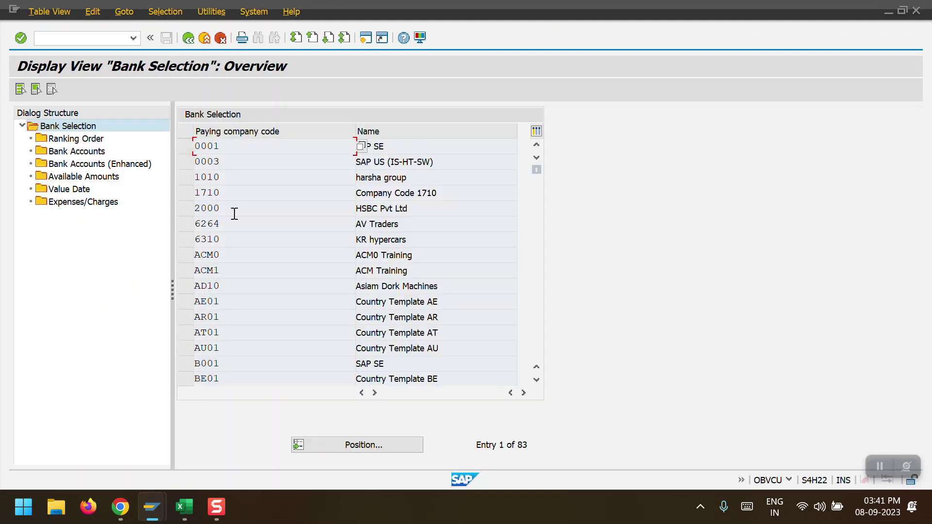
click(187, 209)
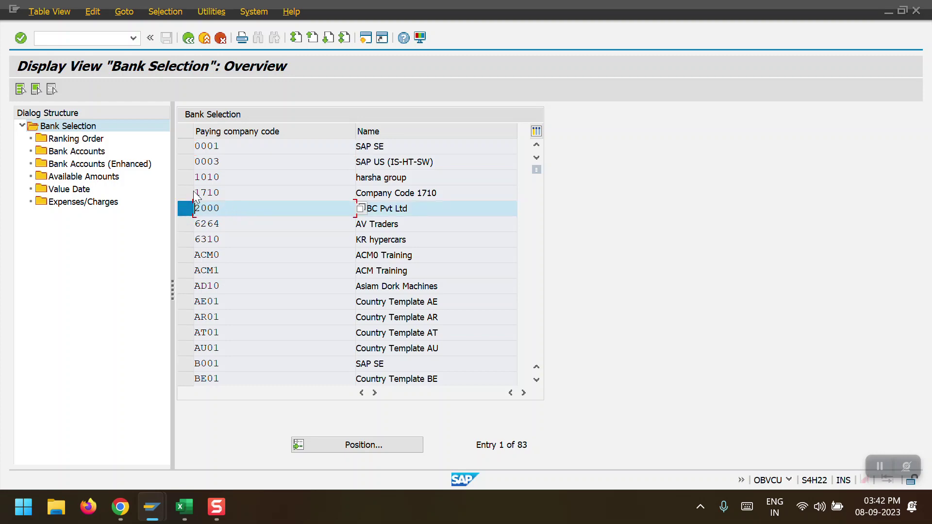
double_click(75, 139)
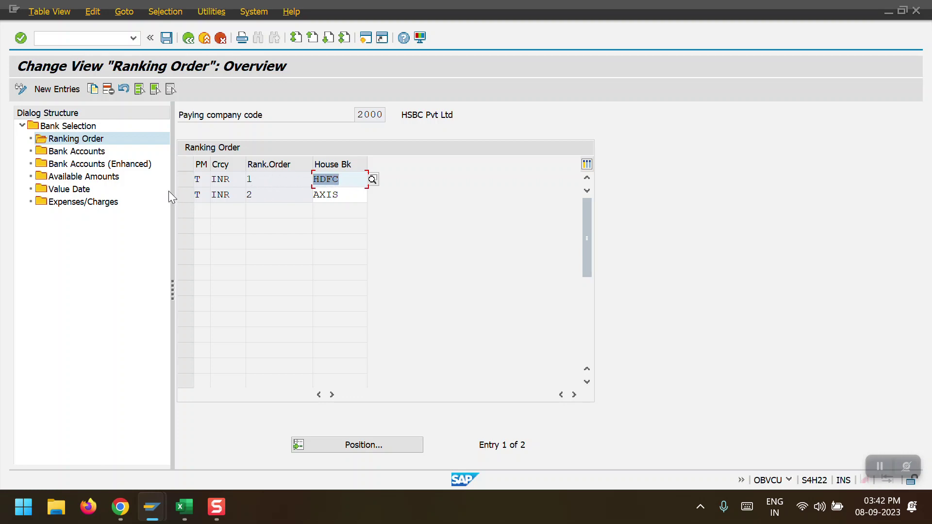
Review the enhanced bank accounts with their bank subaccounts and the available amounts for paying company code 2000
click(95, 153)
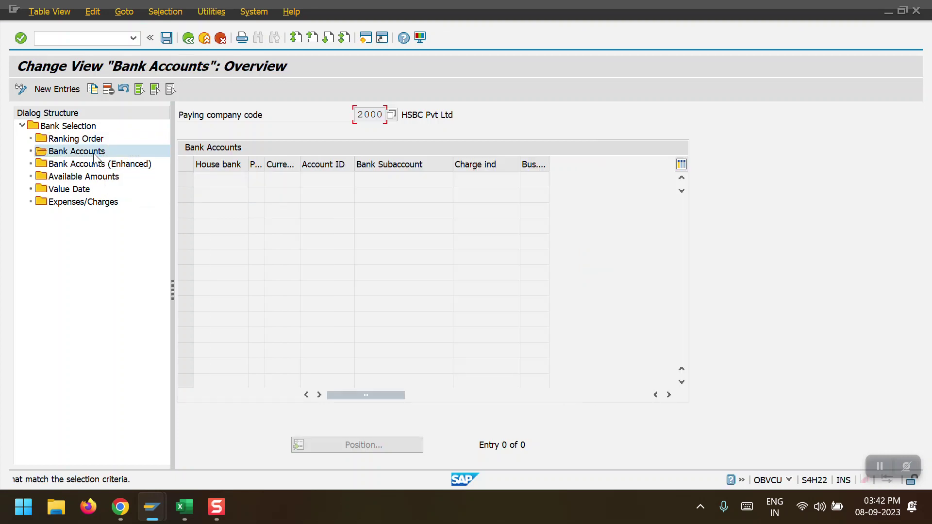
click(92, 167)
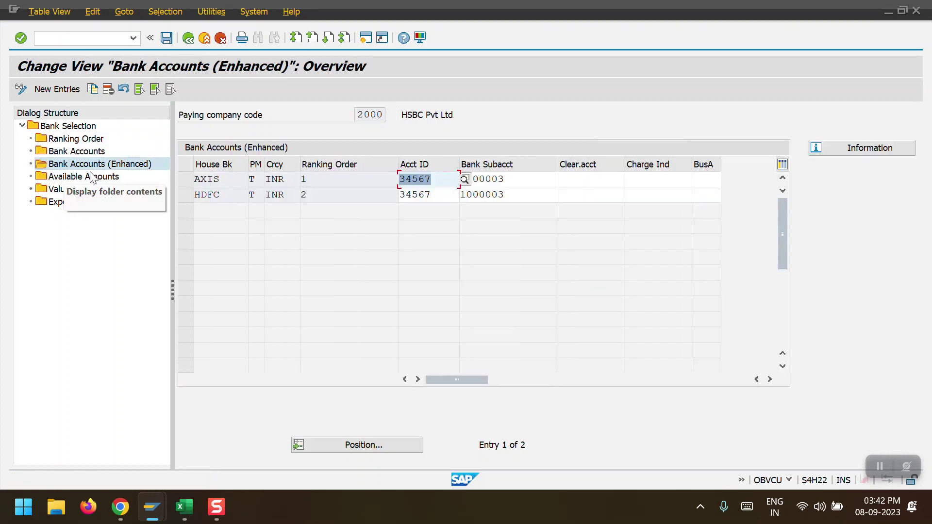
click(505, 180)
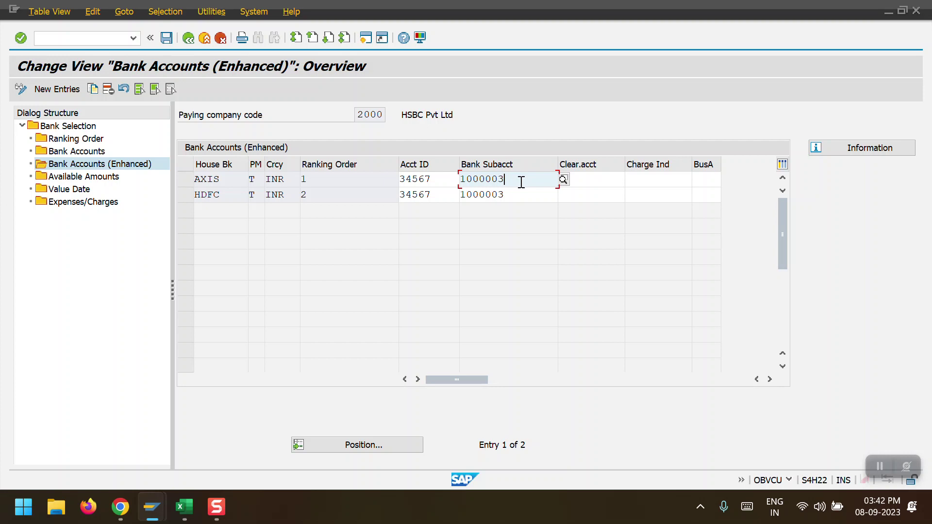
drag(520, 182, 459, 183)
click(507, 194)
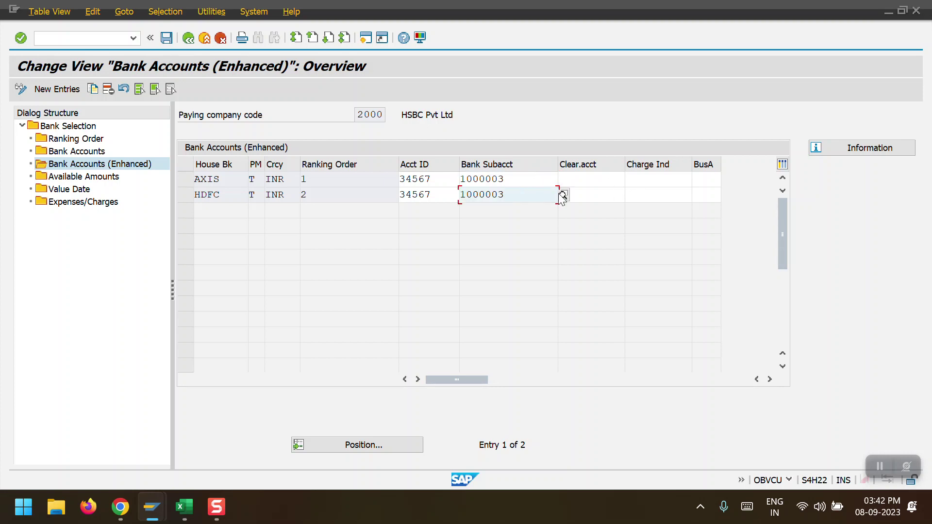
double_click(82, 178)
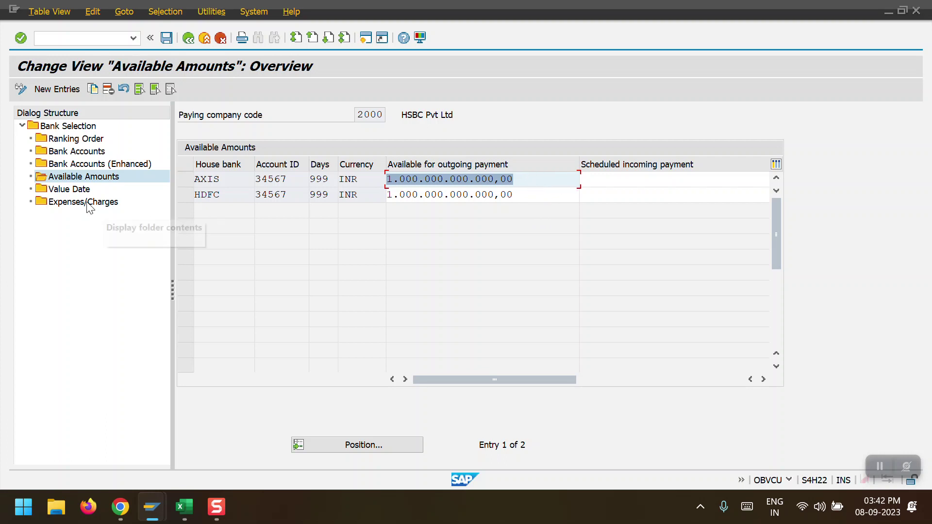
Review the value date settings with the days to value date column widened, and exit to SAP Easy Access
double_click(67, 190)
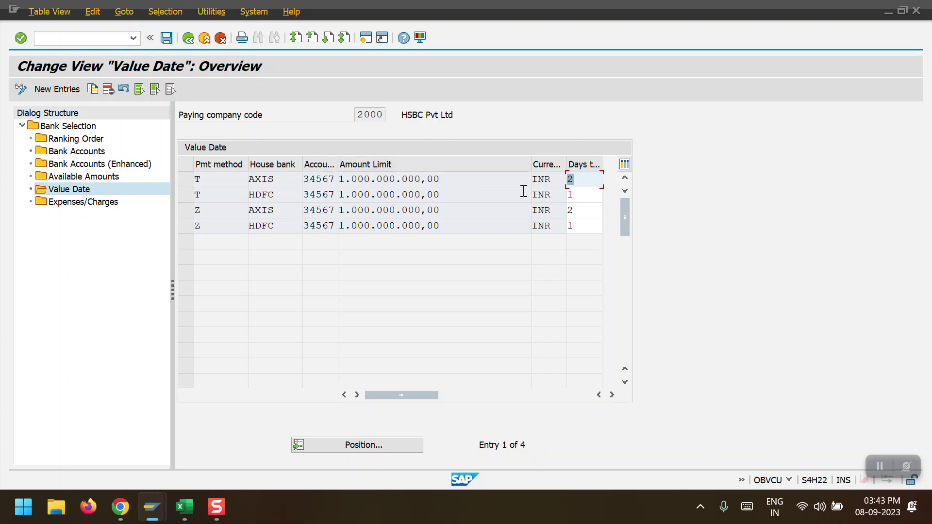
drag(601, 164, 615, 164)
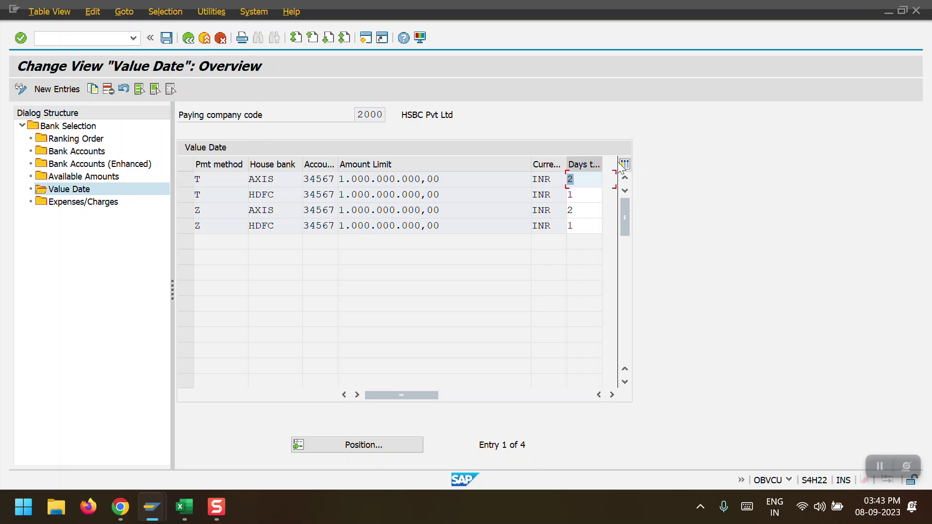
click(611, 395)
click(611, 394)
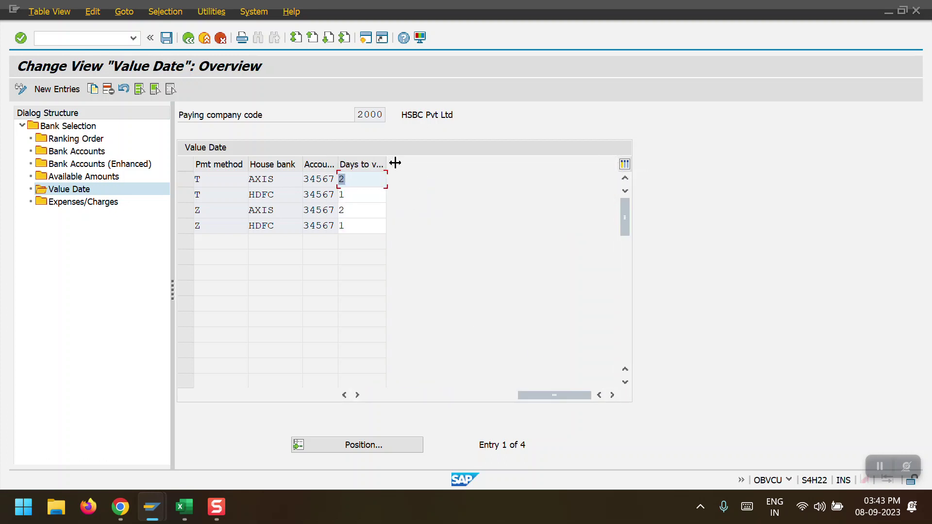
drag(388, 164, 493, 165)
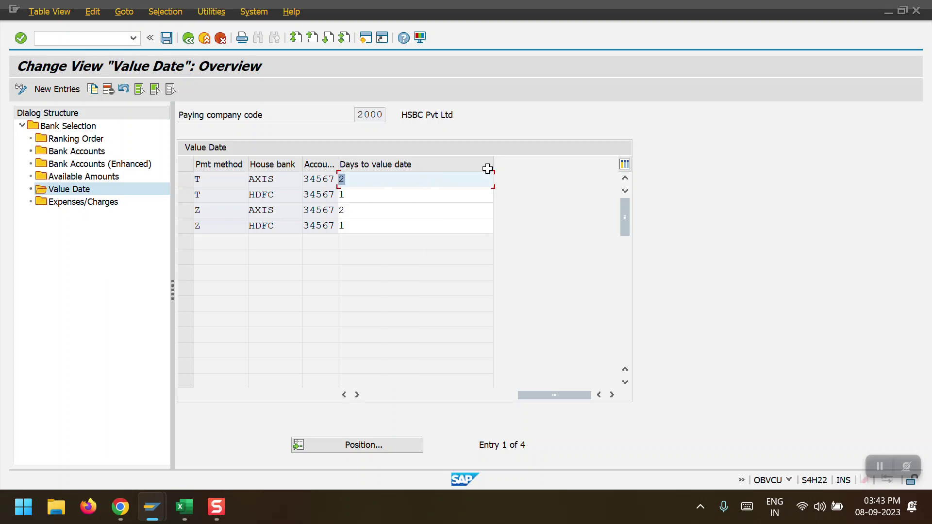
click(377, 196)
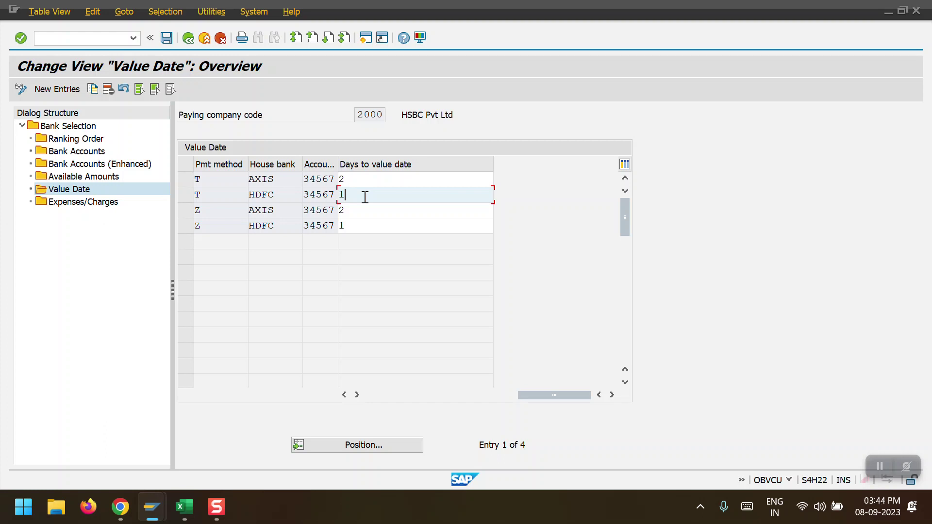
click(188, 39)
click(188, 39)
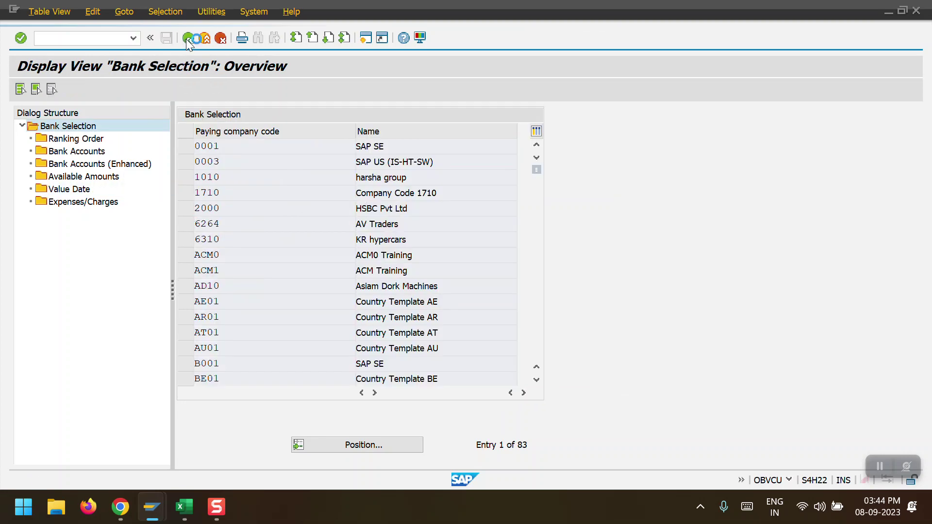
click(188, 39)
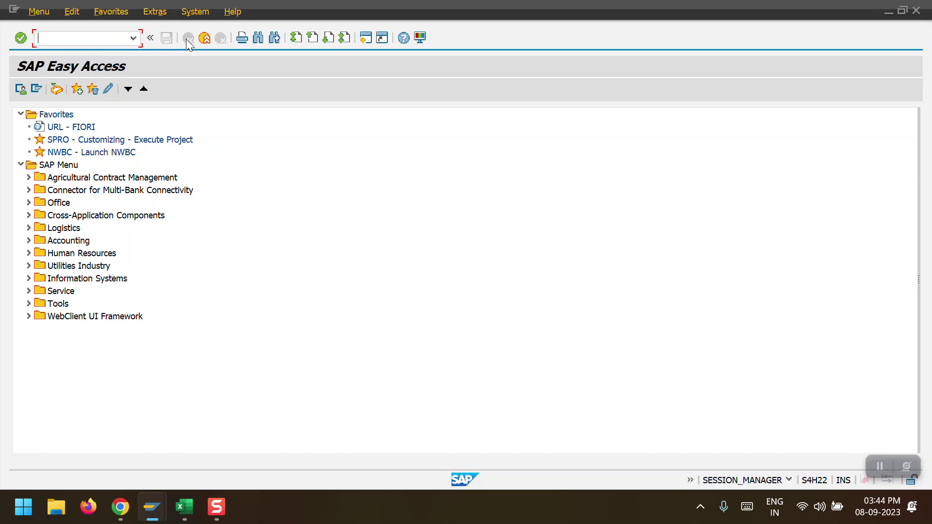
Start transaction F110 and open the parameters of the payment run dated 08.09.2023 with identification 20007
click(99, 36)
text(FF)
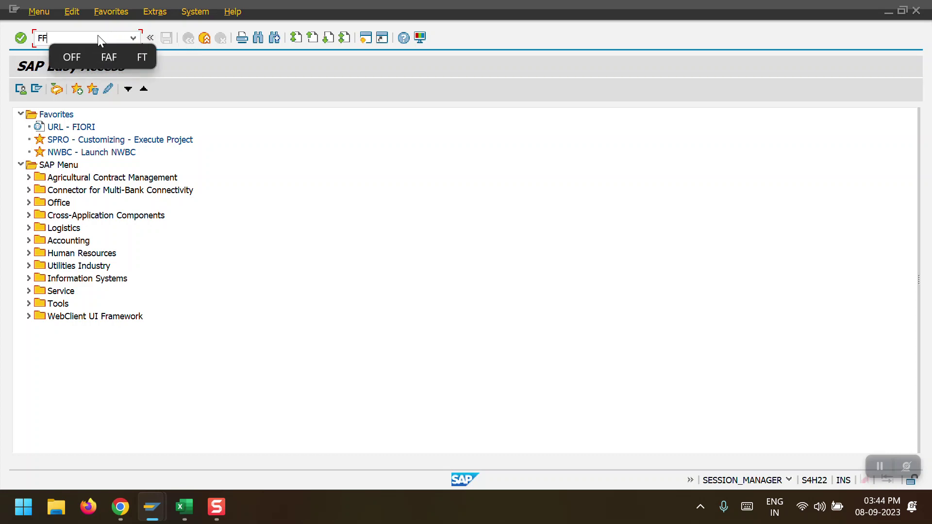
text(110)
key(Return)
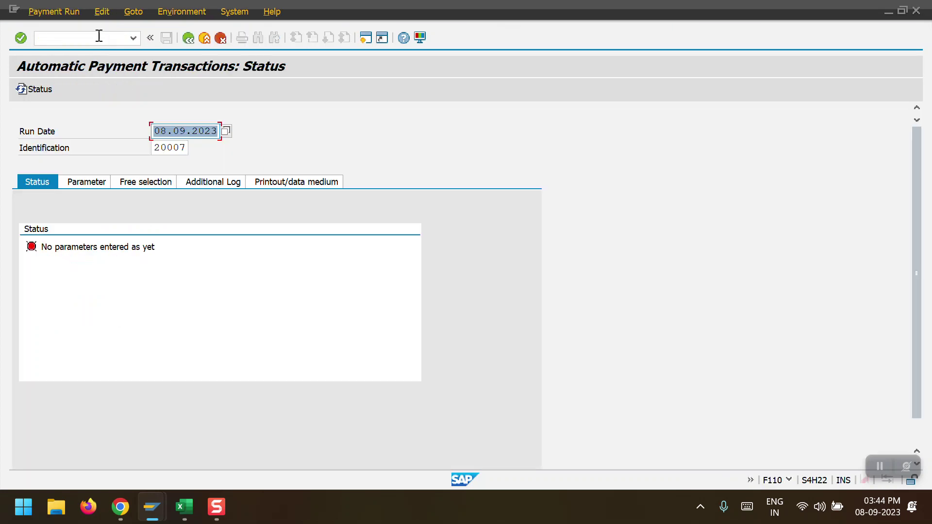
click(187, 131)
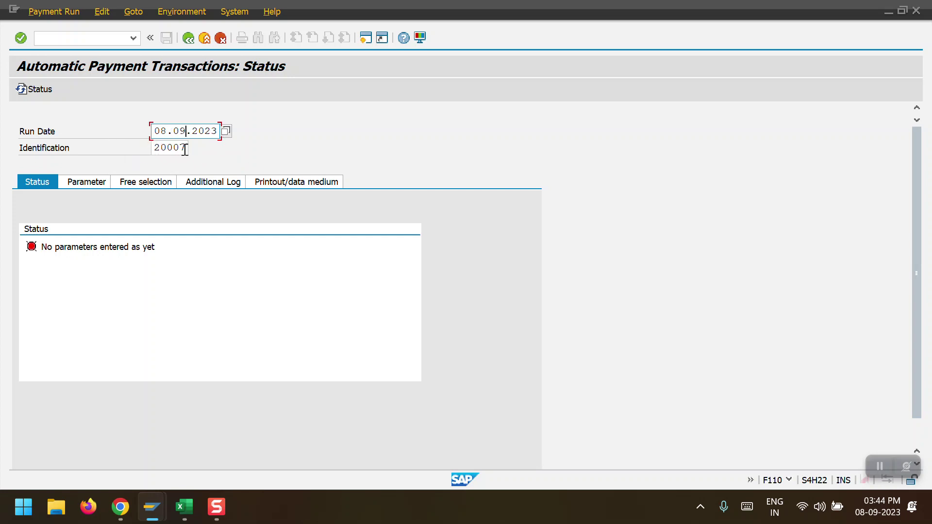
click(80, 182)
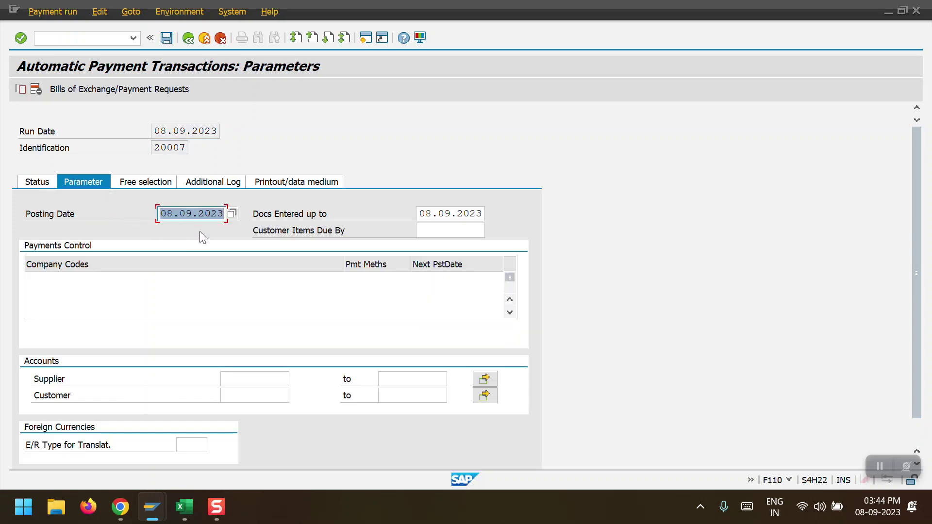
Enter company code 2000, payment method T and next posting date 10.09.2023 in the payments control
click(62, 285)
click(66, 293)
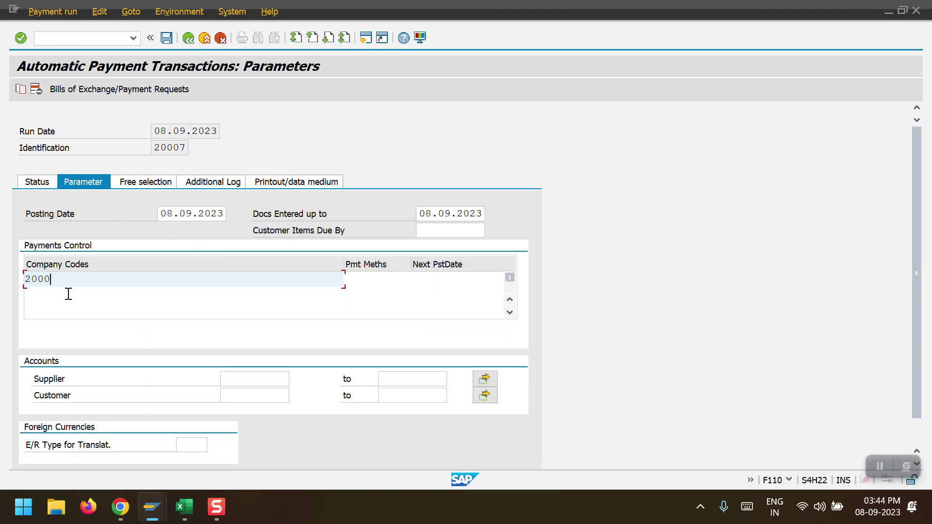
click(377, 284)
text(T)
click(454, 279)
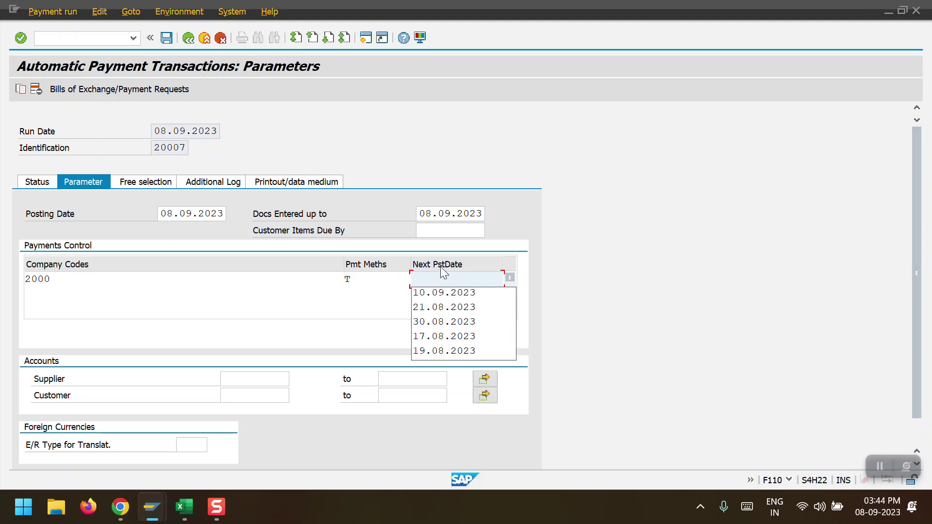
click(442, 293)
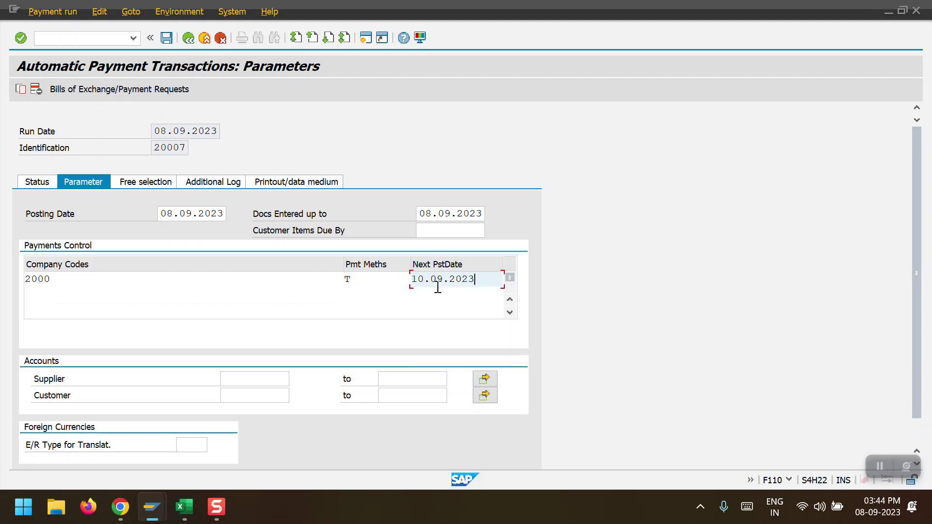
click(484, 289)
drag(476, 280, 413, 282)
Set the upper limit of the supplier account range to ZZZZZZ, leaving its start blank
click(258, 375)
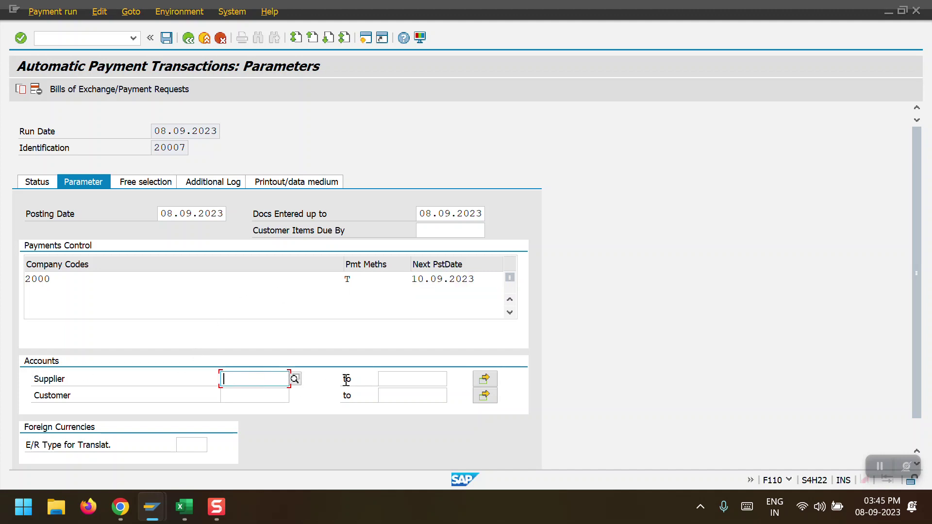
click(402, 386)
text(z)
click(402, 395)
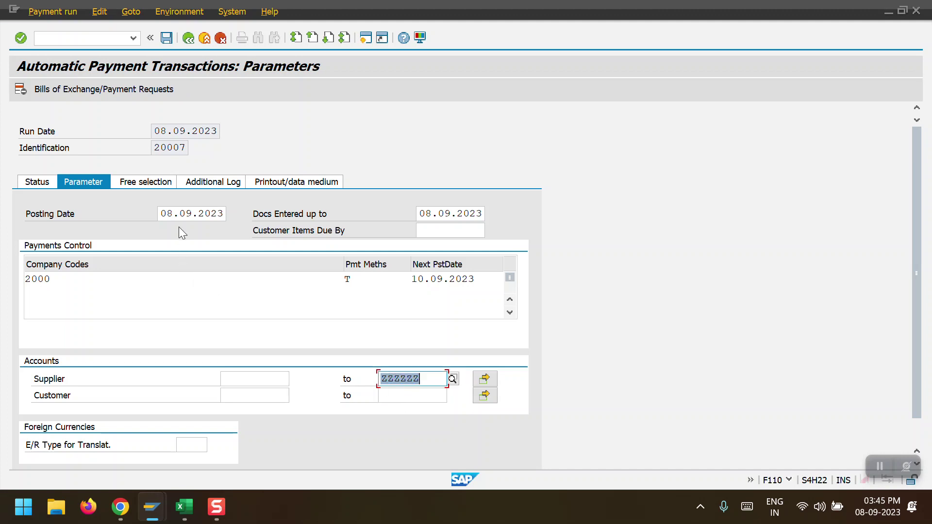
Examine the fields available as free selection criteria, including the full list under Others, and close the list without choosing one
click(142, 181)
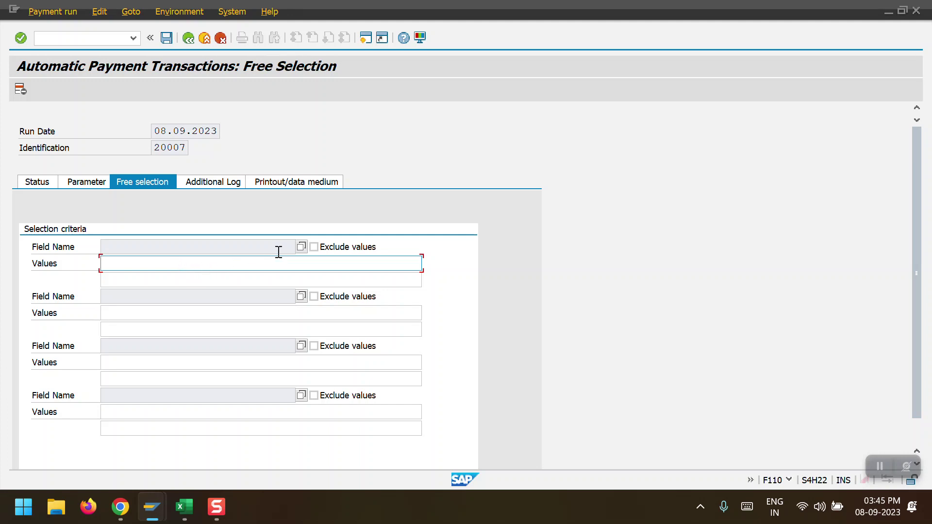
click(301, 247)
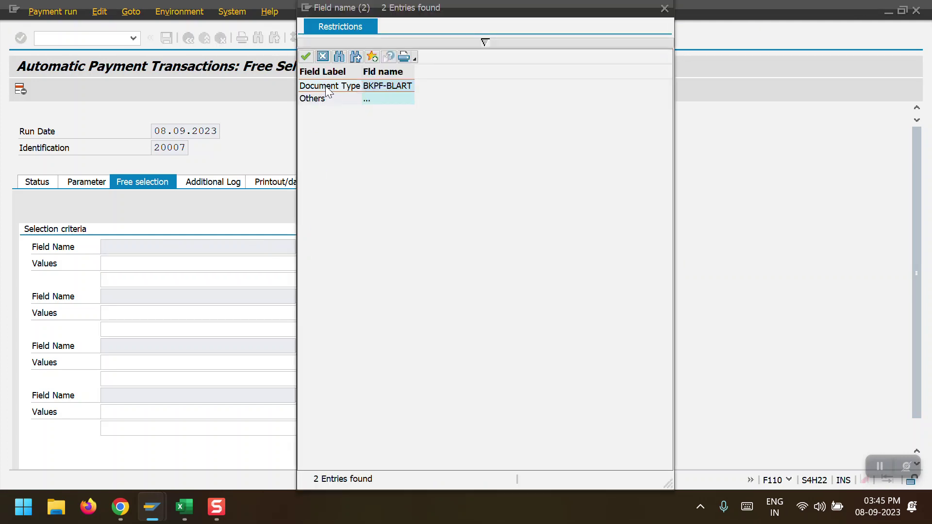
click(316, 98)
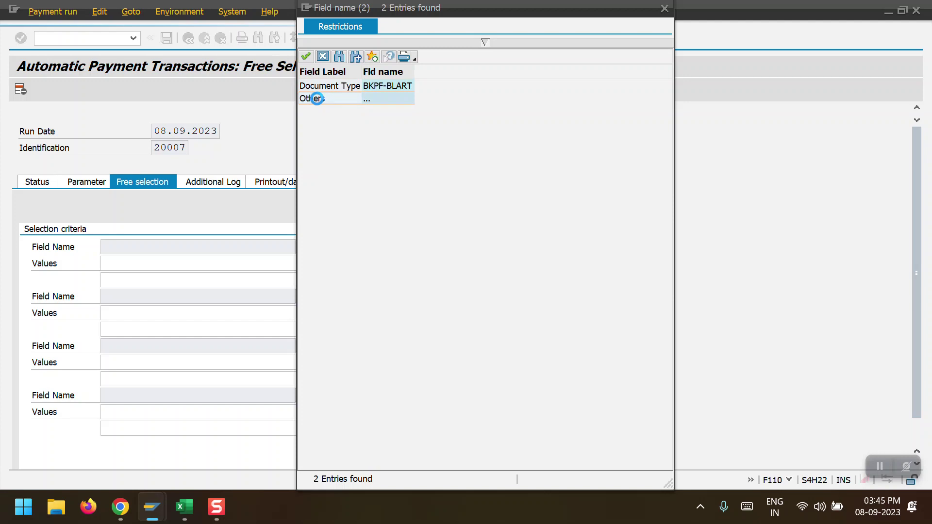
click(320, 363)
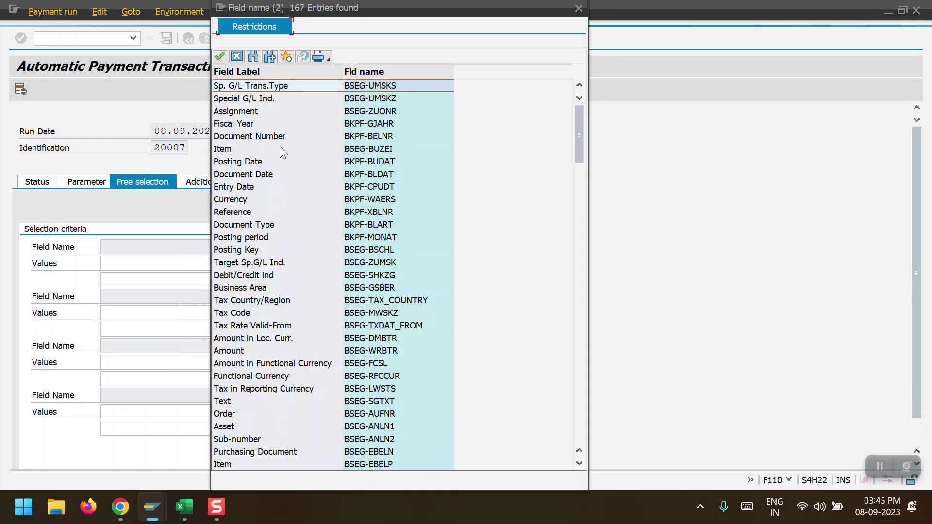
scroll(274, 233, down, 5)
scroll(272, 251, down, 3)
scroll(270, 259, up, 8)
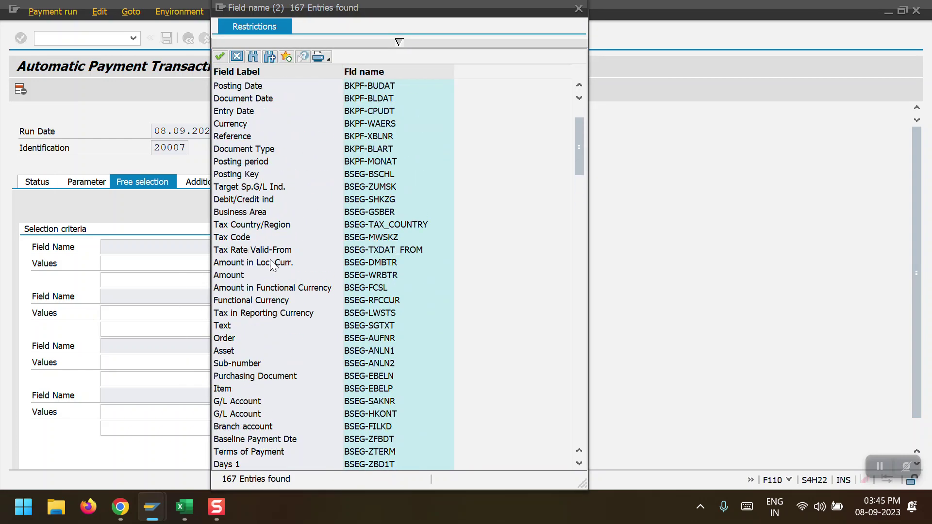
click(579, 8)
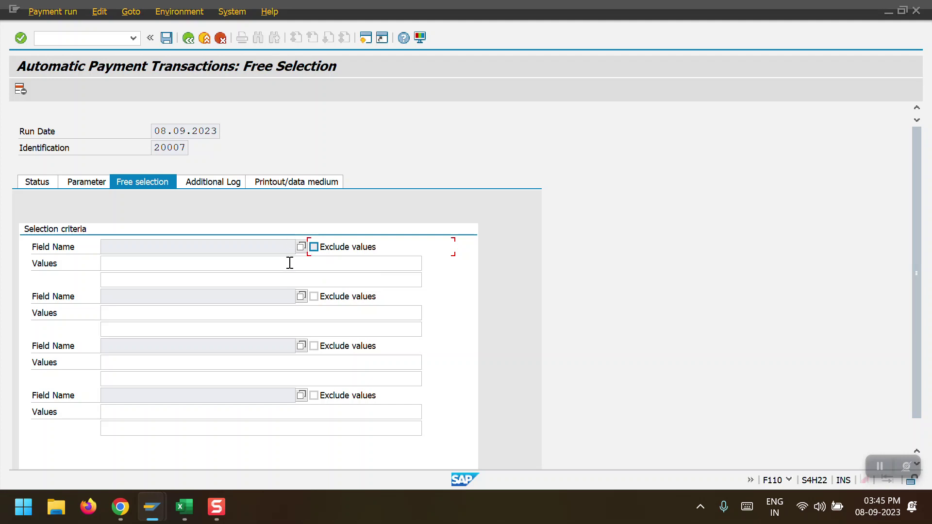
Enable Due Date Check, Payment Method Selection in All Cases and Line Items of the Payment Documents for the additional log
click(206, 186)
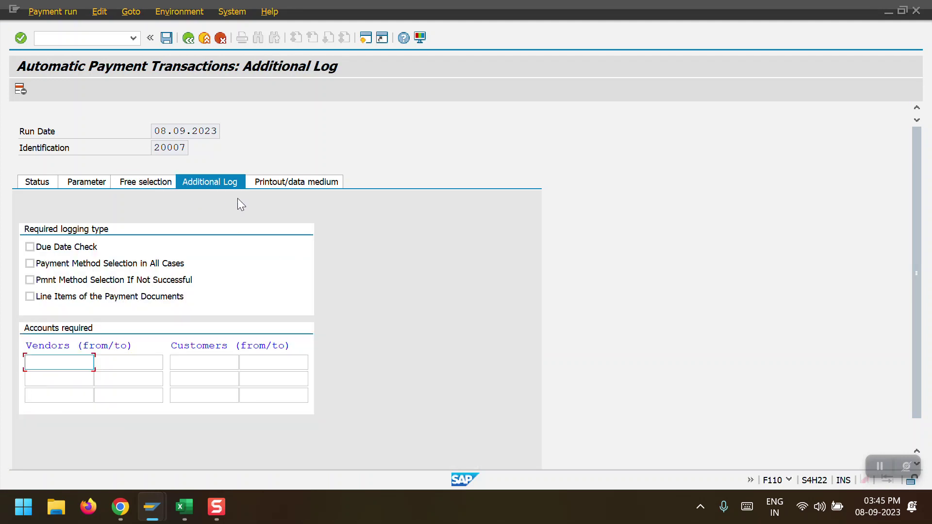
click(77, 248)
click(93, 265)
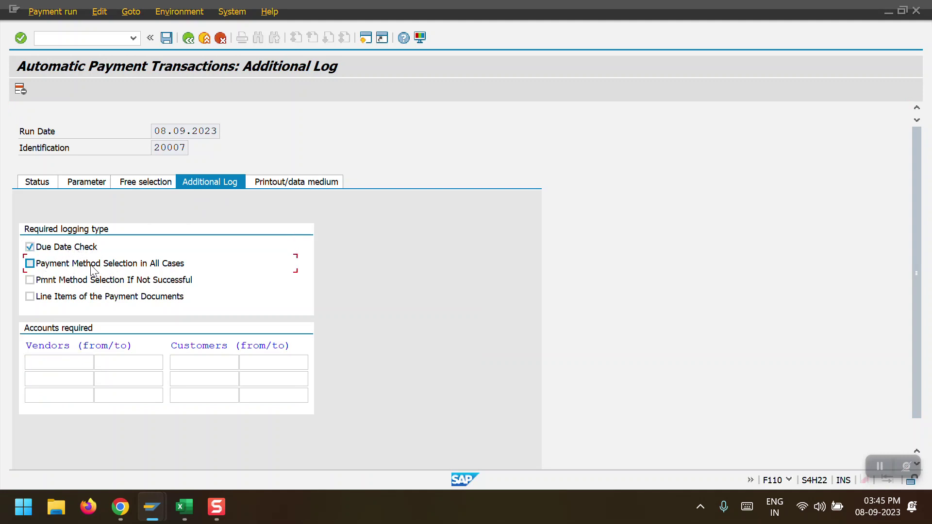
click(130, 300)
Set the upper limit of the additional log's vendor range to ZZZZZZZZZZ and save the payment run parameters
click(139, 362)
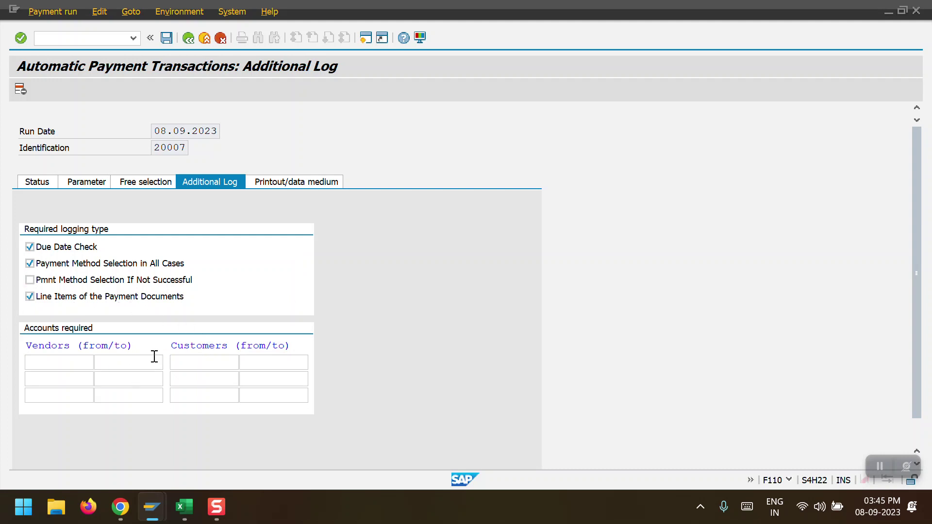
click(138, 362)
text(ZZZZZ)
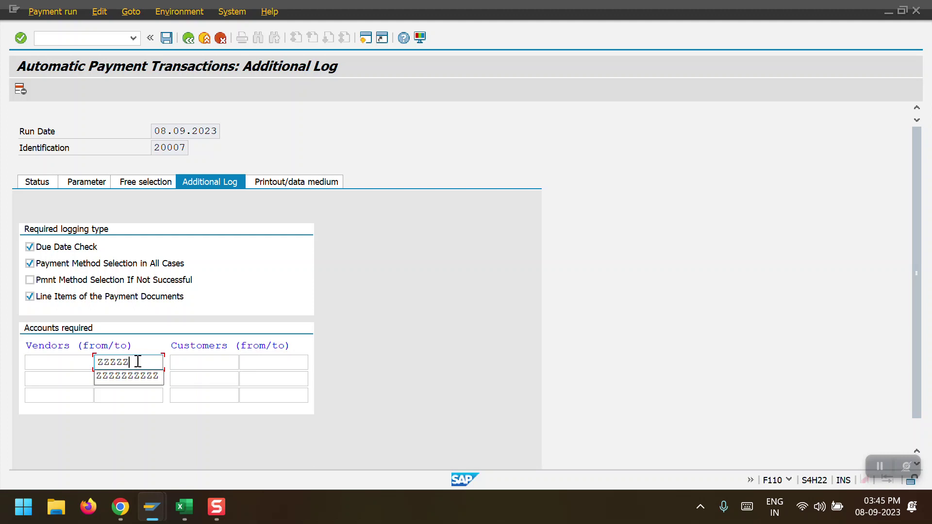
click(134, 378)
key(Return)
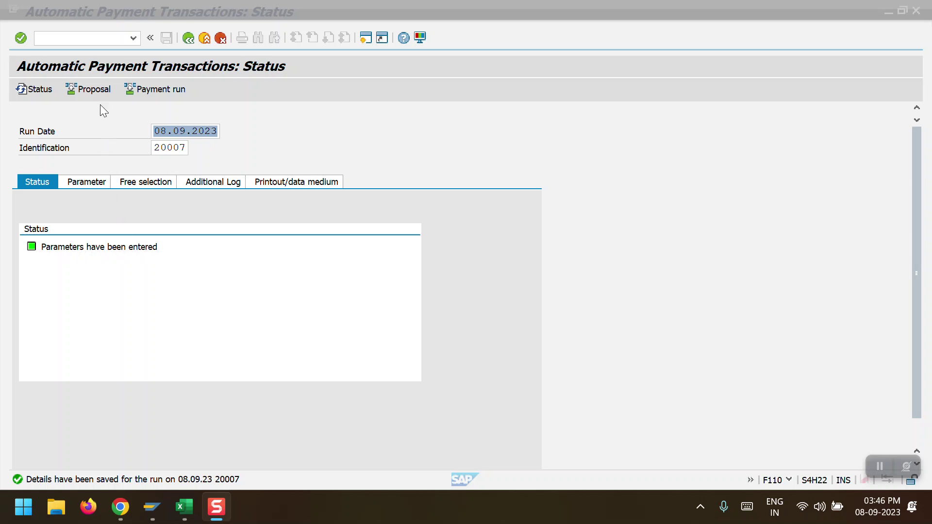
Schedule the payment proposal to start immediately and refresh the status of the run
click(93, 89)
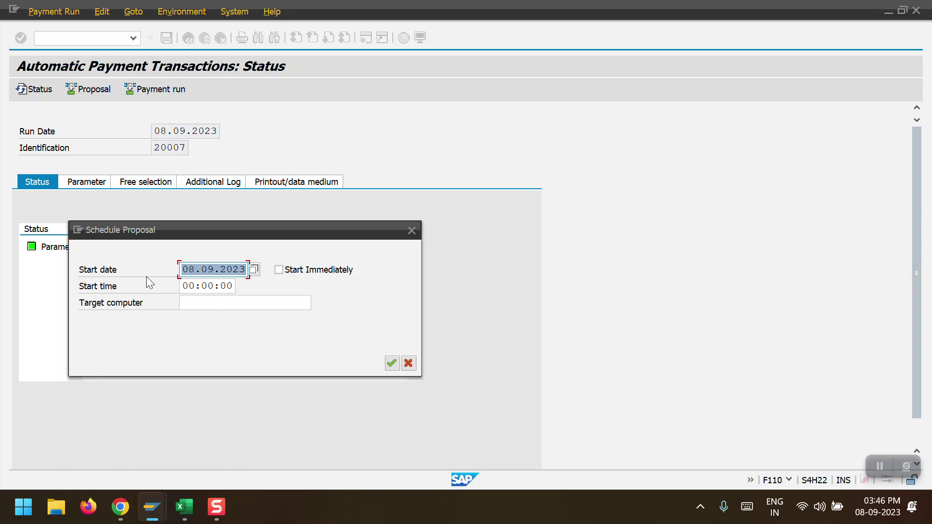
drag(173, 231, 216, 221)
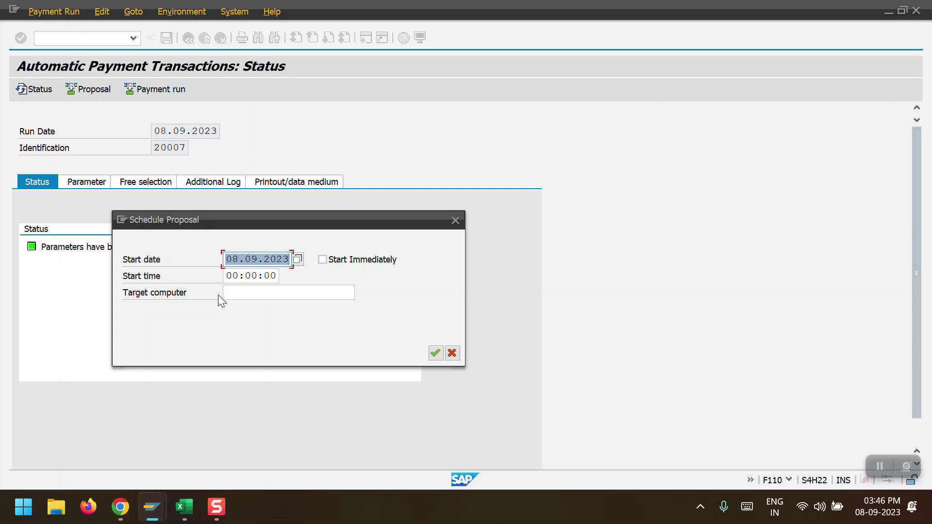
click(330, 262)
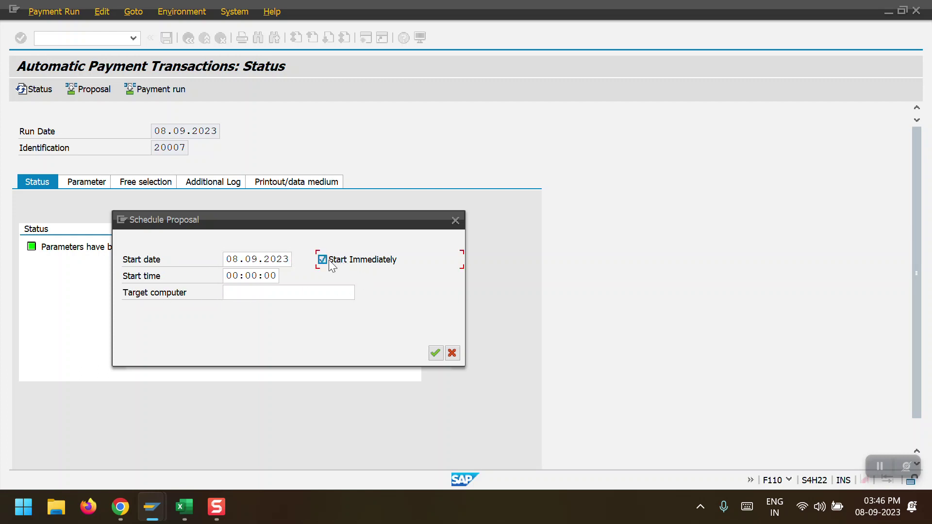
click(435, 353)
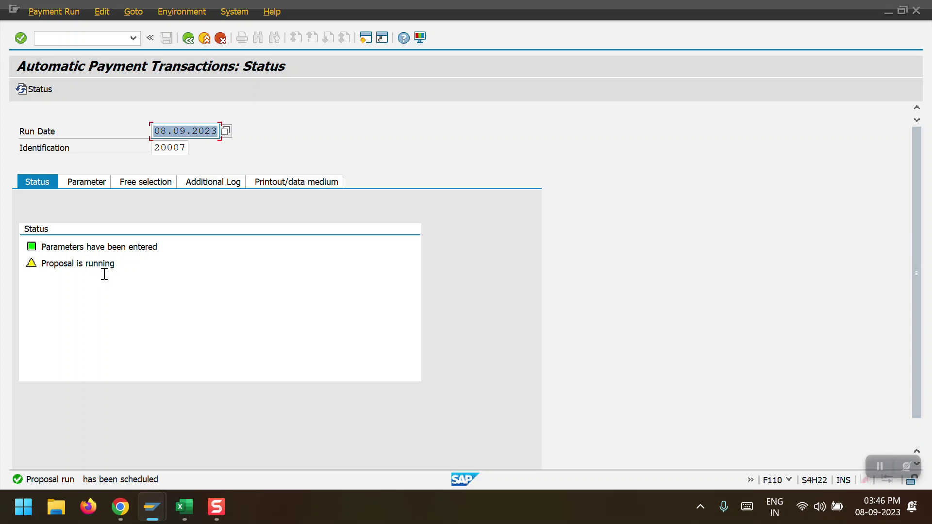
click(25, 89)
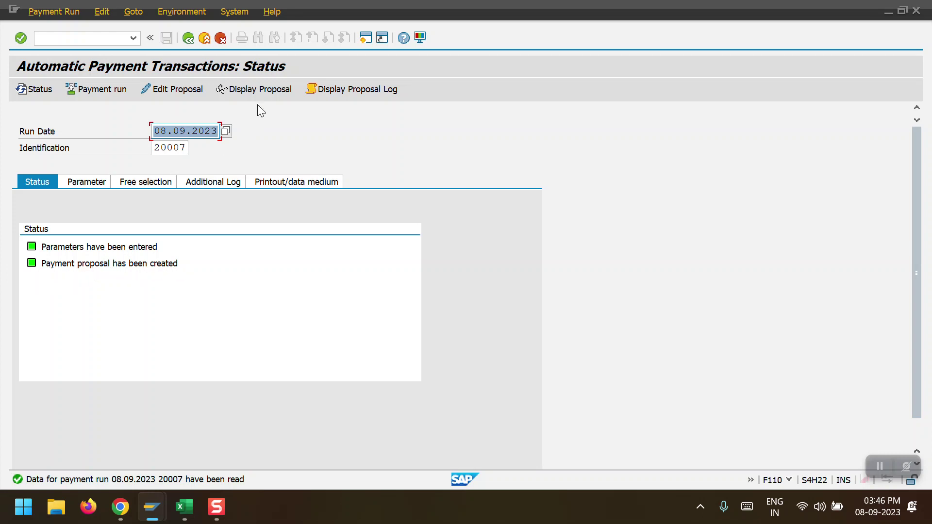
Read the proposal run log from the additional log, then return to the run's status overview
click(227, 179)
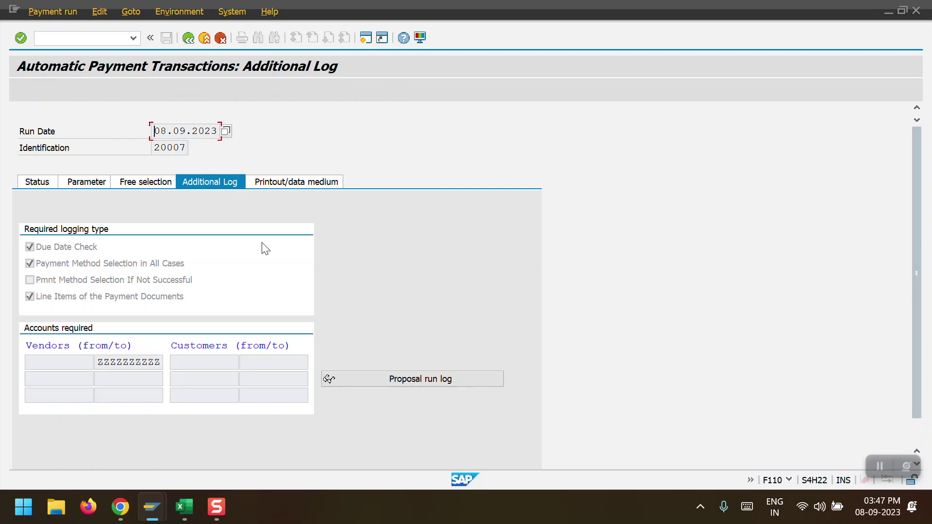
click(409, 379)
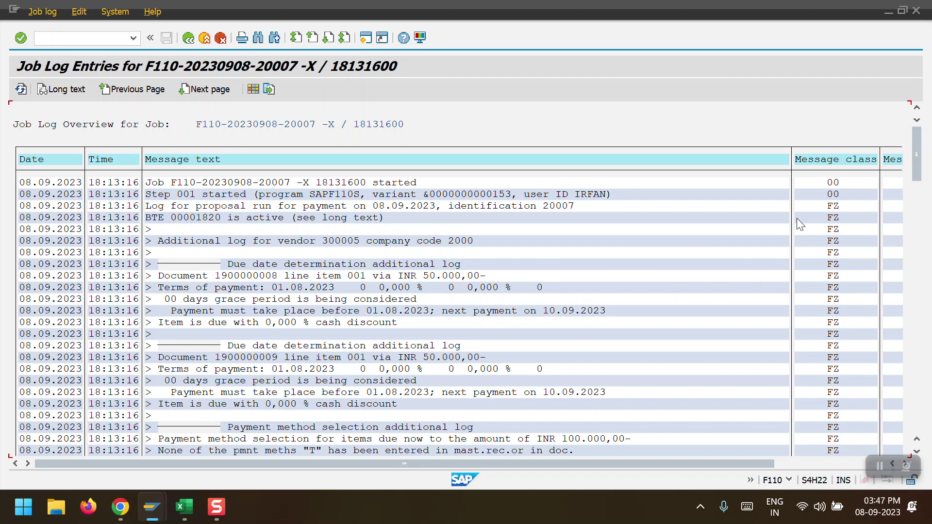
drag(916, 154, 930, 415)
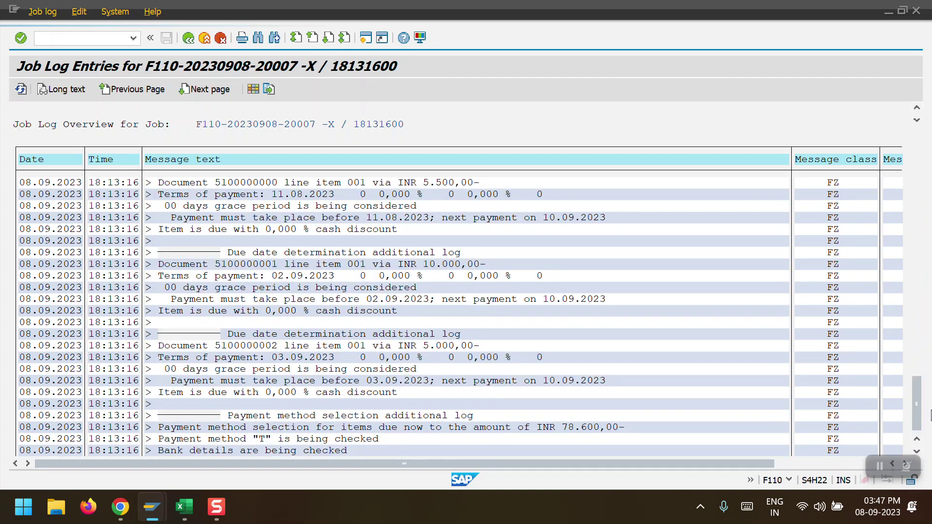
click(188, 38)
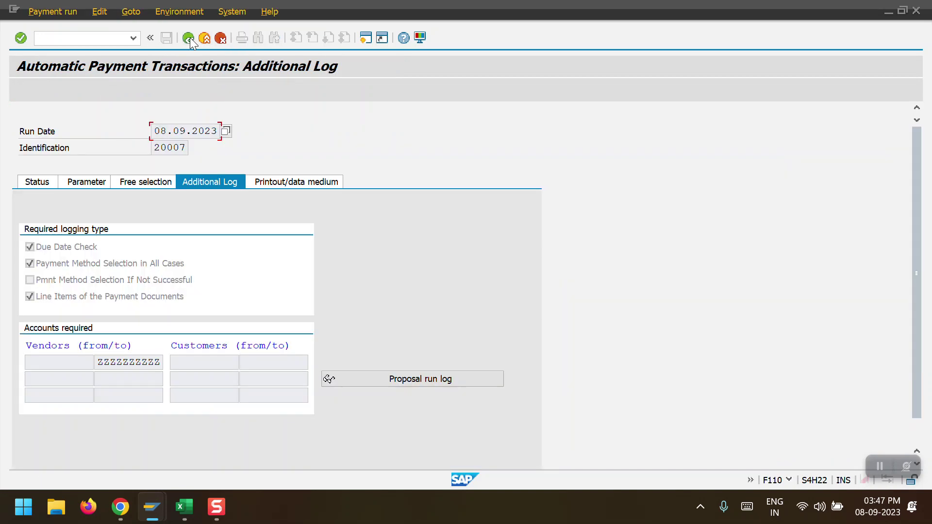
click(42, 181)
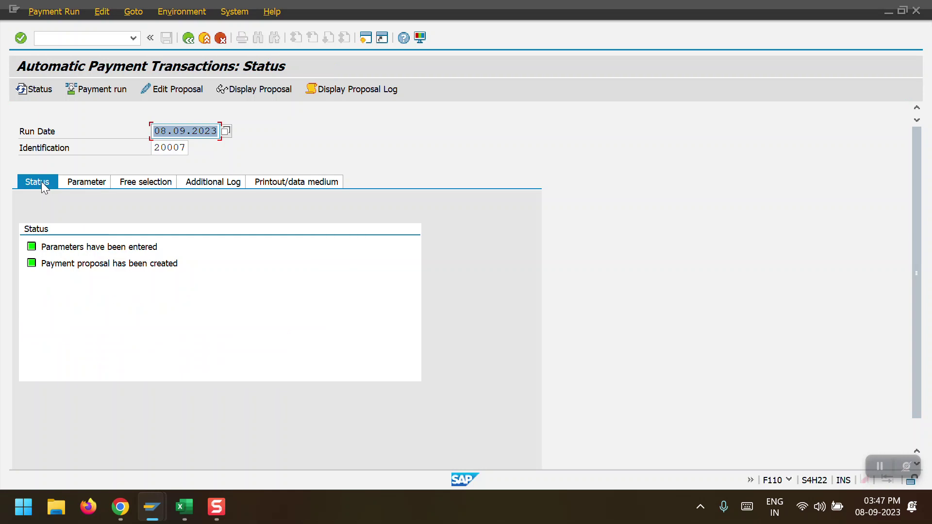
Display the payment proposal, widen the Supplier column and inspect the payment and exception entries
click(264, 92)
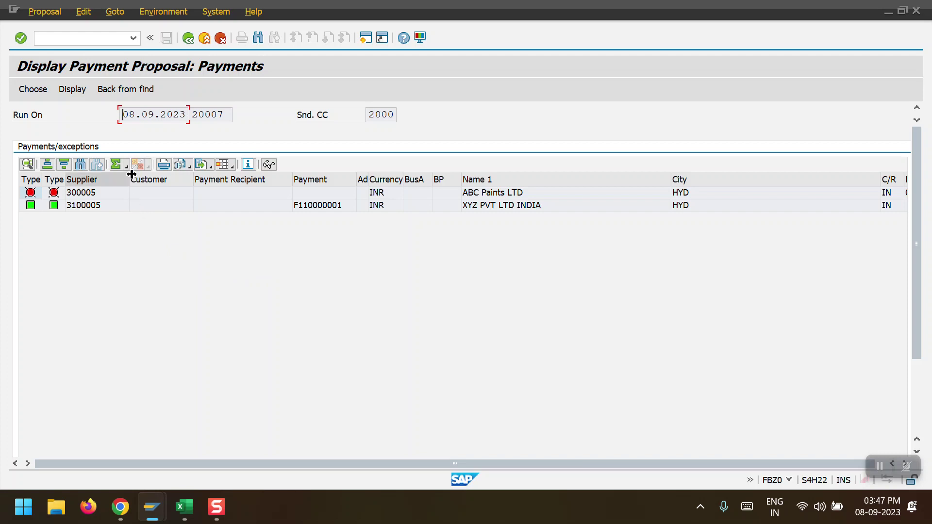
drag(131, 178, 167, 179)
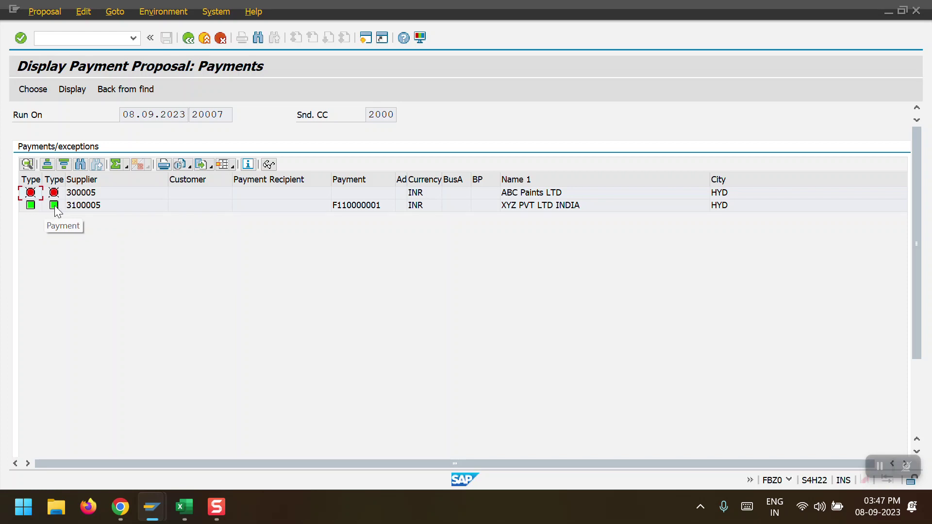
click(135, 205)
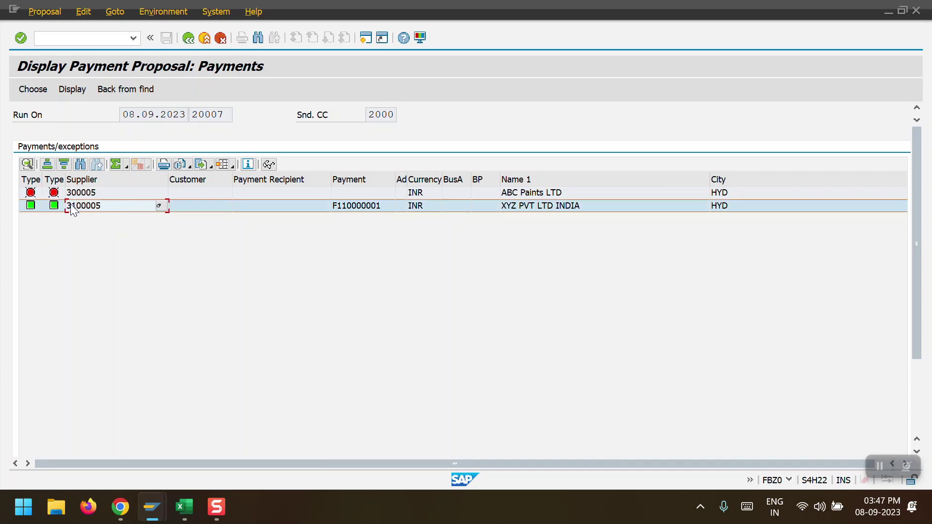
click(99, 192)
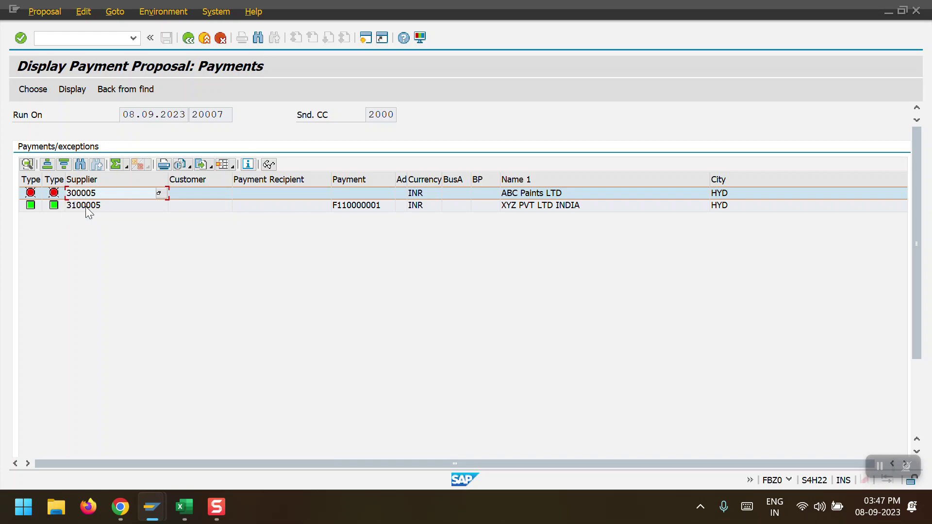
Open the proposal's paid items for XYZ PVT LTD INDIA and examine their amounts in local currency
double_click(87, 206)
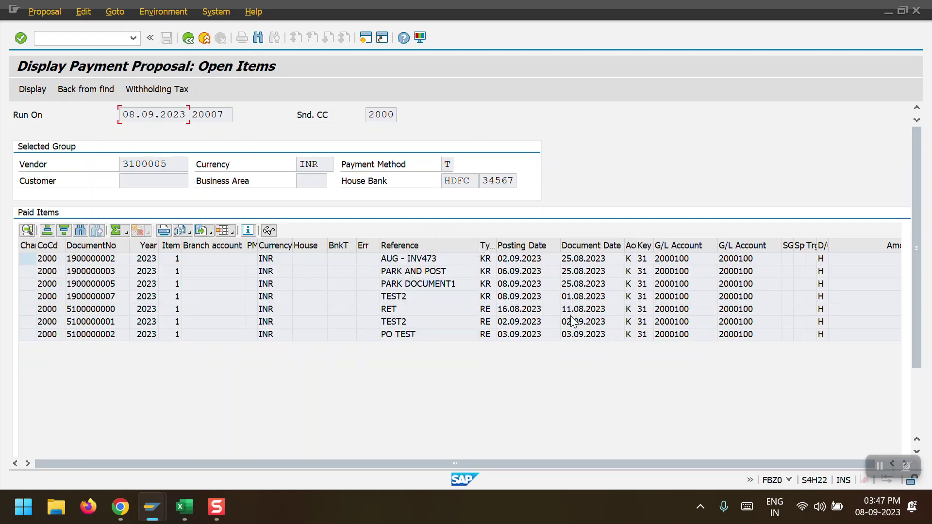
drag(917, 224, 918, 261)
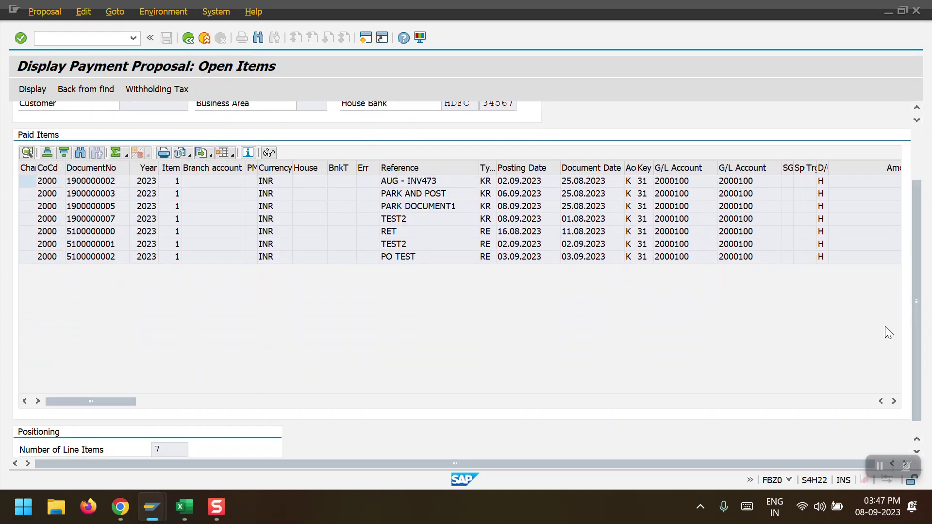
click(892, 401)
click(892, 402)
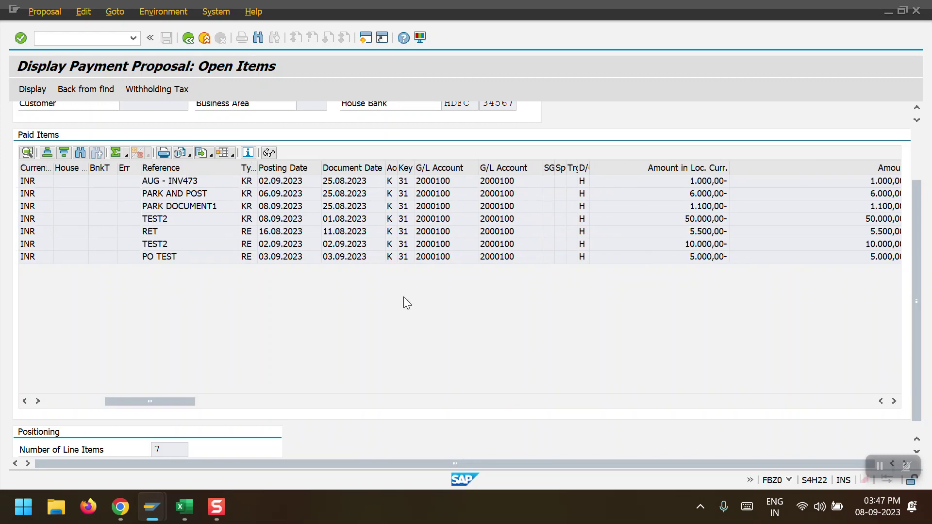
List the open items of XYZ PVT LTD INDIA in FBL1N for company code 2000 and compare them with the proposal's paid items
key(shift+F3)
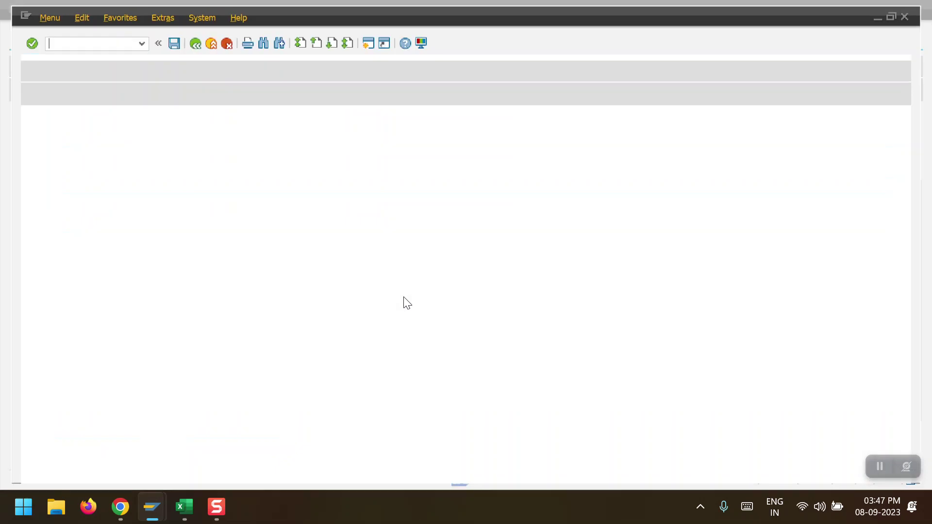
text(FBL1N)
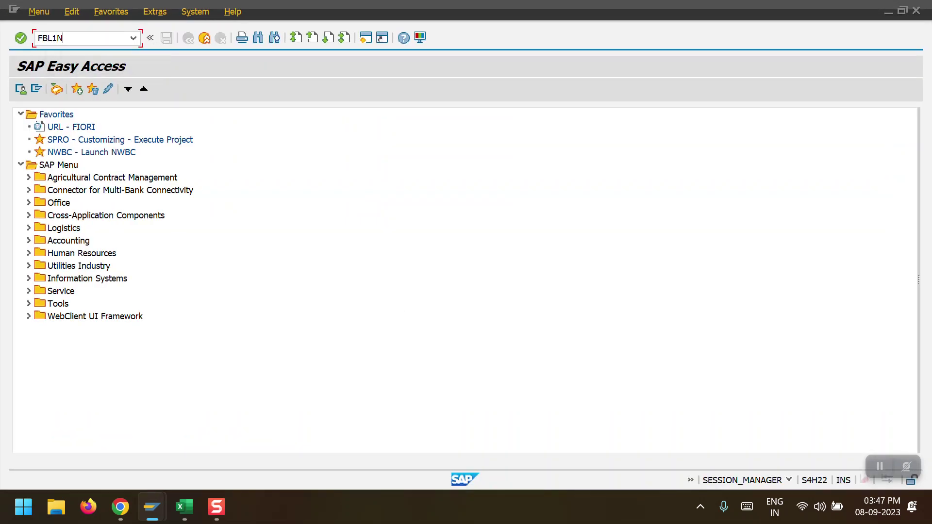
key(Return)
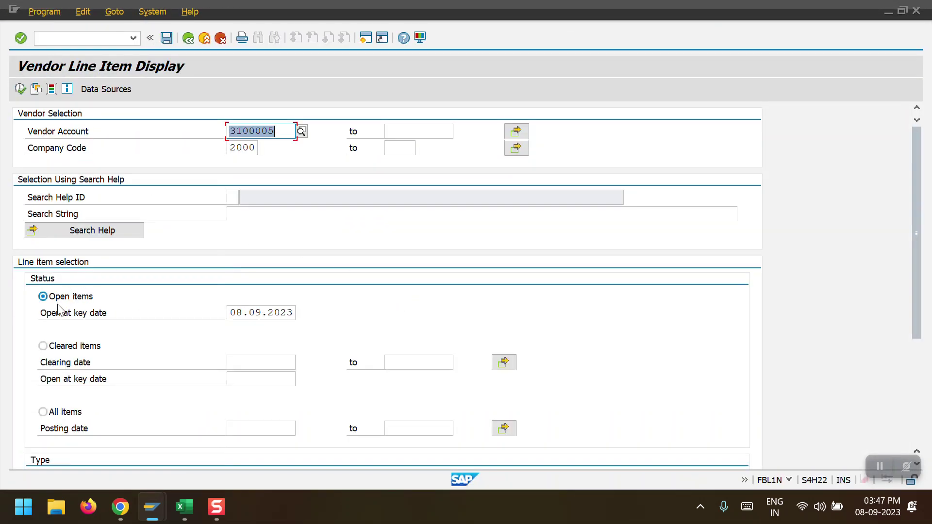
click(19, 89)
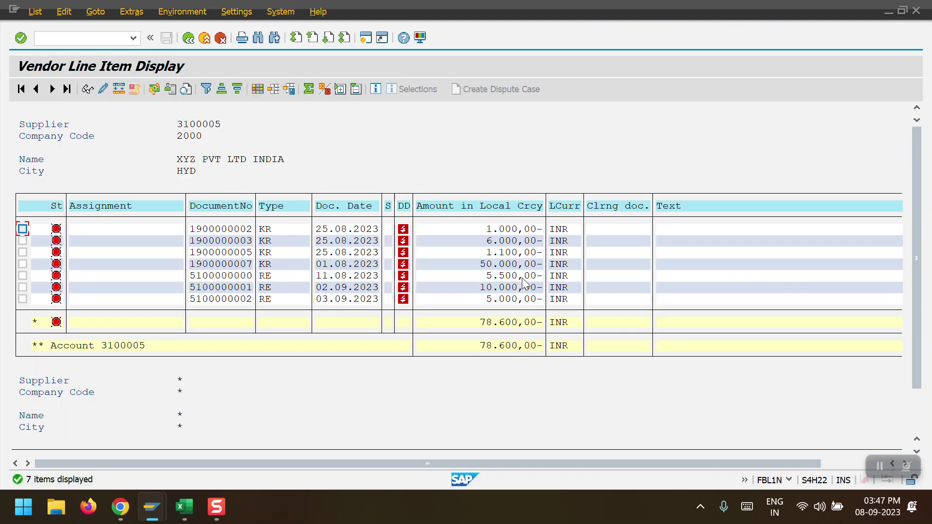
key(alt+Tab)
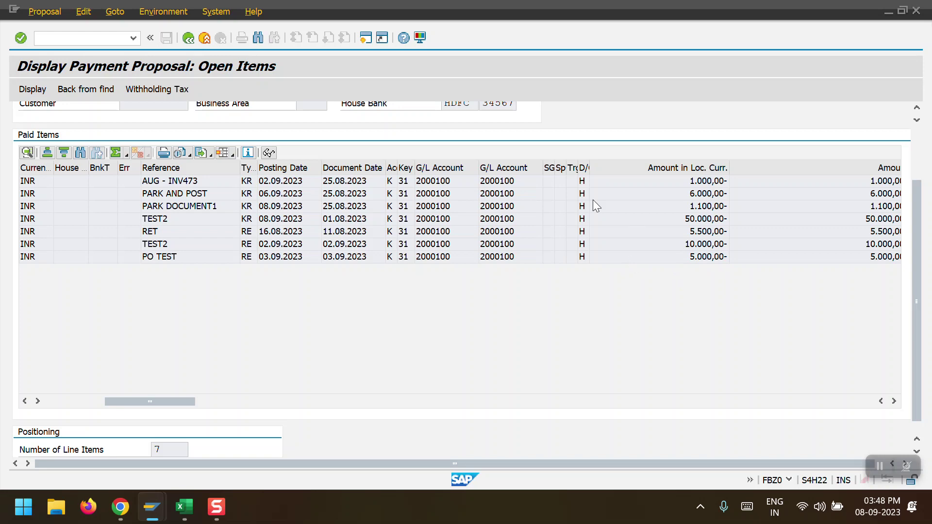
key(alt+Tab)
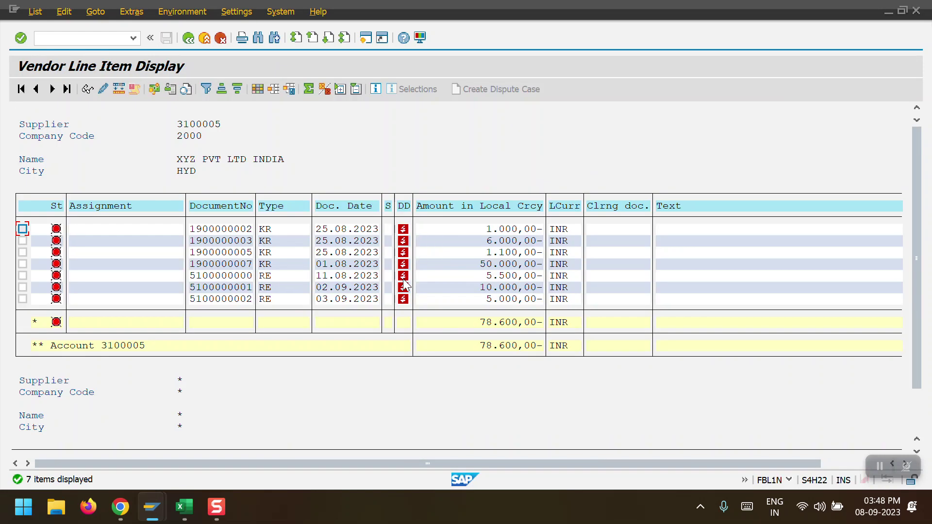
key(alt+Tab)
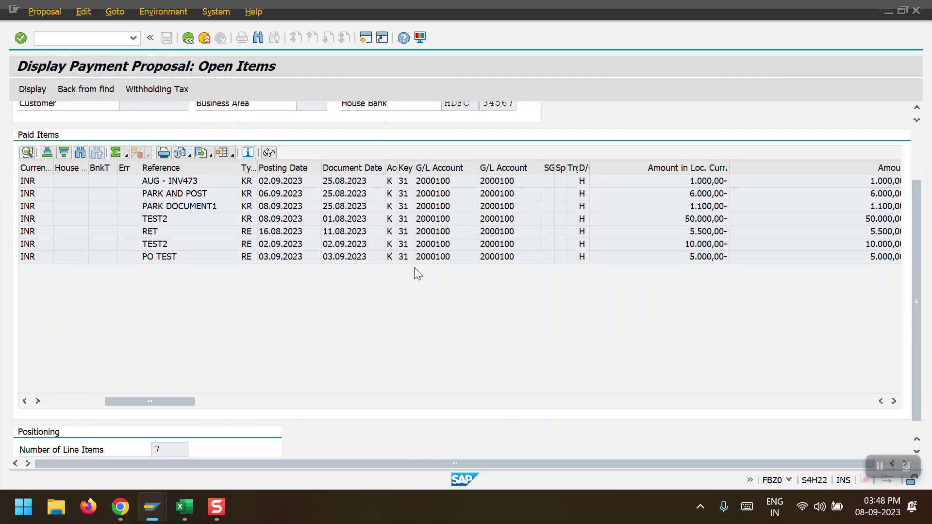
Return to the proposal's supplier list and list the open items of ABC Paints LTD in FBL1N using its vendor account
click(188, 41)
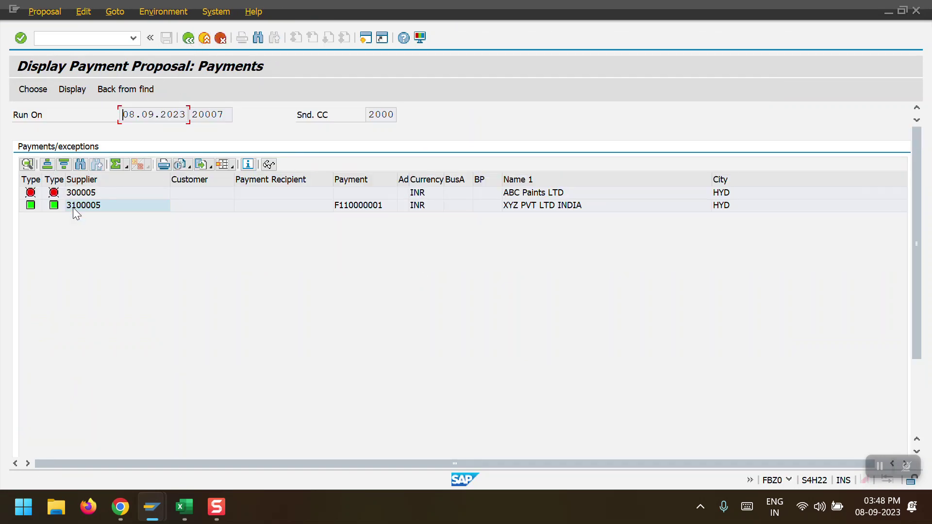
click(87, 193)
click(89, 194)
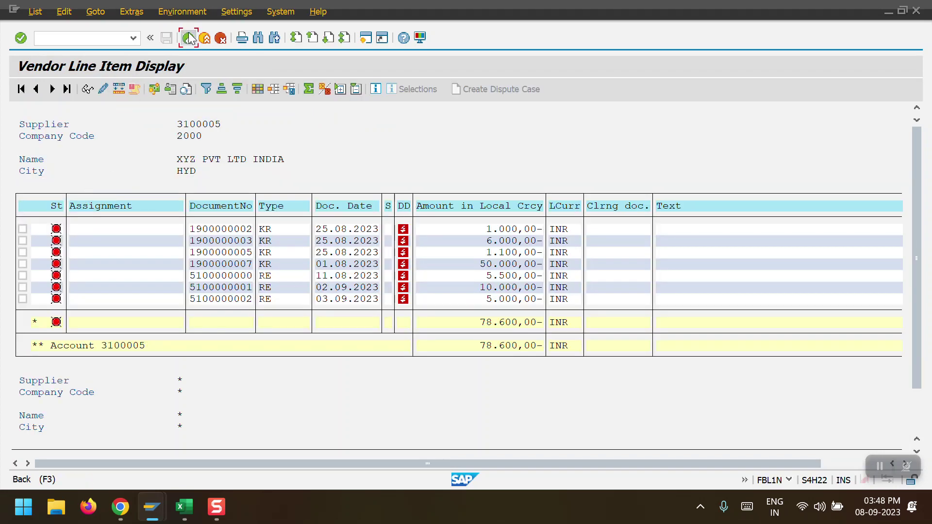
click(188, 38)
text(300005)
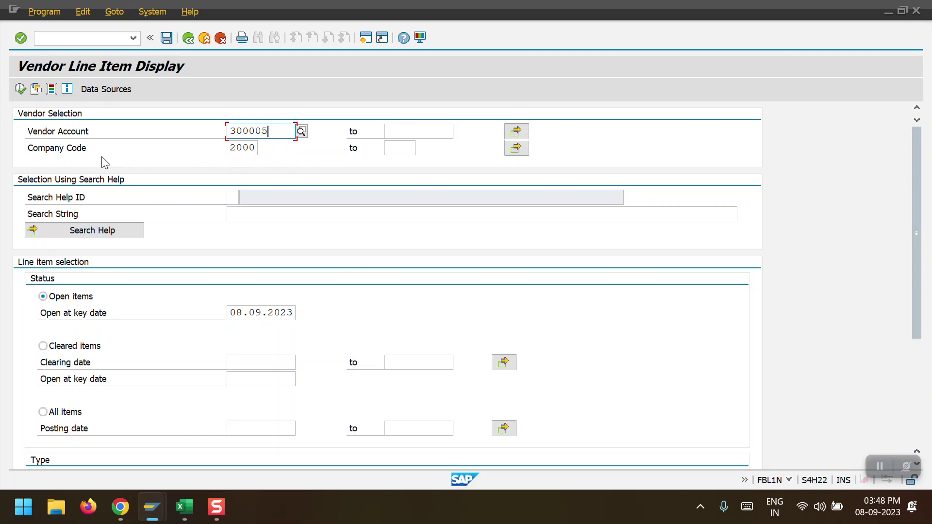
click(20, 89)
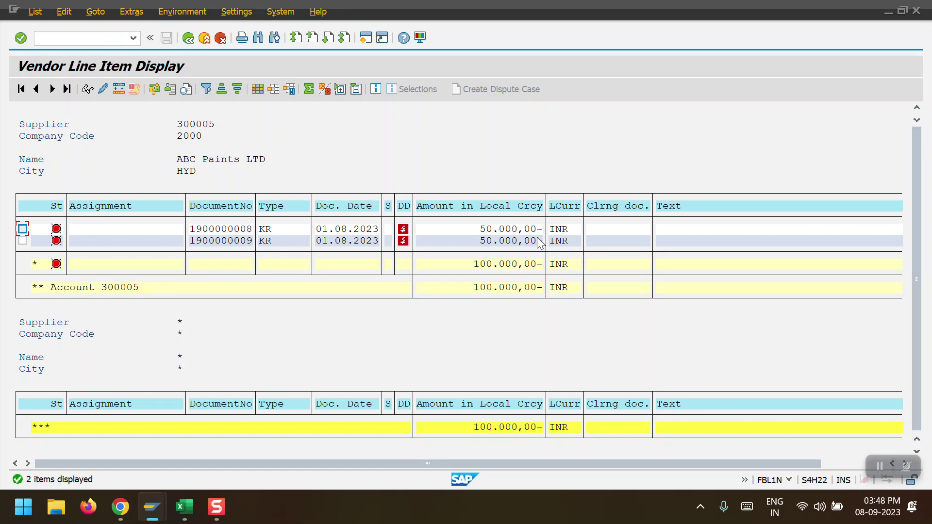
Go back to the payment proposal, open the exception items of ABC Paints LTD and examine their amounts
key(F3)
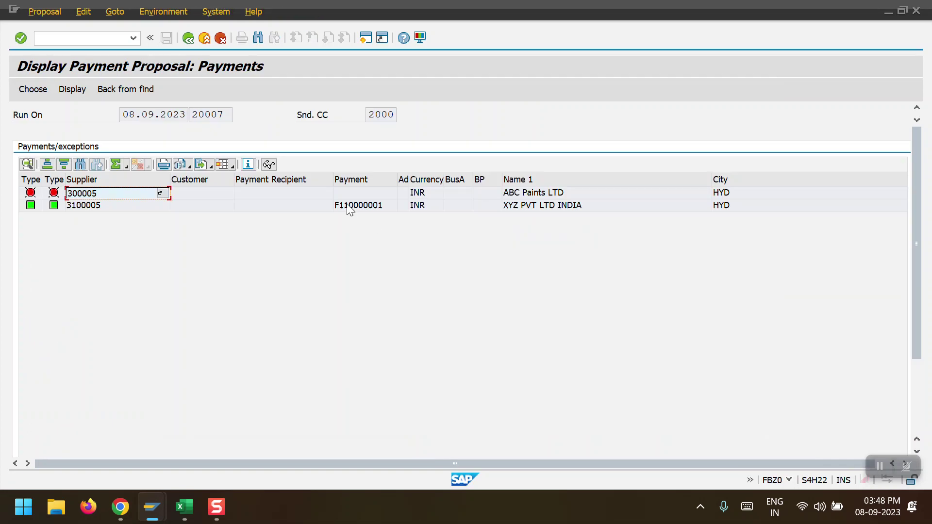
click(88, 194)
double_click(87, 194)
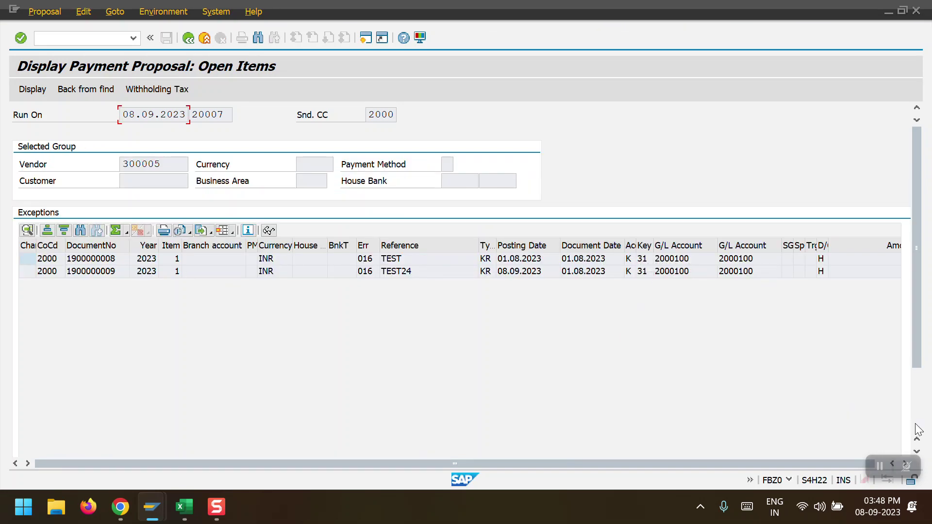
scroll(891, 430, down, 1)
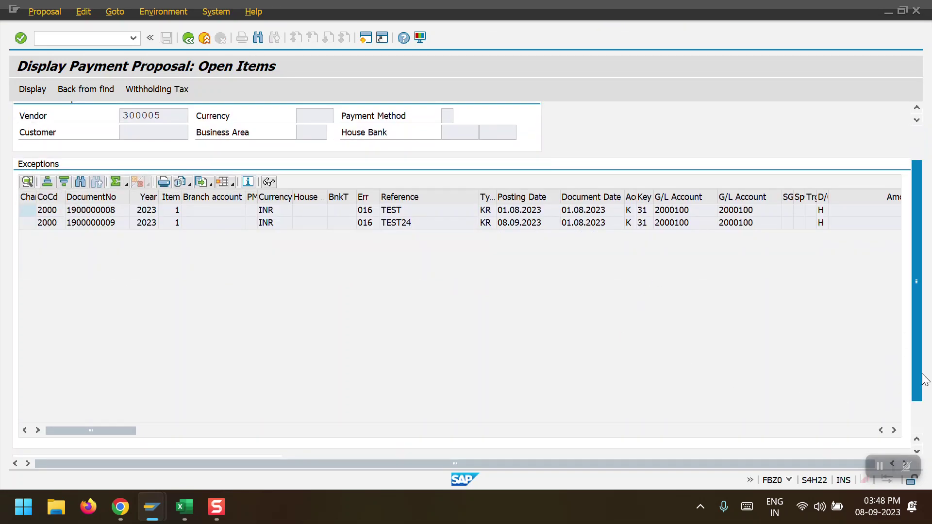
click(895, 431)
click(894, 431)
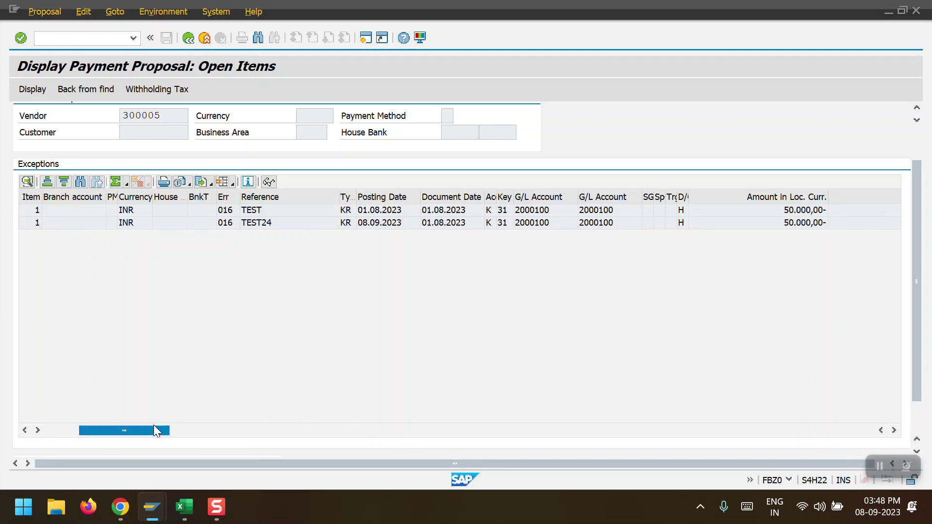
Open the line item details of the first exception document, reference TEST, and read its note
drag(153, 427, 83, 420)
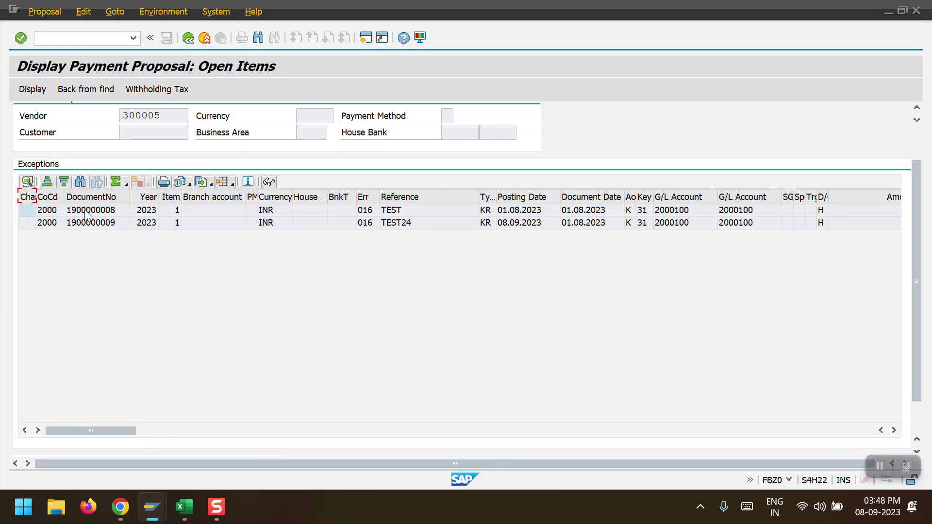
double_click(98, 211)
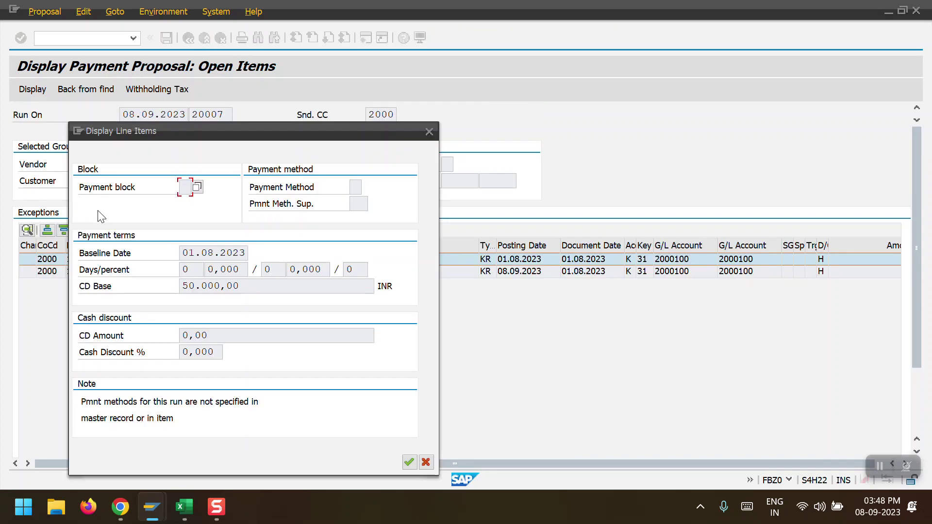
drag(163, 139, 214, 21)
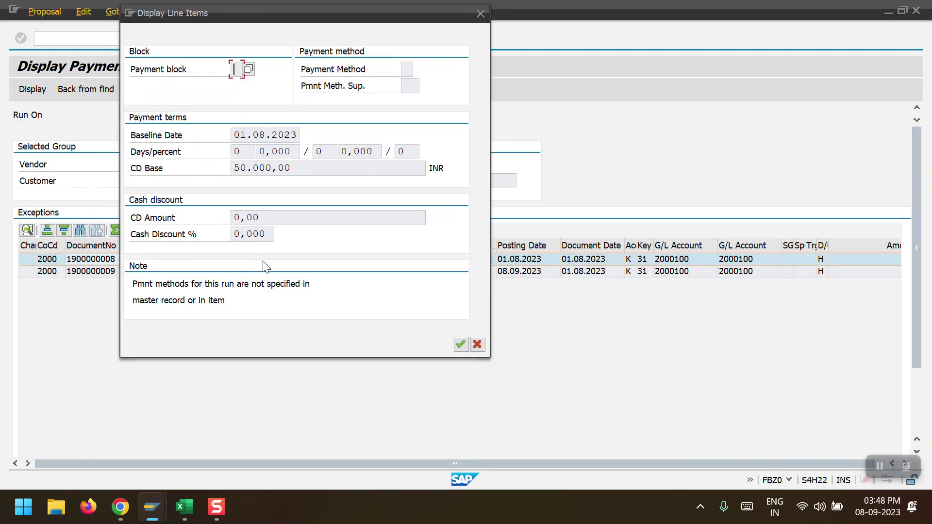
Examine the exception reason in the line item's note against the exceptions list, and close the line item details
drag(230, 301, 132, 299)
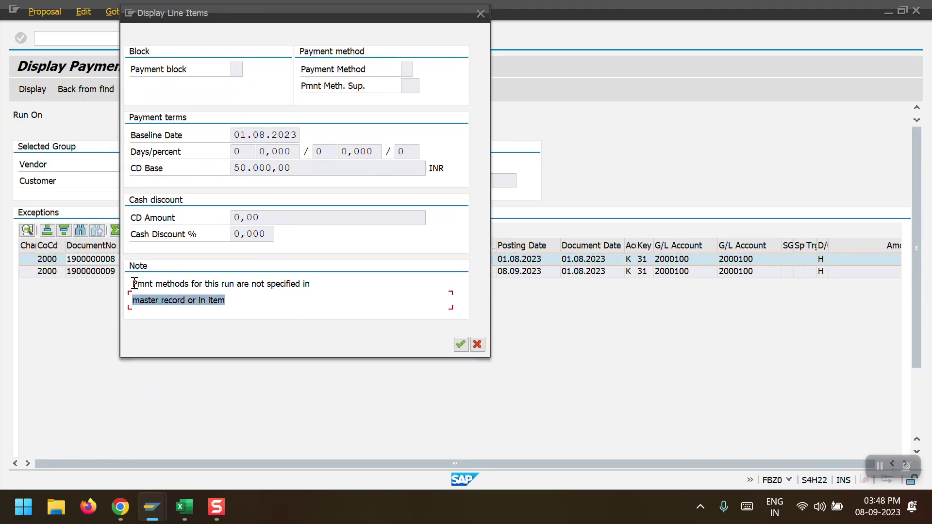
click(293, 303)
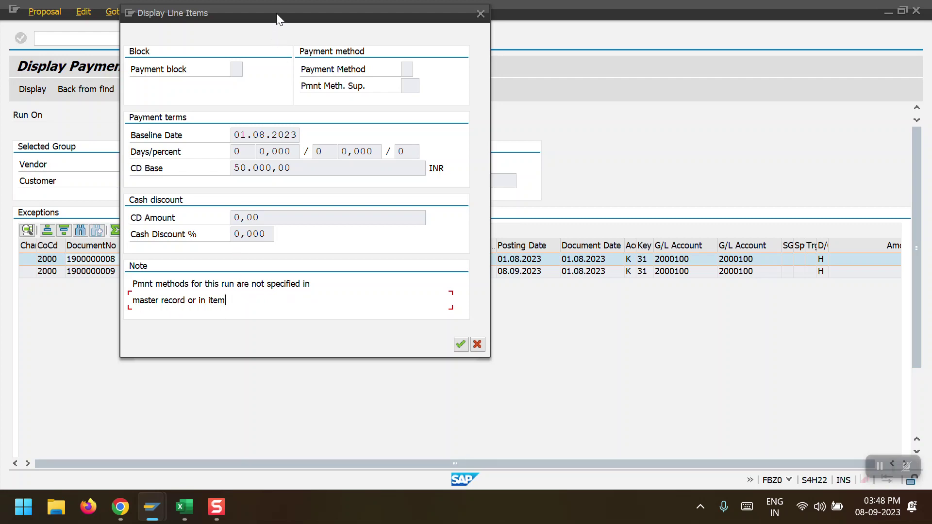
drag(277, 15, 564, 60)
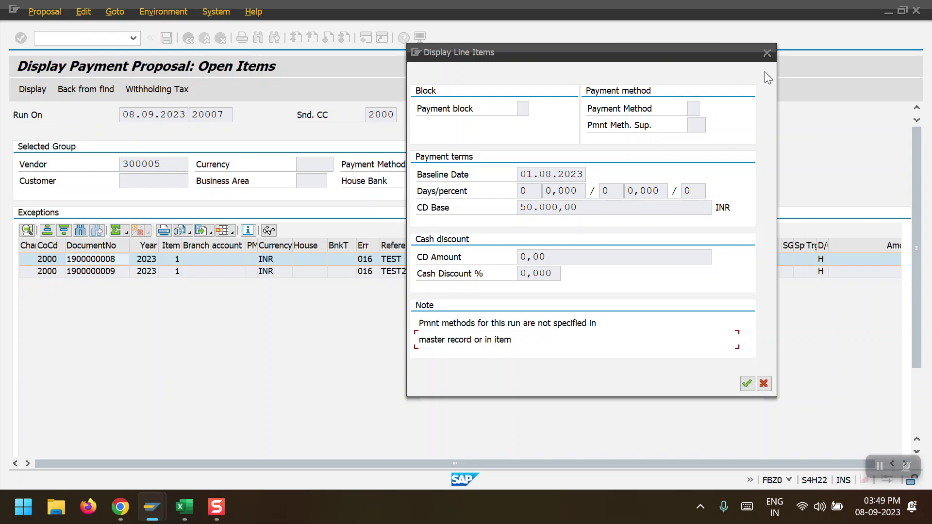
click(766, 54)
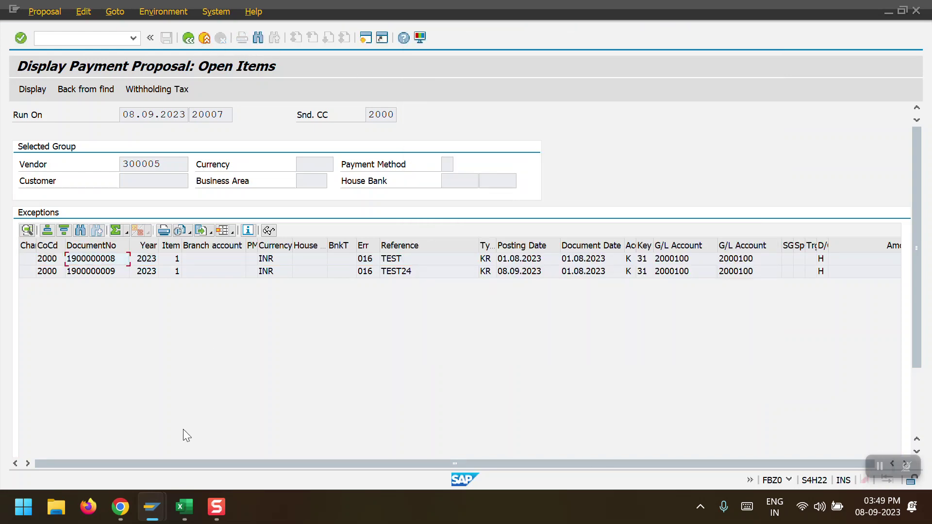
Switch to the ABC Paints LTD open items in FBL1N and check the payment method field of both invoice documents
mouse_move(159, 513)
click(311, 422)
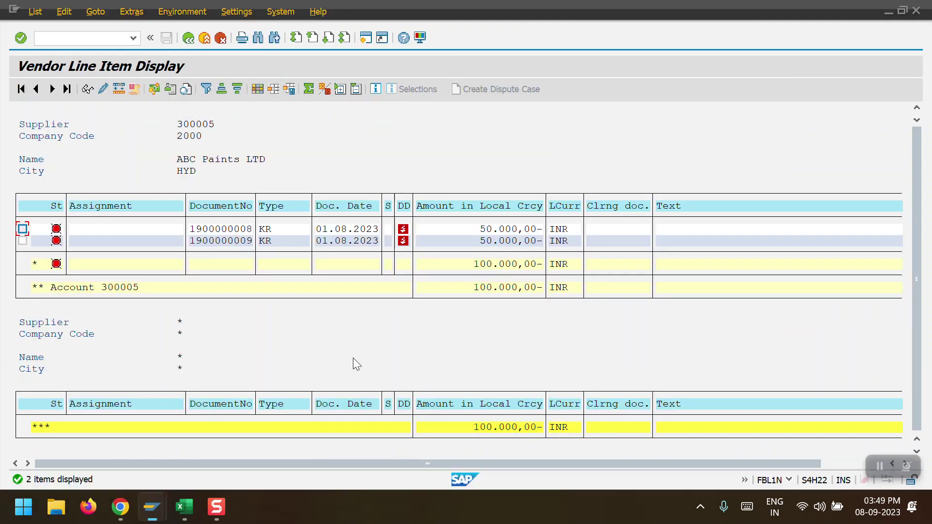
double_click(213, 228)
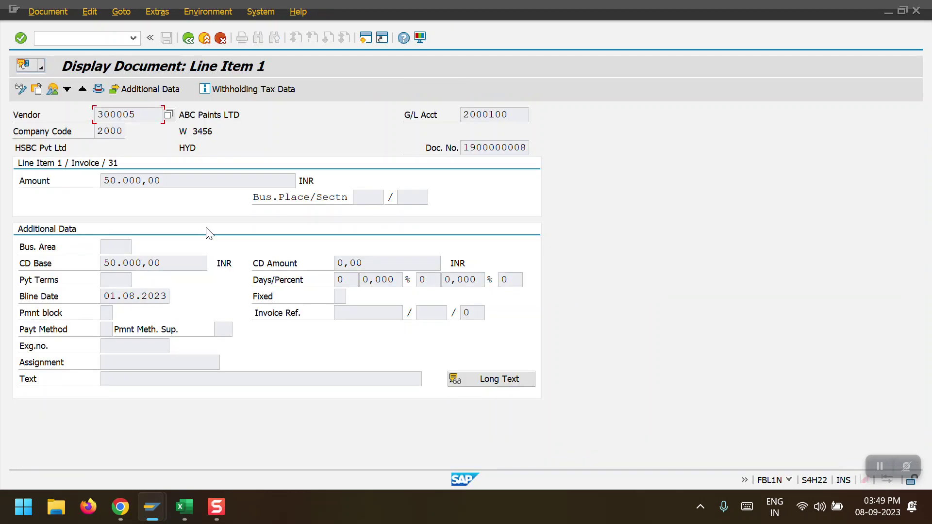
click(109, 330)
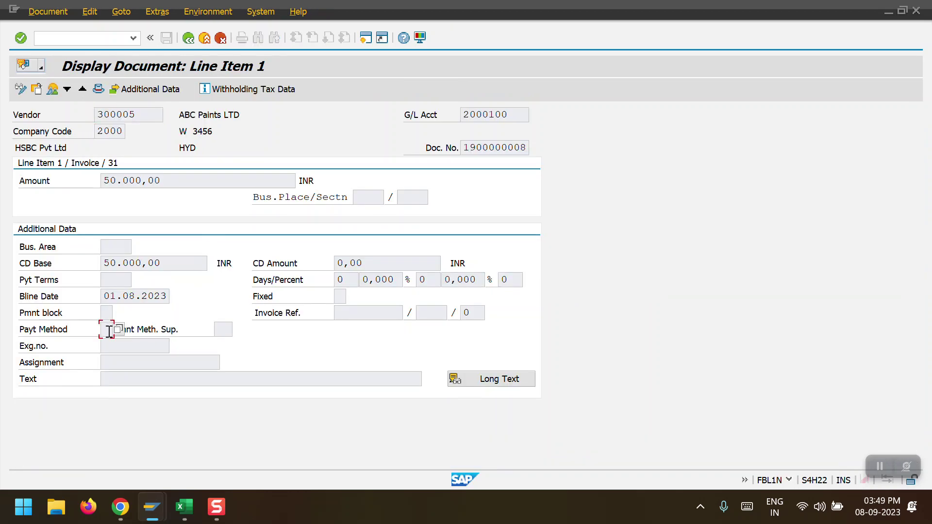
key(F3)
double_click(222, 236)
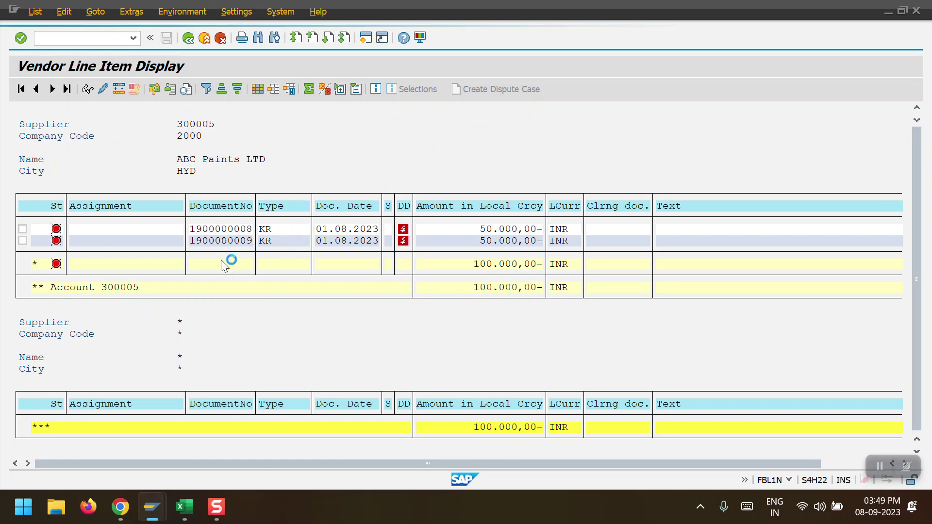
click(105, 330)
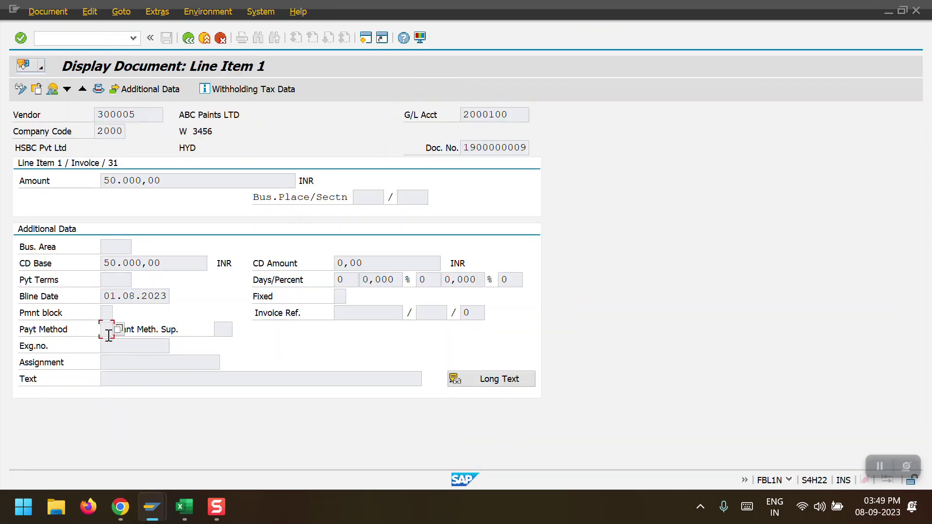
click(188, 38)
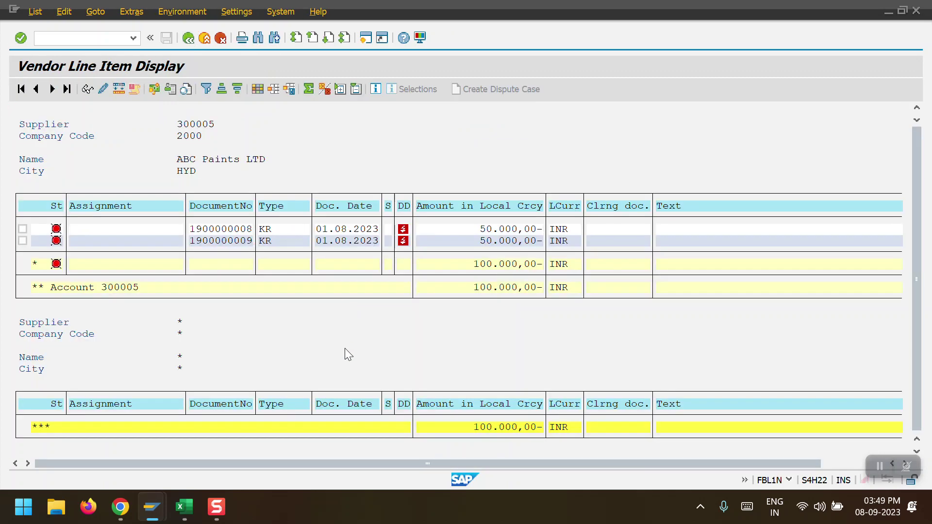
Start transaction BP, find ABC Paints LTD by its supplier number and open its business partner record
key(shift+F3)
text(bp)
key(Return)
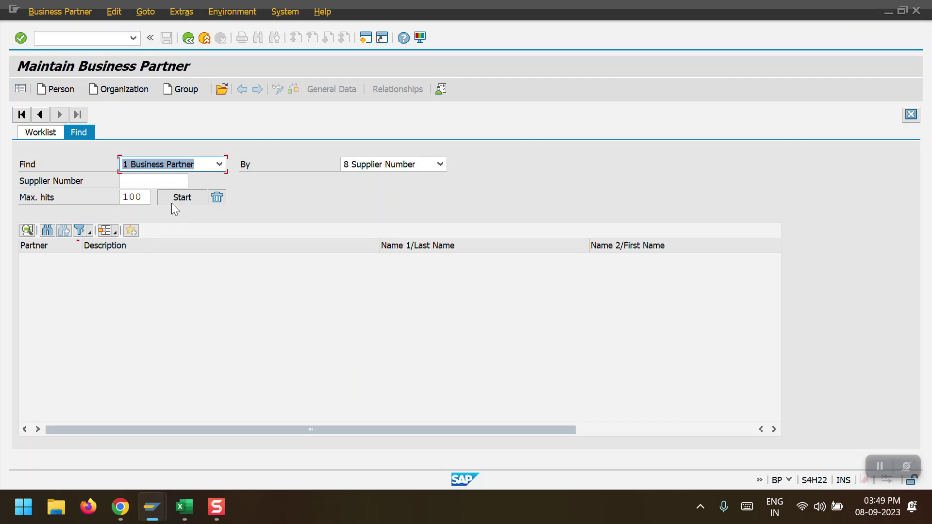
click(156, 182)
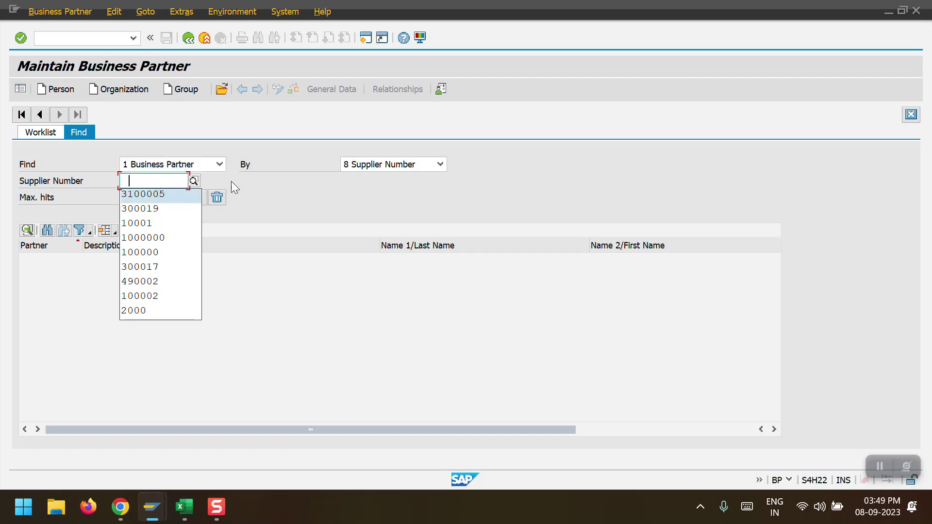
key(Escape)
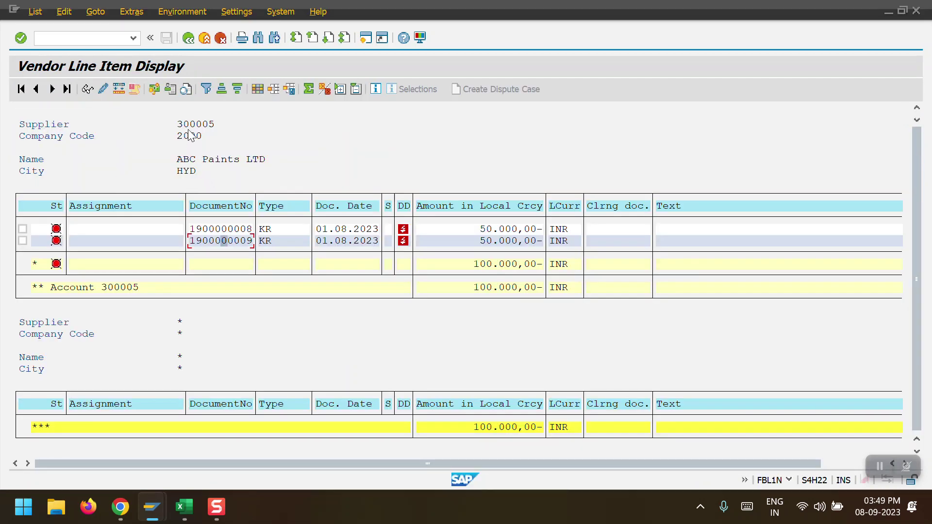
key(alt+Tab)
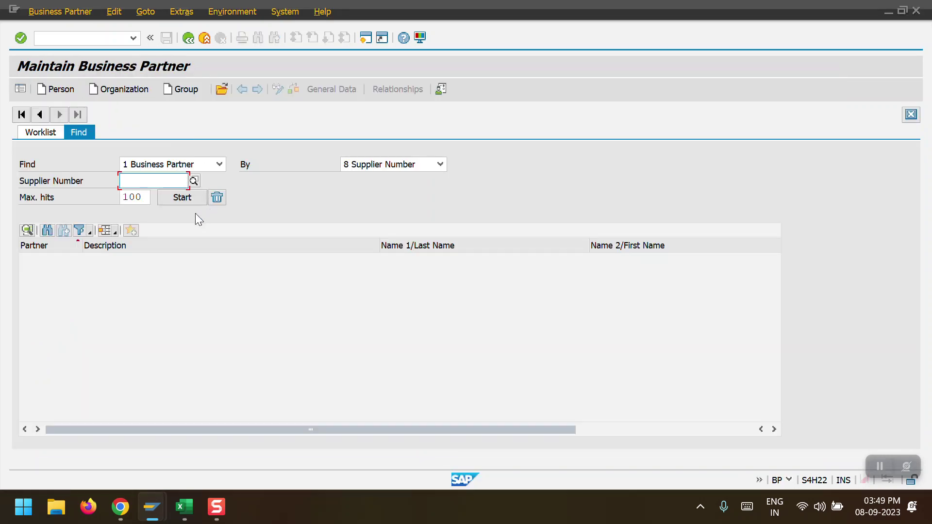
text(300005)
click(165, 196)
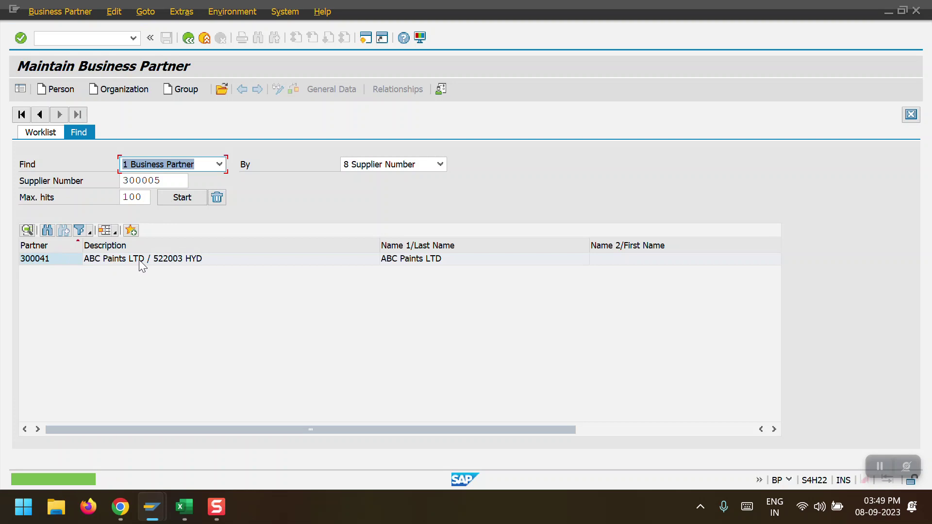
click(58, 257)
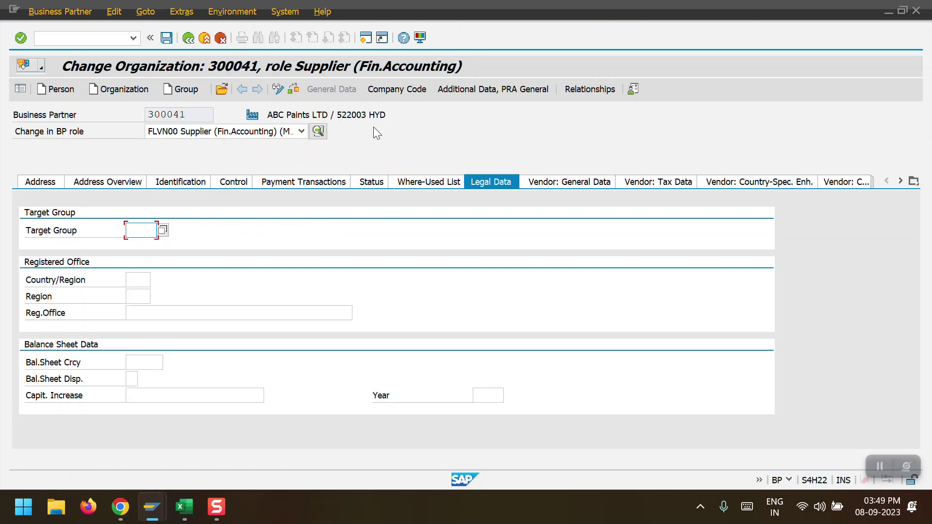
Set the payment method to T in the vendor payment transactions for company code 2000 and save the business partner
click(389, 90)
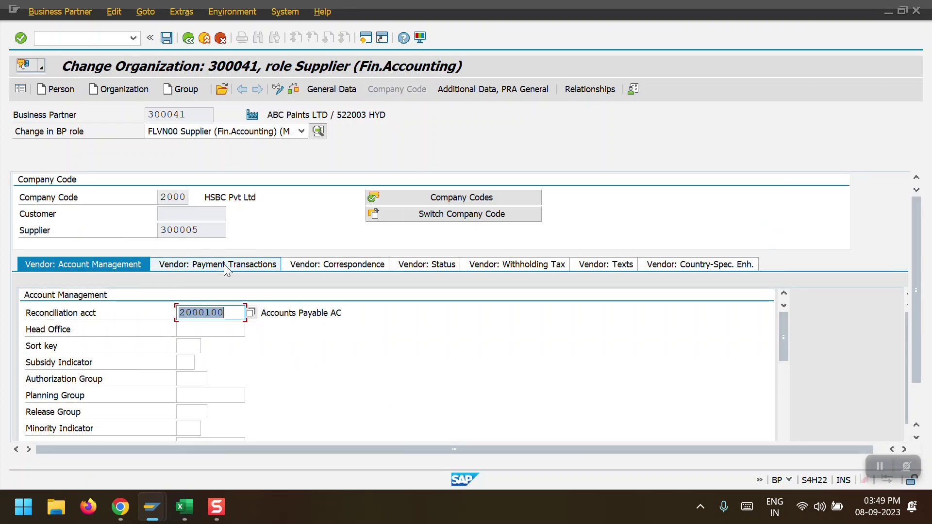
click(225, 265)
scroll(253, 363, down, 1)
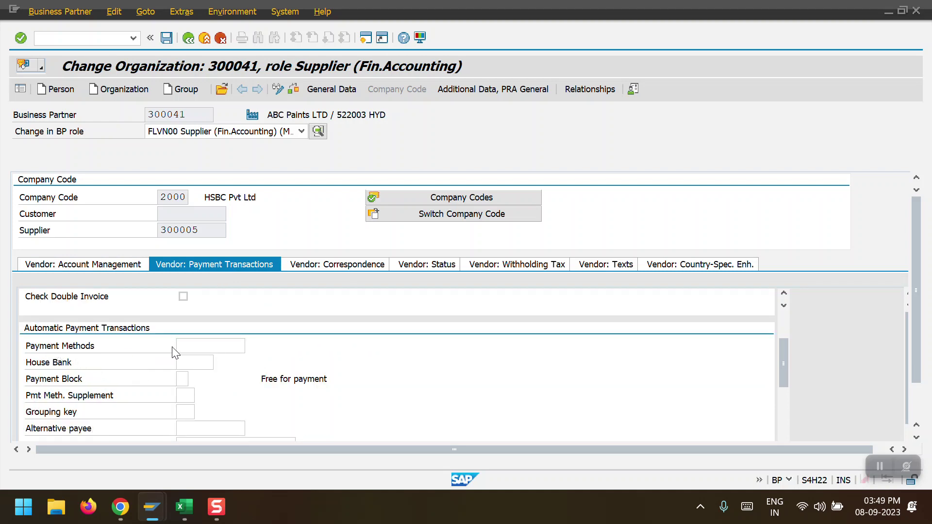
click(190, 343)
text(T)
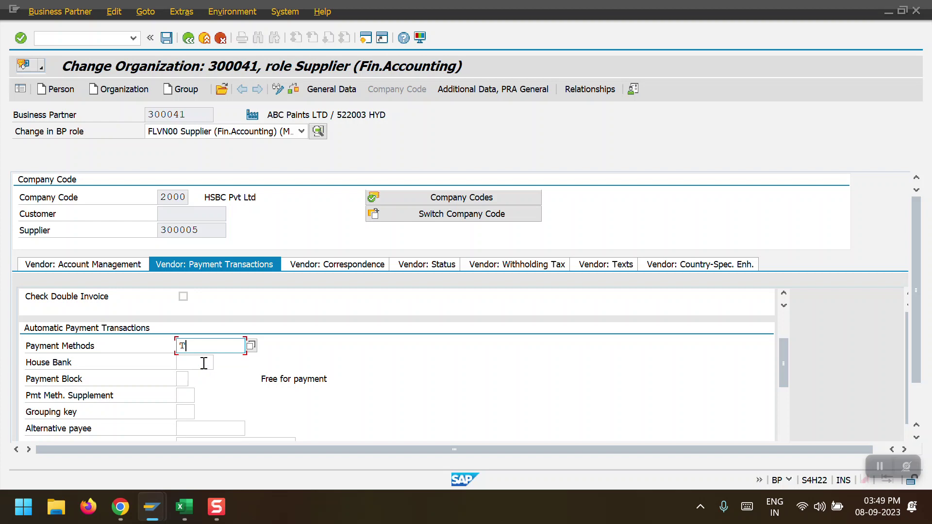
key(Return)
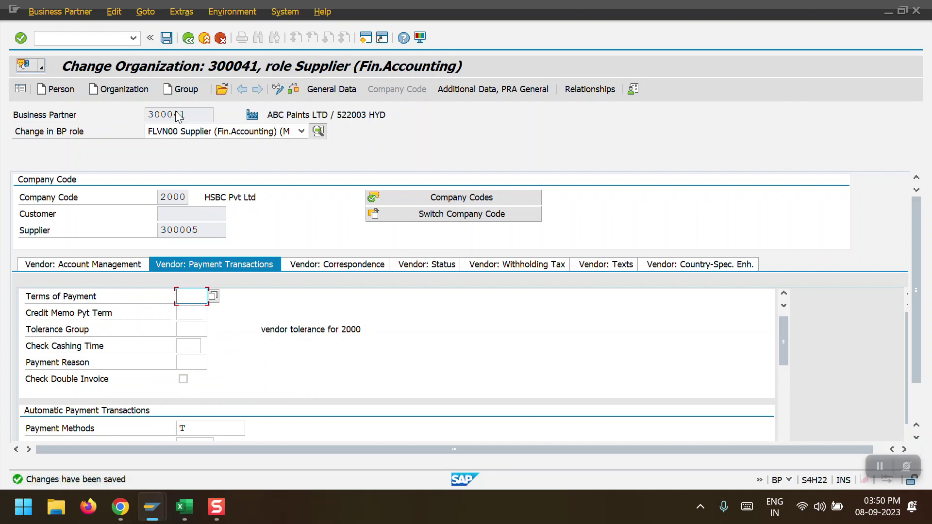
Set the supplier's terms of payment to 0001 and leave the business partner record
click(192, 296)
click(192, 312)
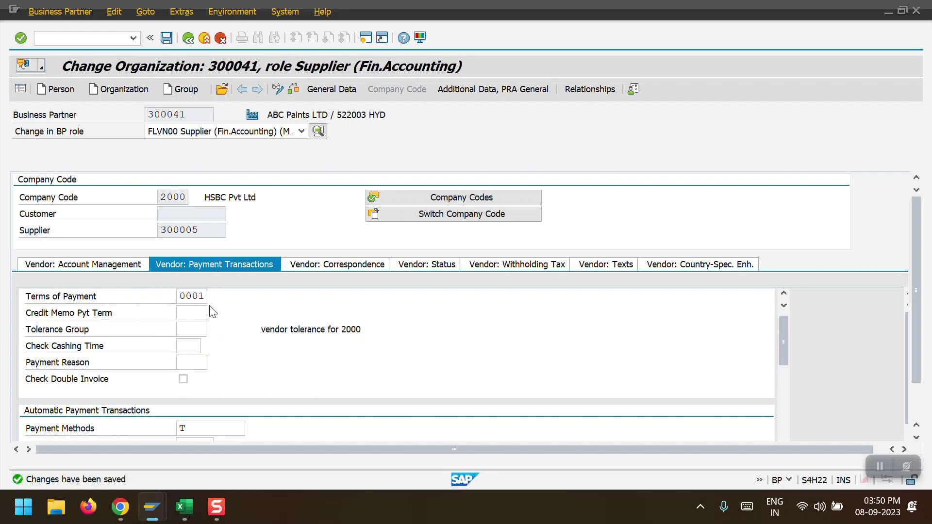
key(Return)
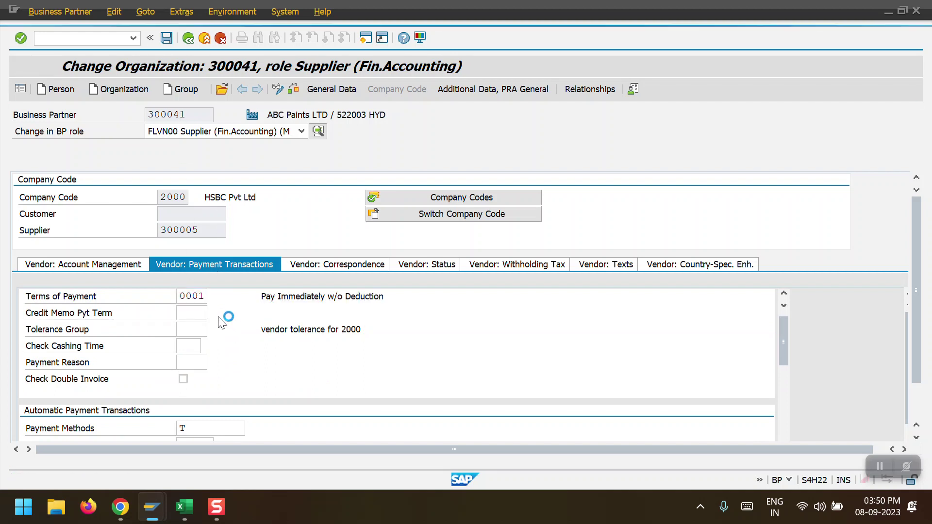
click(188, 37)
Return to the F110 status screen of run 20007 dated 08.09.2023 and delete its existing payment proposal
mouse_move(152, 506)
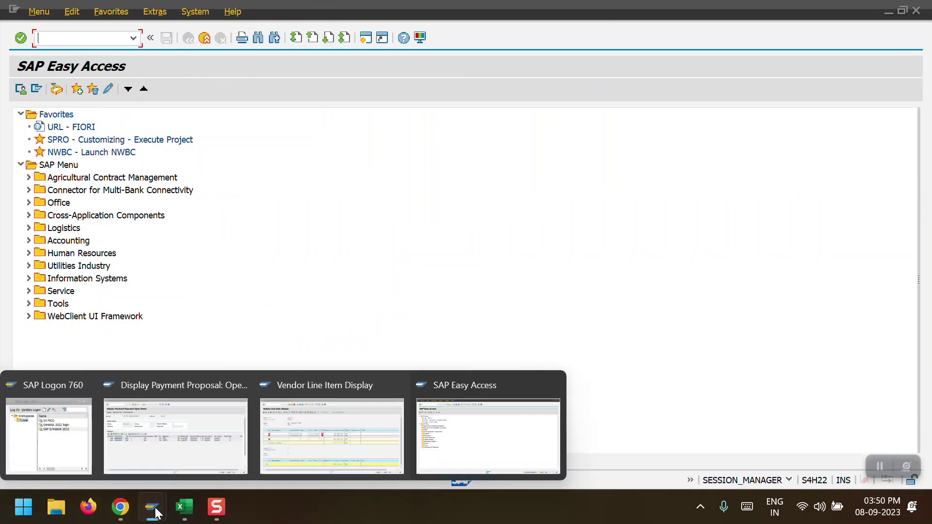
click(163, 452)
click(189, 38)
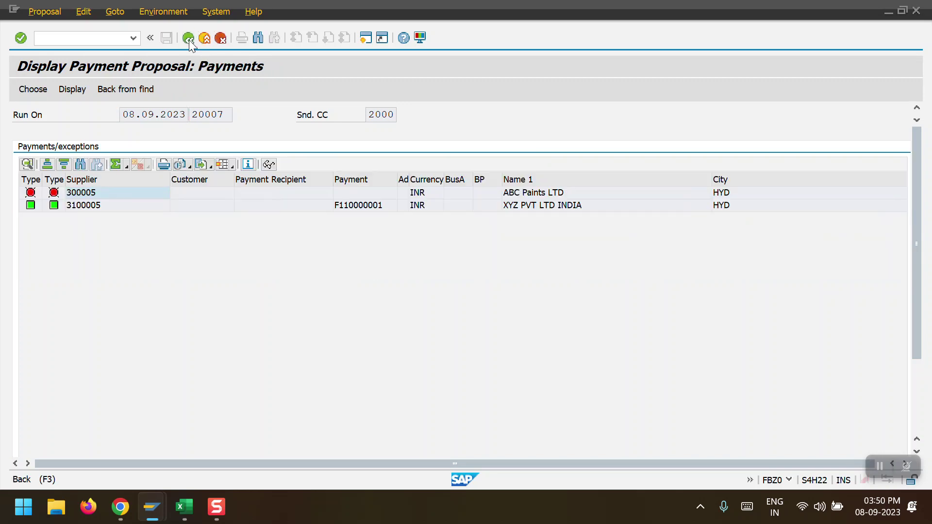
click(188, 39)
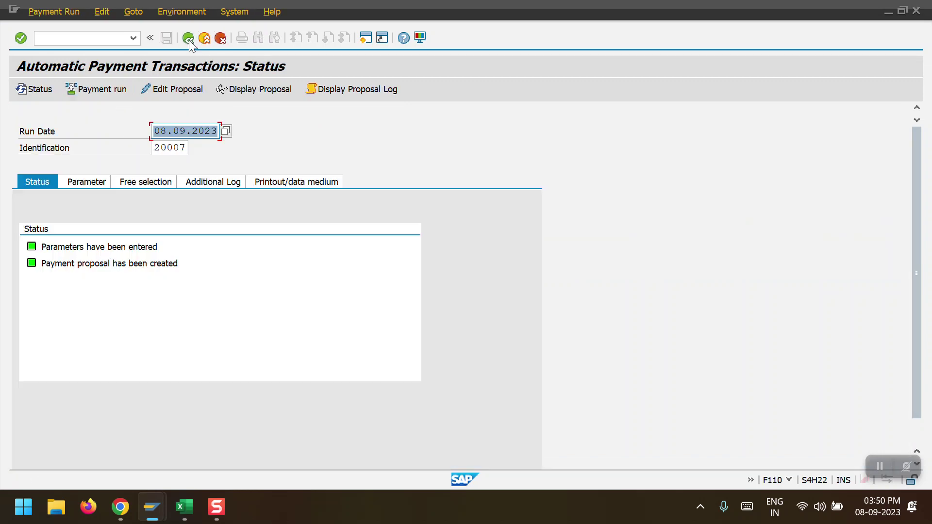
click(102, 11)
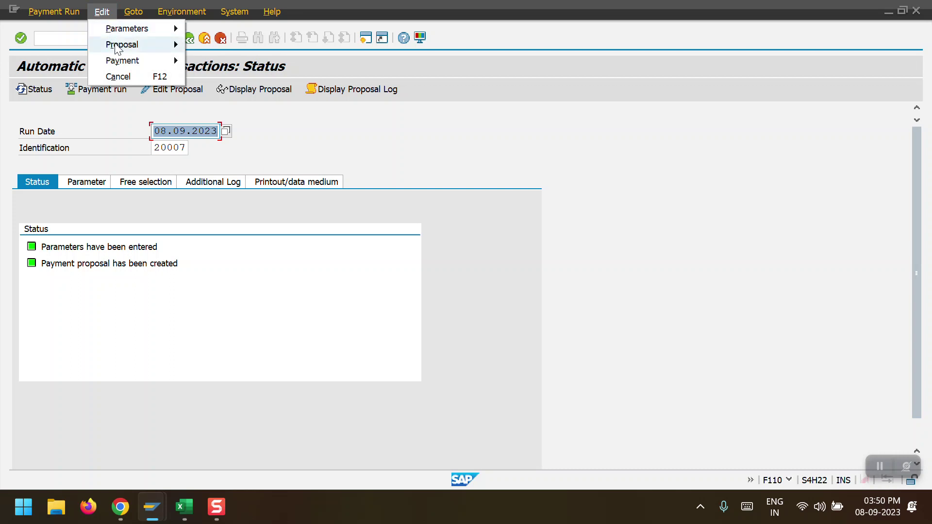
mouse_move(116, 46)
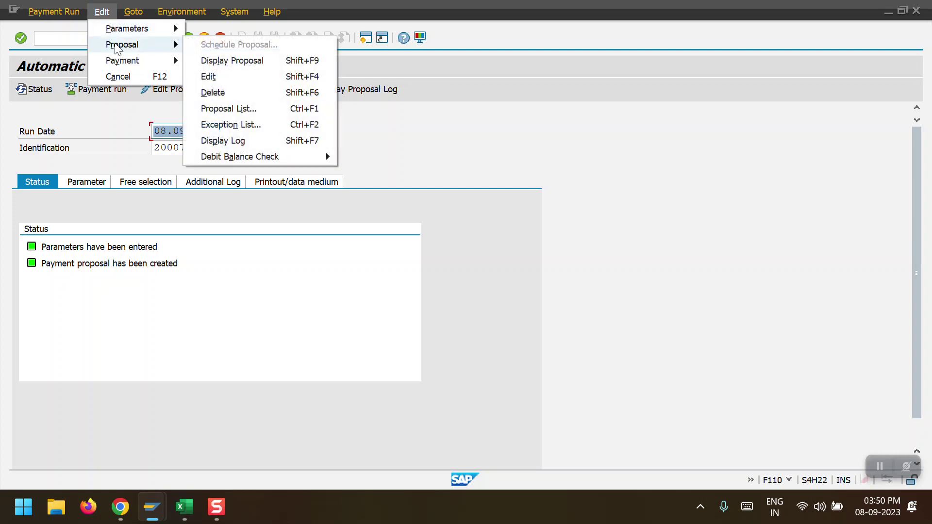
click(239, 92)
click(252, 276)
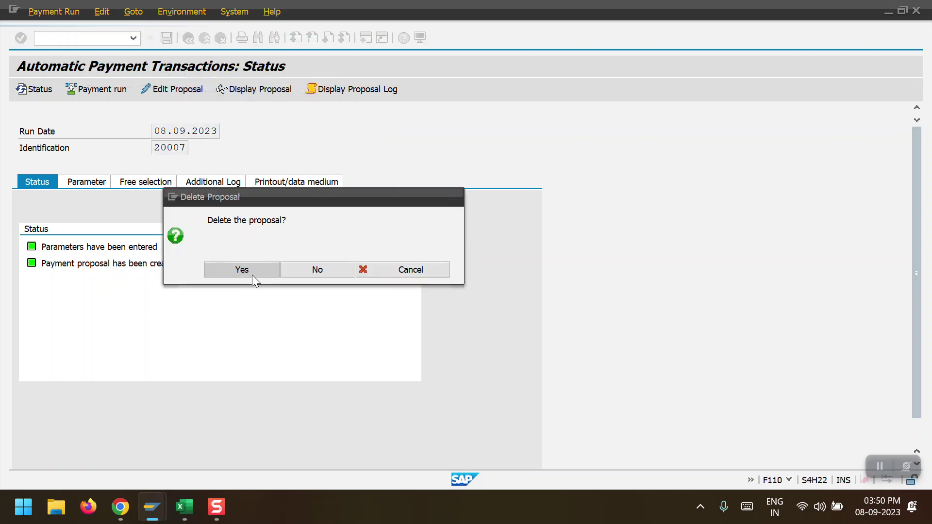
Schedule a new payment proposal to start immediately on 08.09.2023 and refresh the run status
click(91, 89)
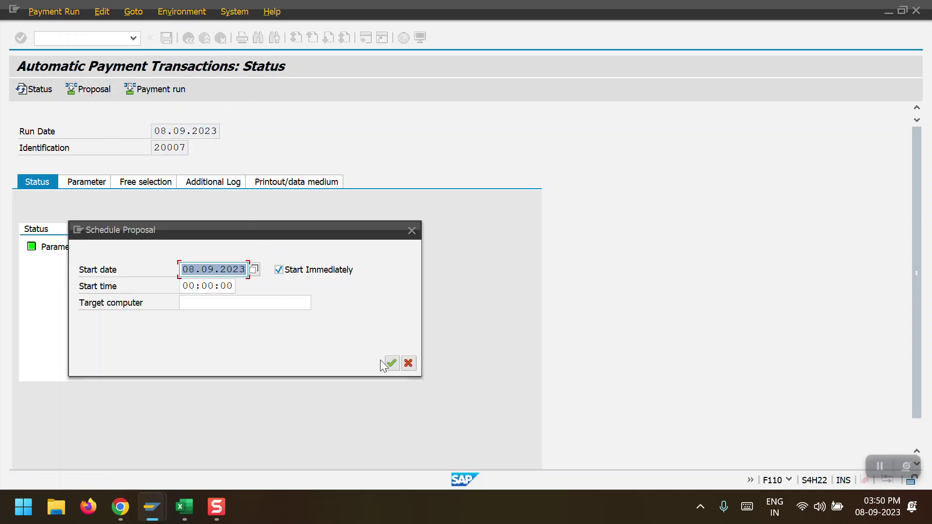
click(390, 364)
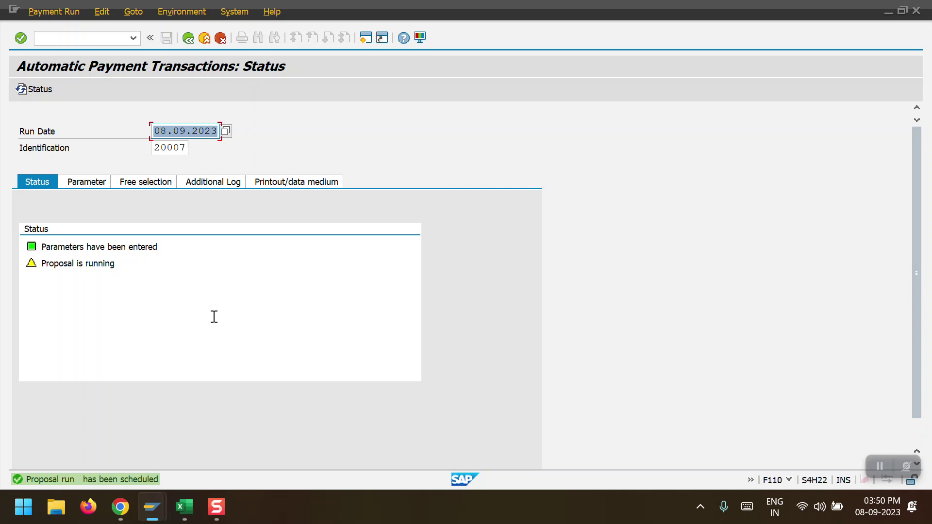
click(21, 90)
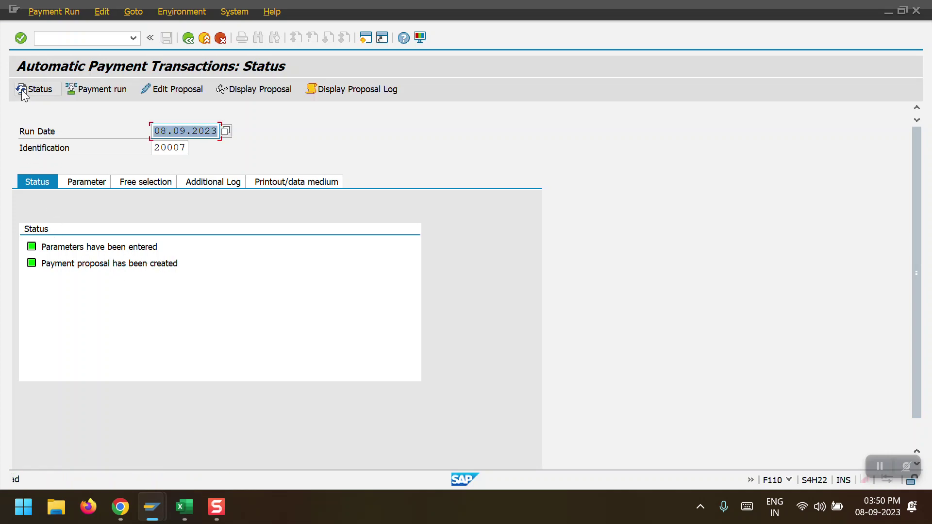
Display the new proposal, open the ABC Paints LTD exceptions and read the note of the item with reference TEST
click(260, 89)
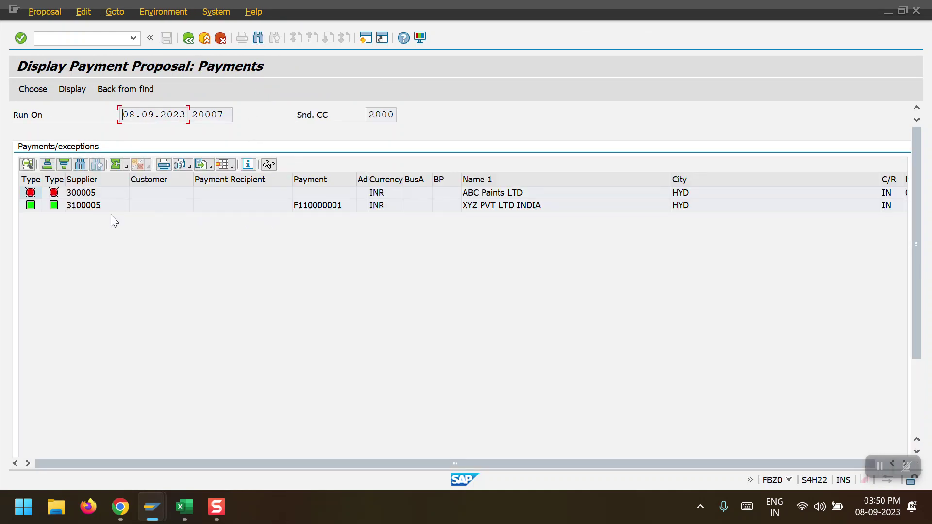
double_click(79, 193)
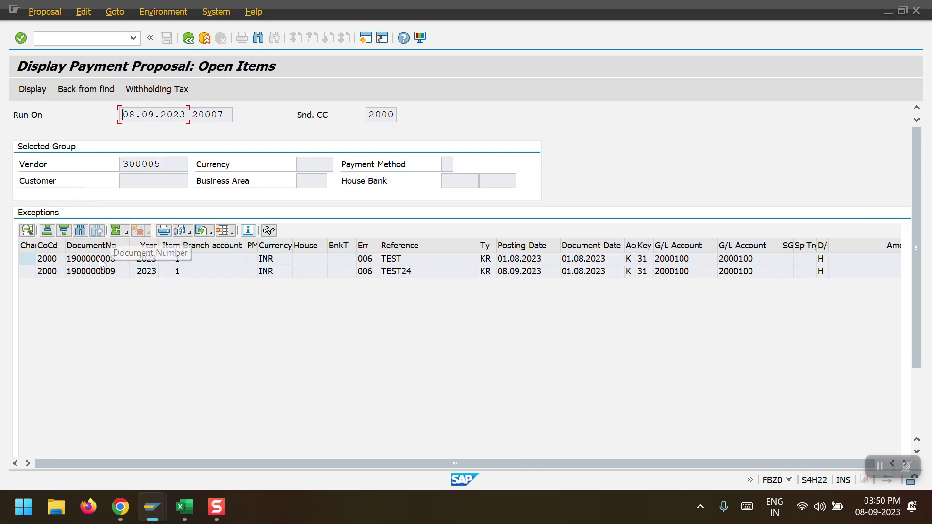
double_click(100, 260)
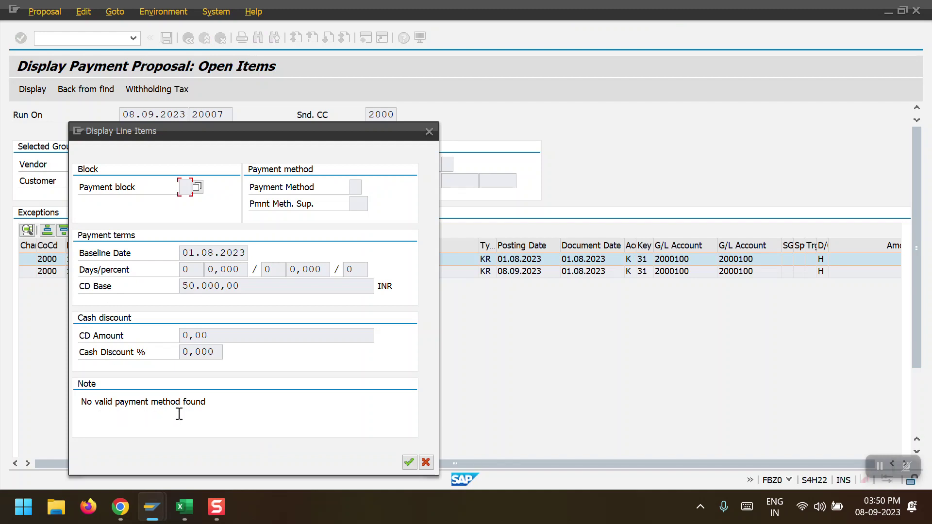
click(409, 463)
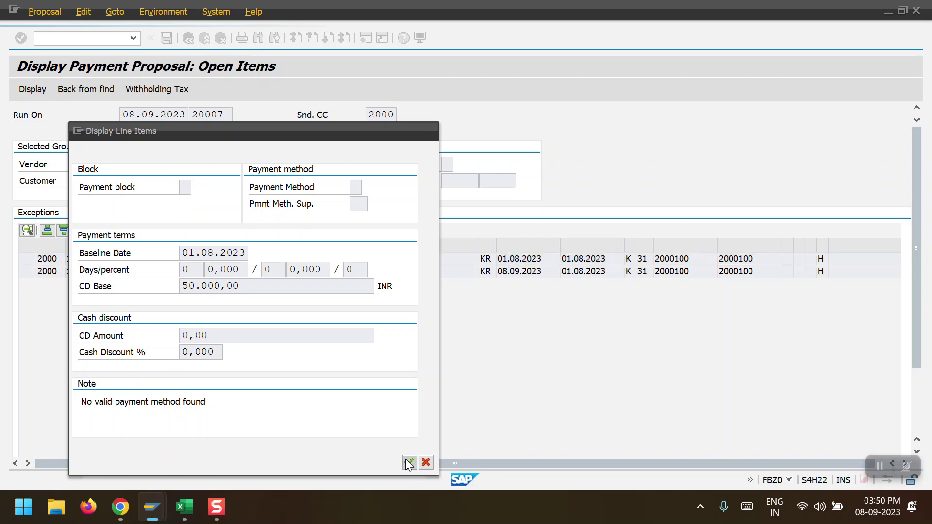
Set payment method T in the first ABC Paints LTD invoice of the vendor line item list and save the change
mouse_move(155, 507)
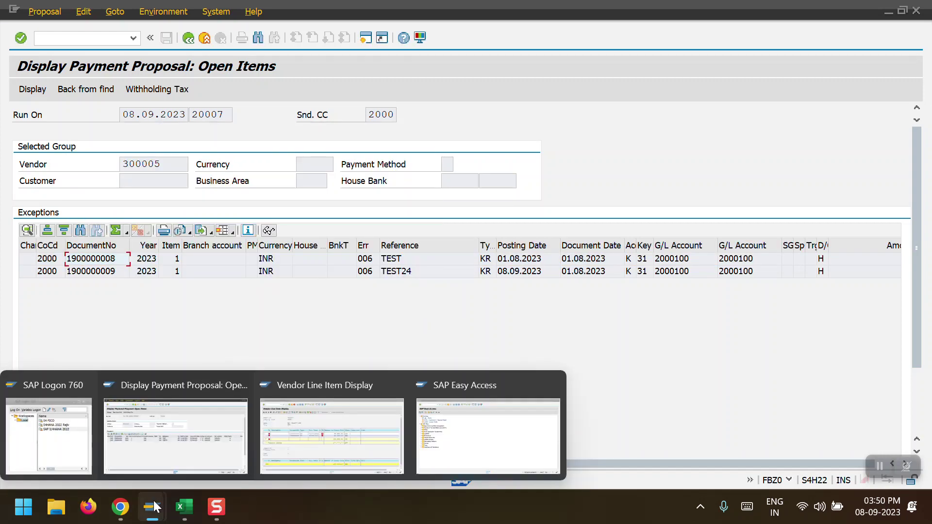
click(283, 449)
double_click(234, 229)
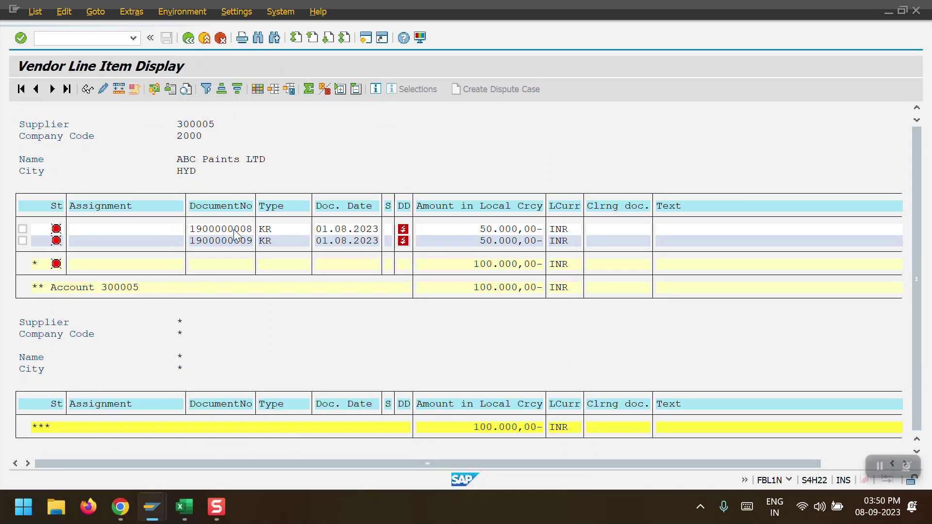
click(21, 90)
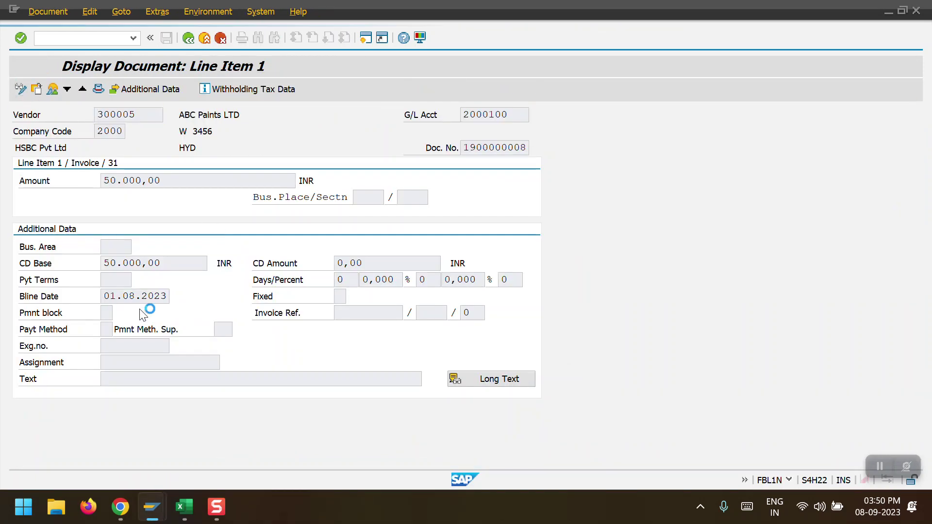
click(106, 330)
text(T)
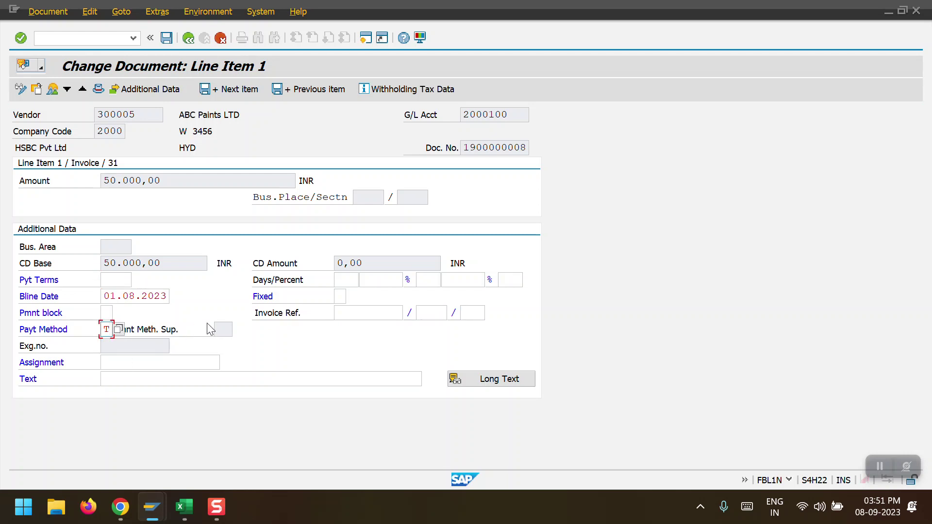
key(Return)
key(ctrl+s)
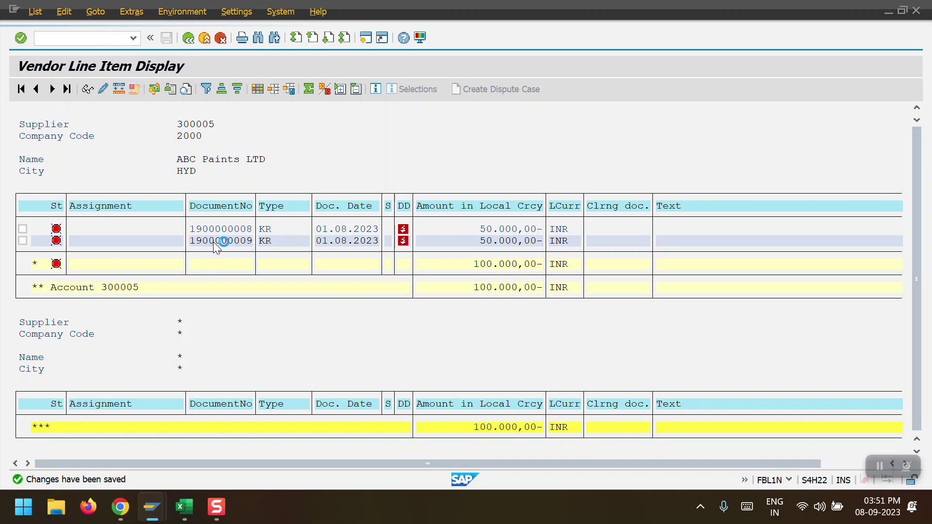
Set payment method T in the second ABC Paints LTD invoice, save it and regenerate the vendor line item list
double_click(214, 242)
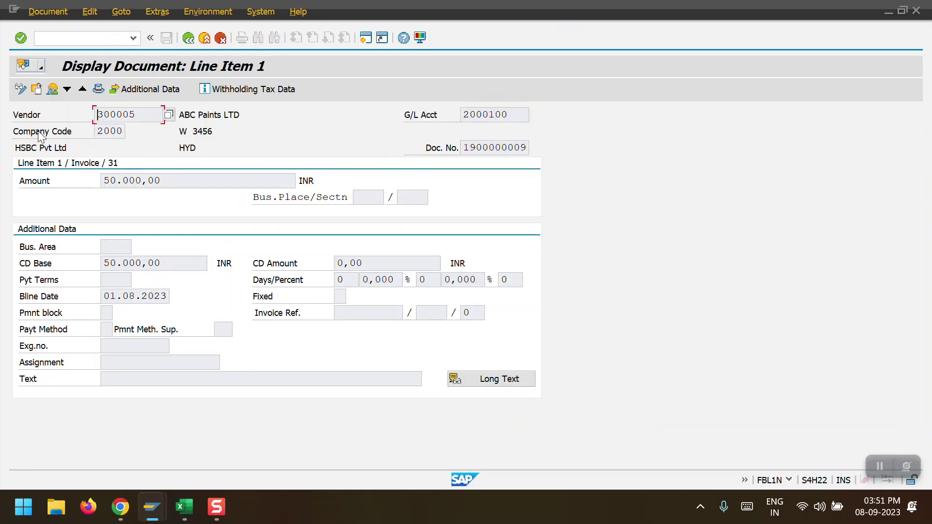
click(20, 89)
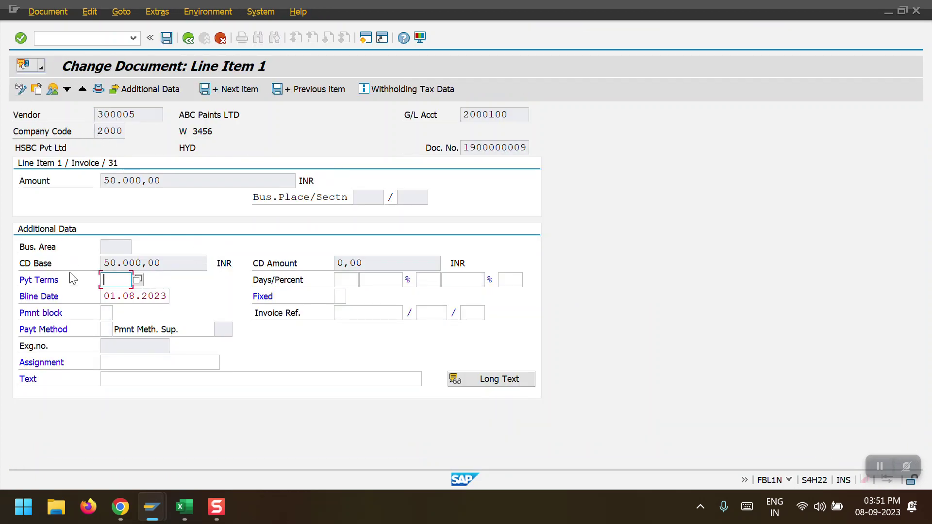
click(105, 329)
click(117, 343)
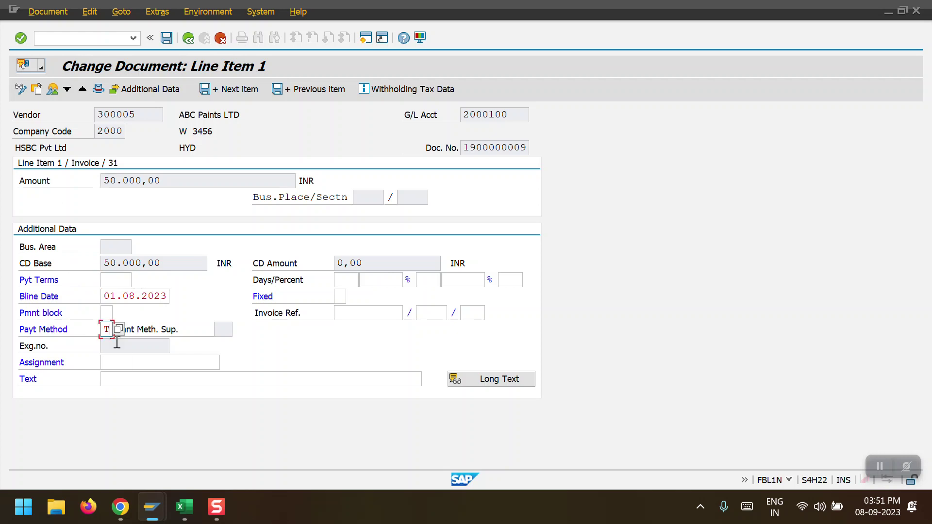
key(ctrl+s)
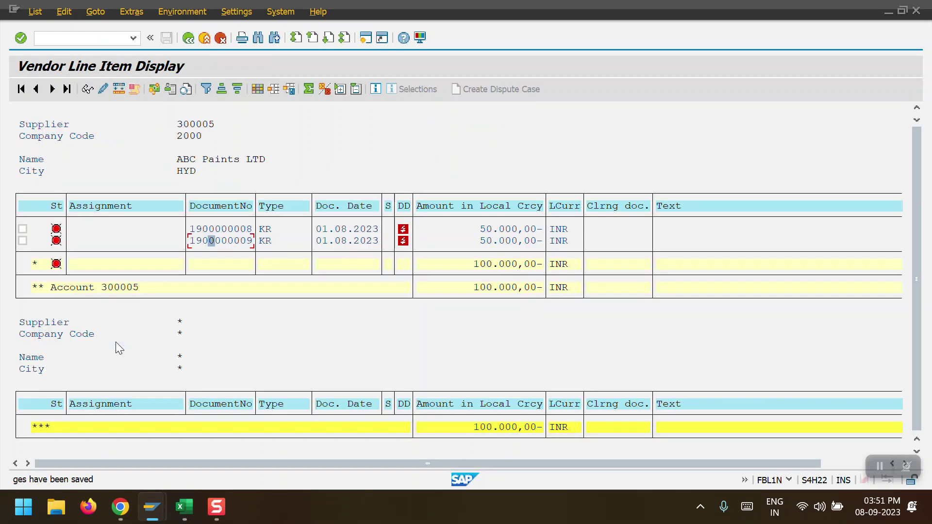
click(192, 39)
click(21, 90)
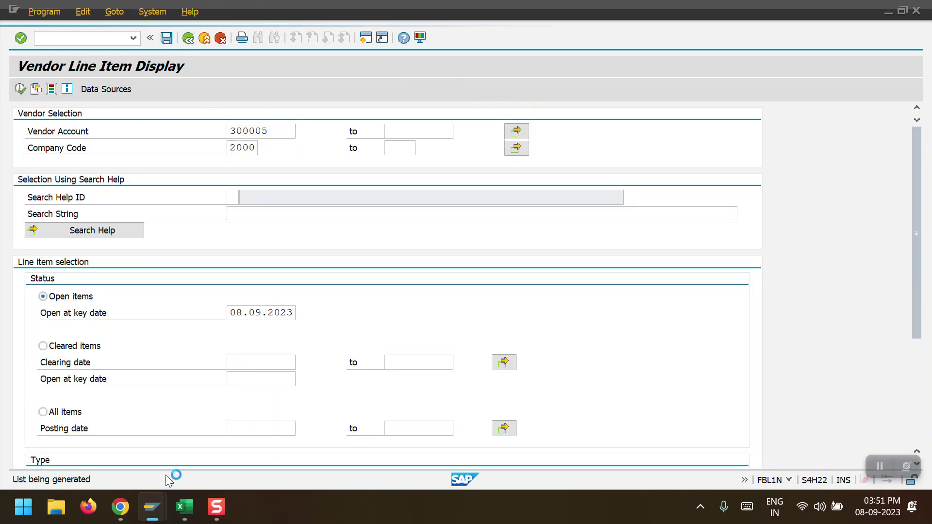
Return to the F110 status screen of run 20007 and delete the payment proposal created before the payment method change
mouse_move(156, 511)
click(175, 427)
click(188, 39)
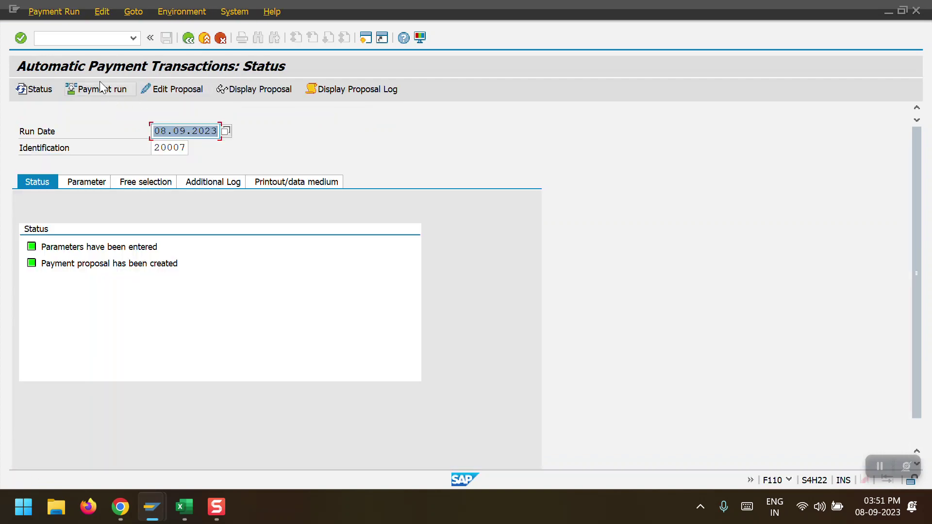
click(102, 12)
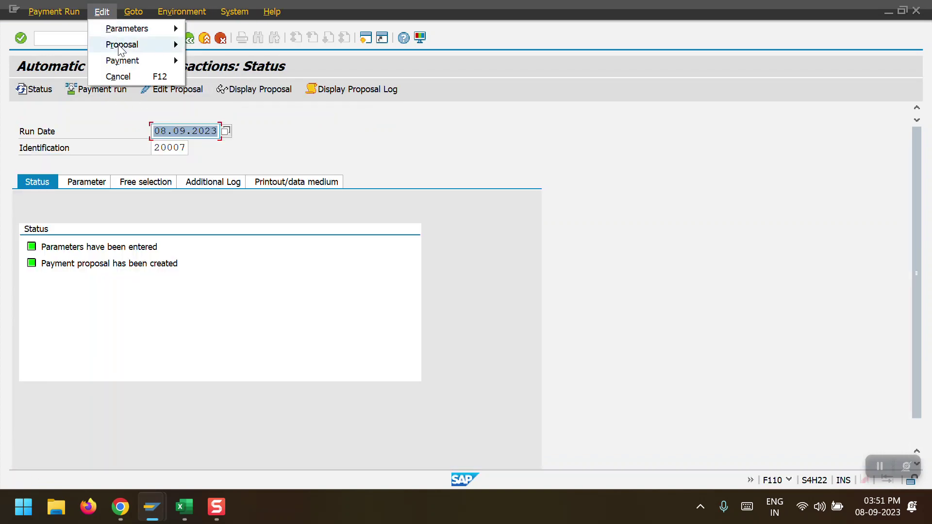
mouse_move(128, 45)
click(220, 93)
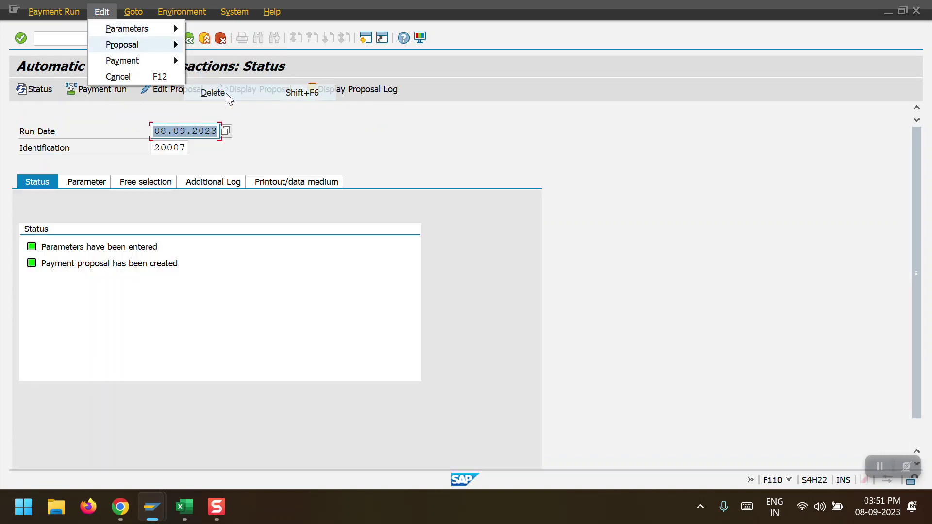
click(228, 270)
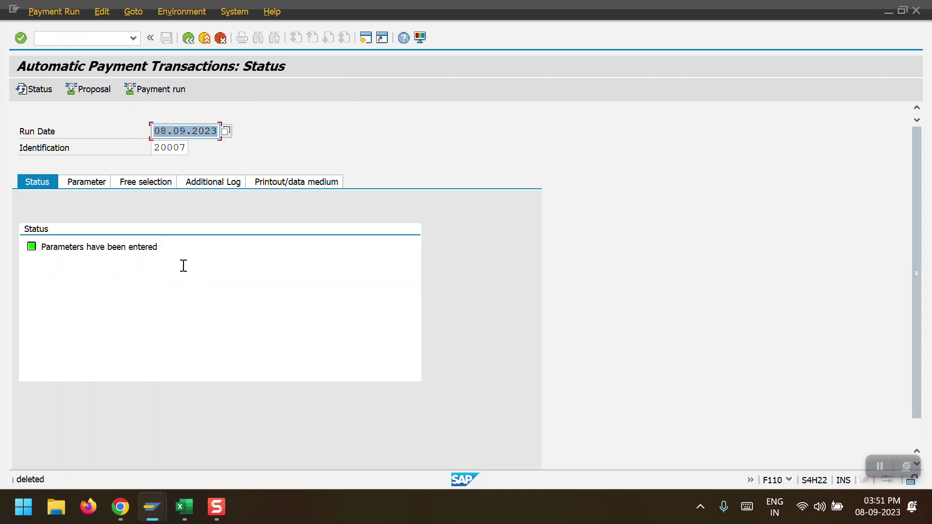
Schedule another payment proposal for run 20007 and refresh the run status
click(89, 88)
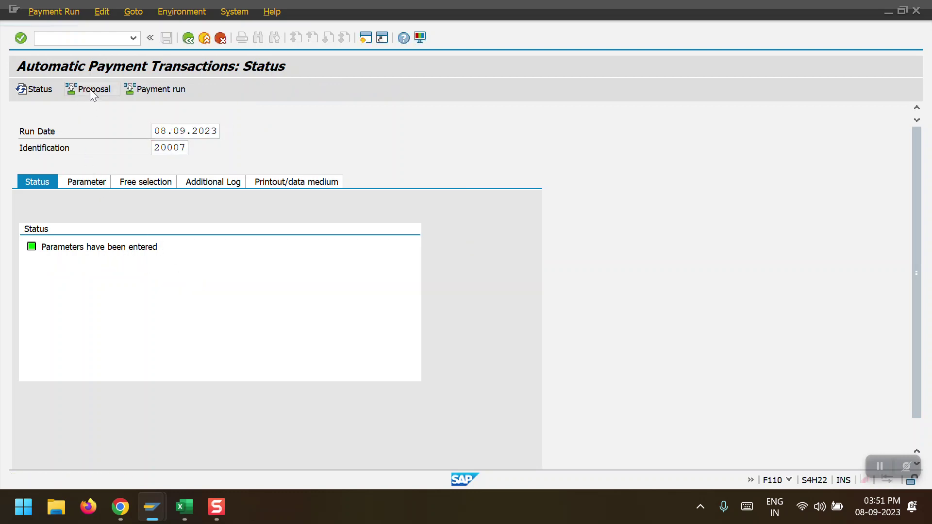
click(392, 364)
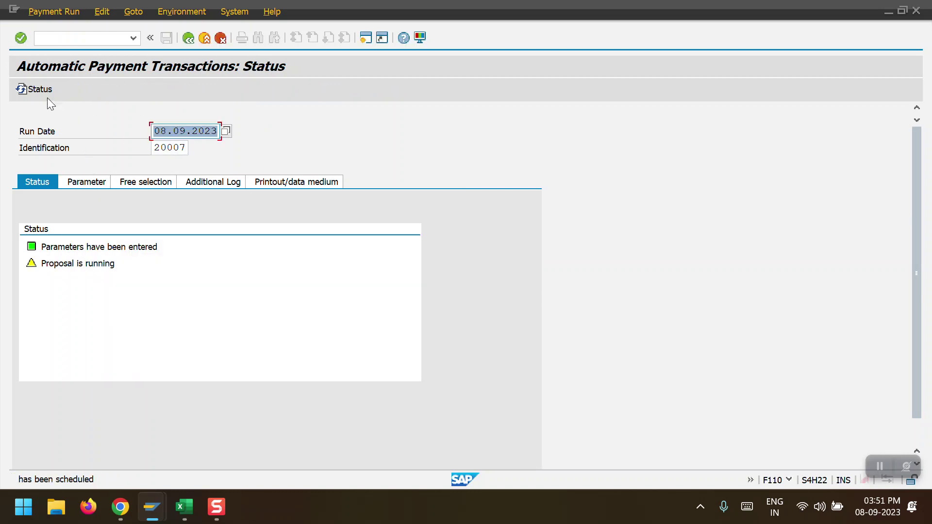
click(27, 89)
Display the rebuilt proposal and check the exception note on the ABC Paints LTD item with reference TEST
click(243, 90)
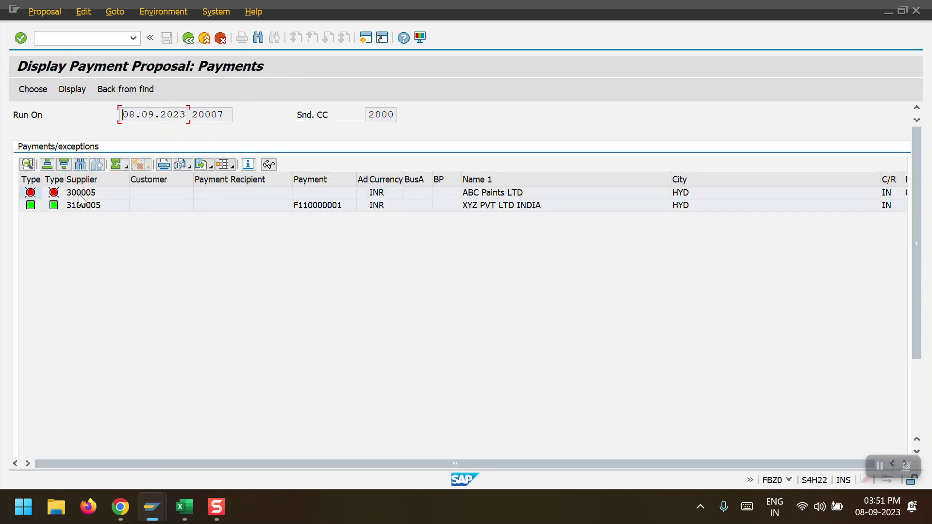
double_click(81, 195)
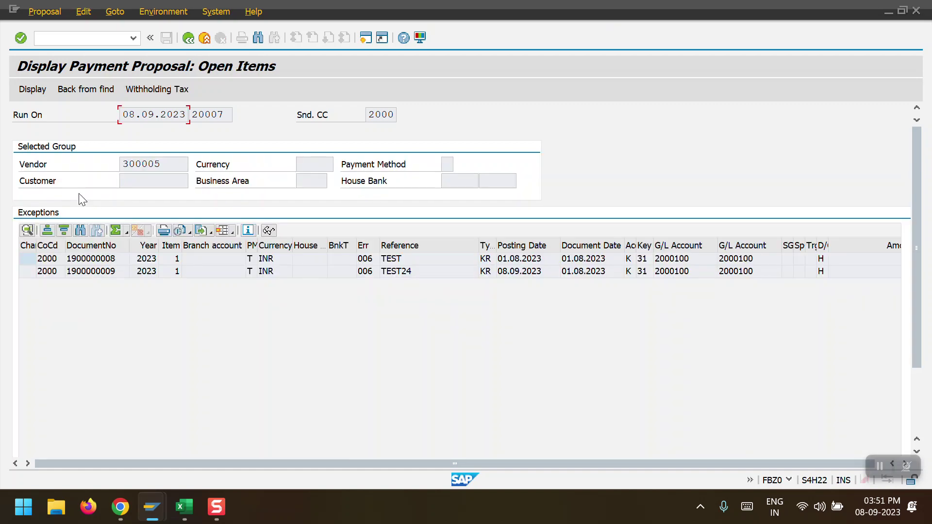
double_click(86, 261)
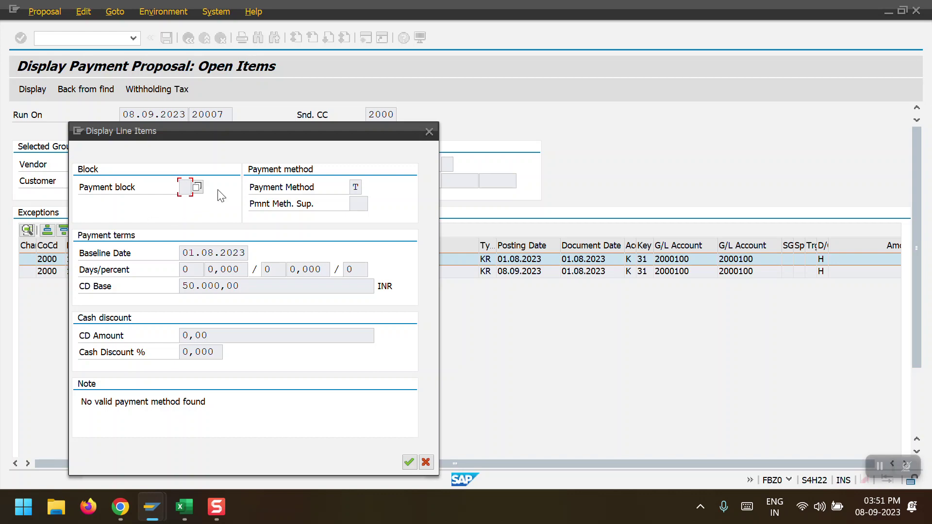
click(409, 462)
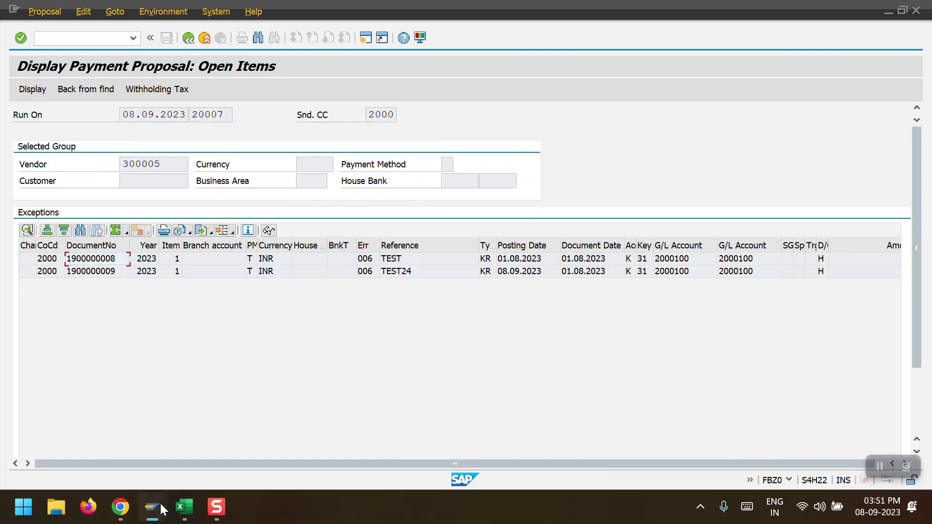
Start transaction BP in the free SAP session, find ABC Paints LTD by supplier number and open its record
mouse_move(152, 506)
click(410, 408)
text(BP)
key(Return)
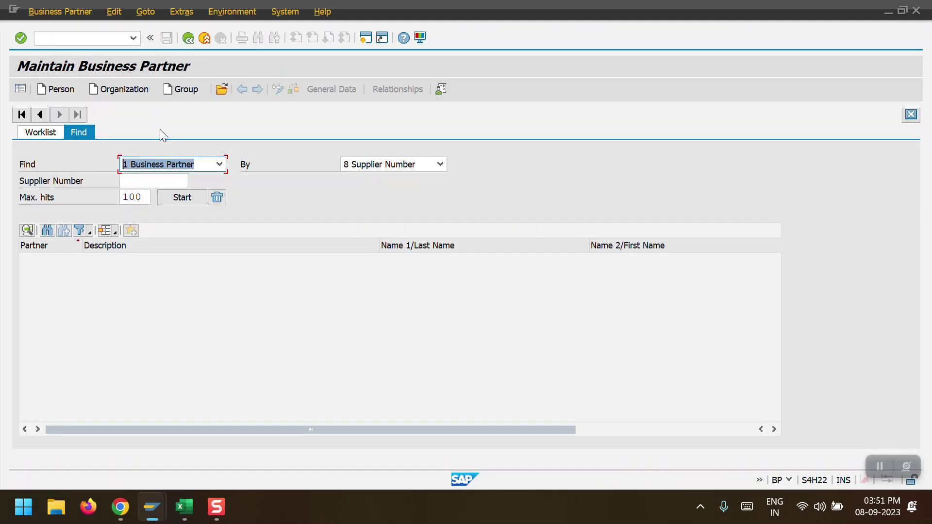
click(156, 184)
click(155, 194)
click(174, 198)
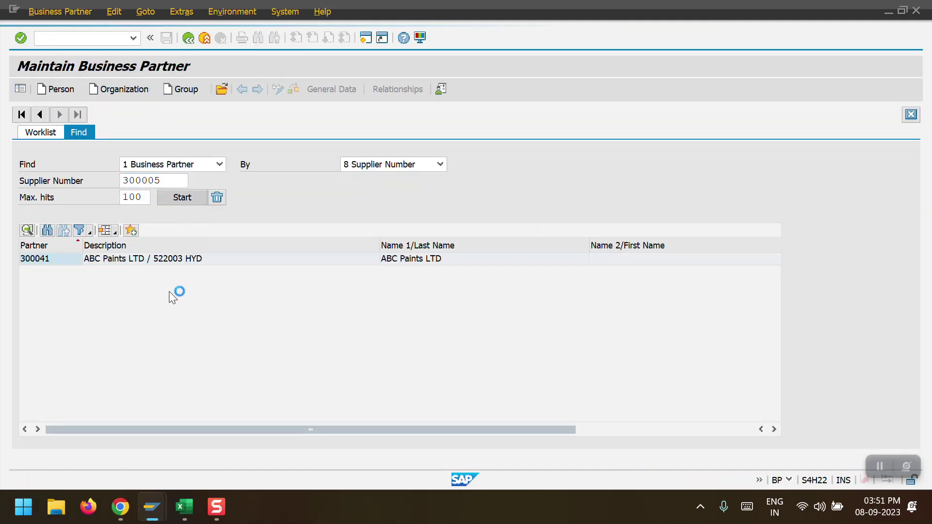
double_click(49, 263)
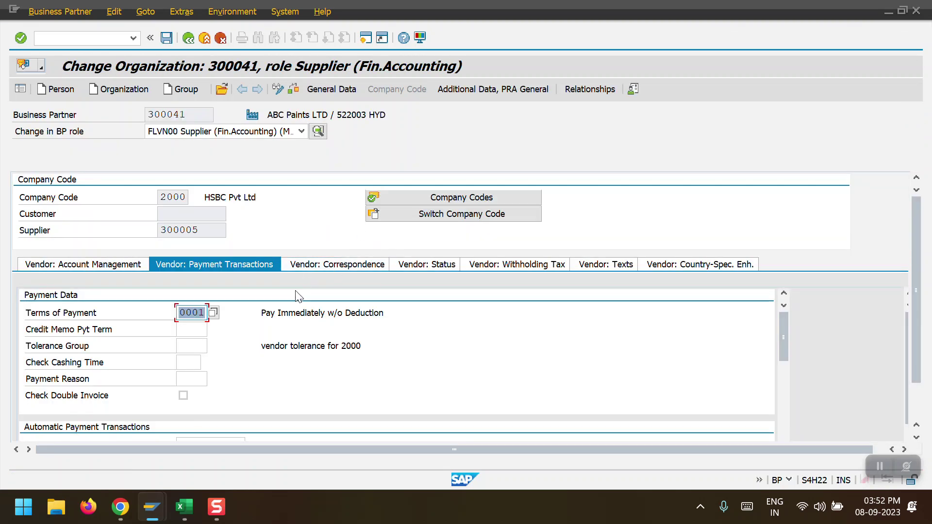
Set the house bank to AXIS in the supplier's automatic payment transactions for company code 2000
scroll(232, 350, down, 2)
click(190, 363)
click(220, 363)
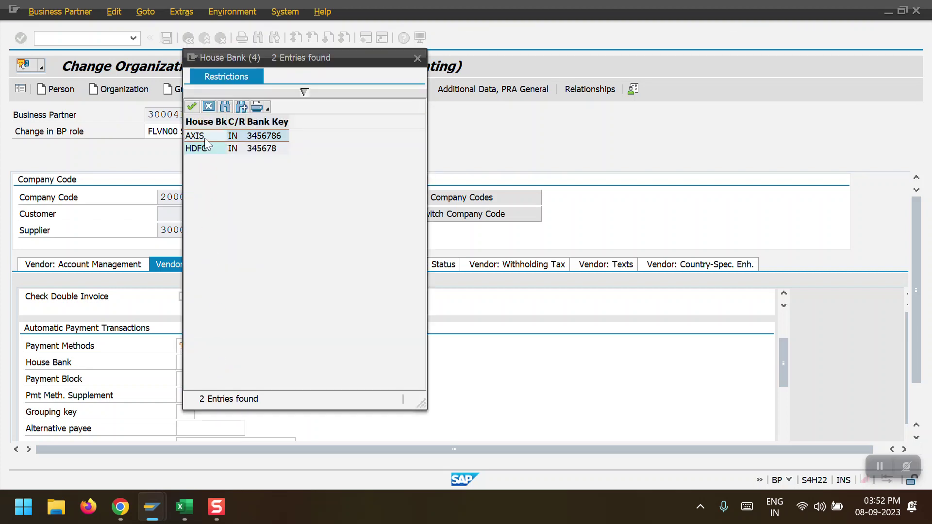
double_click(205, 136)
key(Return)
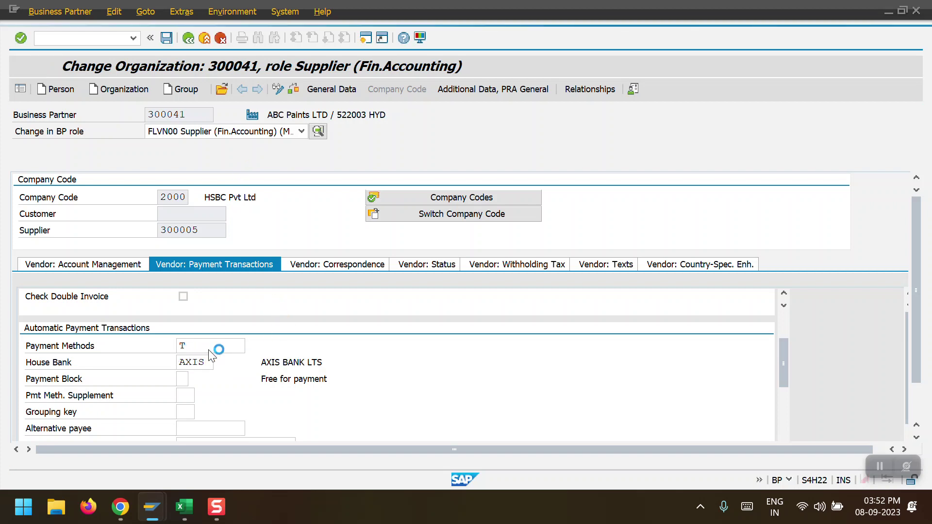
click(339, 265)
click(420, 272)
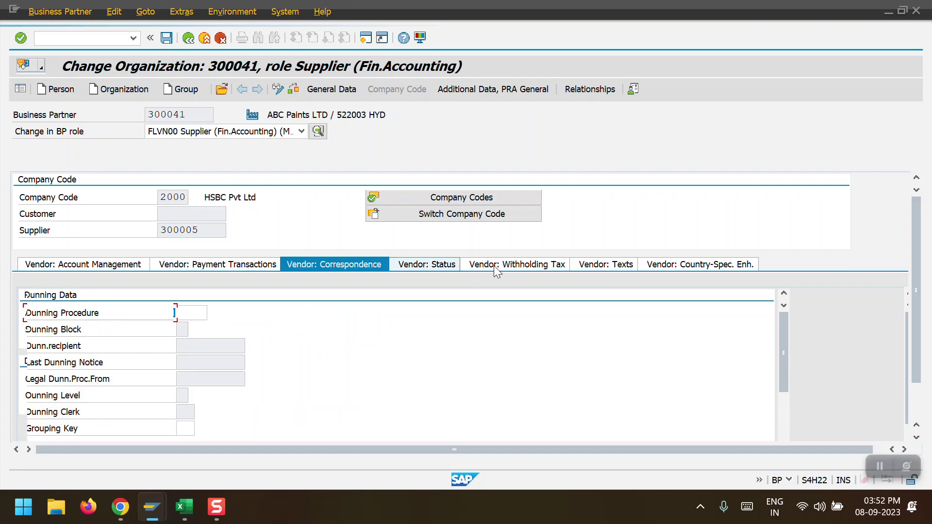
click(519, 268)
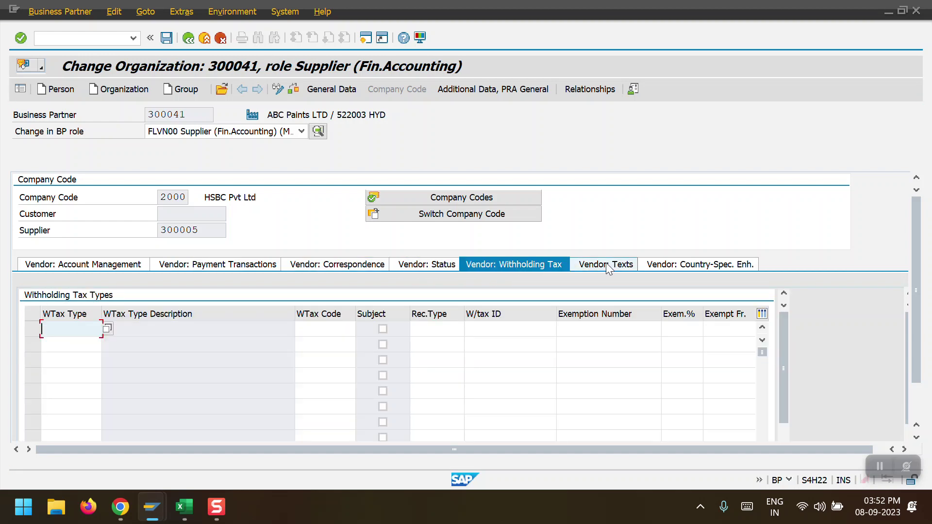
Add bank details with ID 0000, country IN, bank key 23456 and the bank account number to the supplier's general data, and save
click(331, 90)
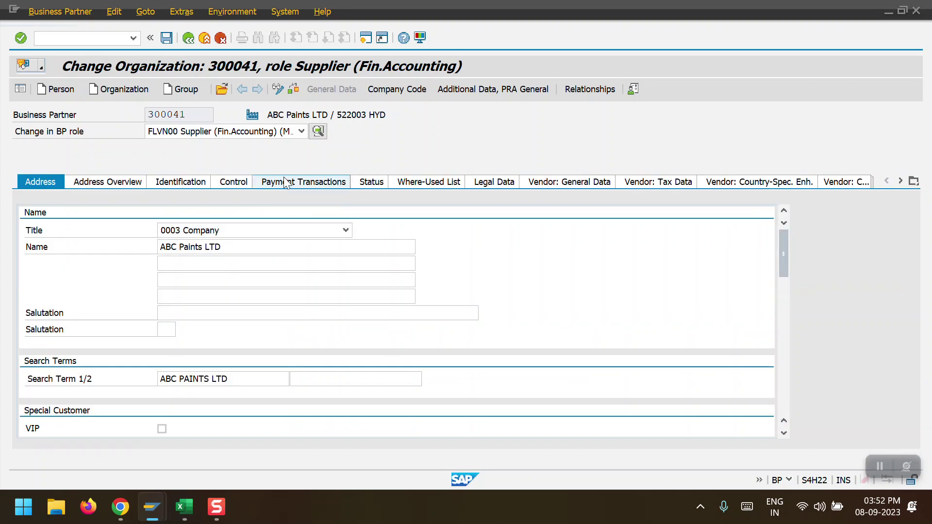
click(286, 184)
click(61, 245)
text(0000)
click(78, 245)
text(IN)
click(143, 245)
click(154, 259)
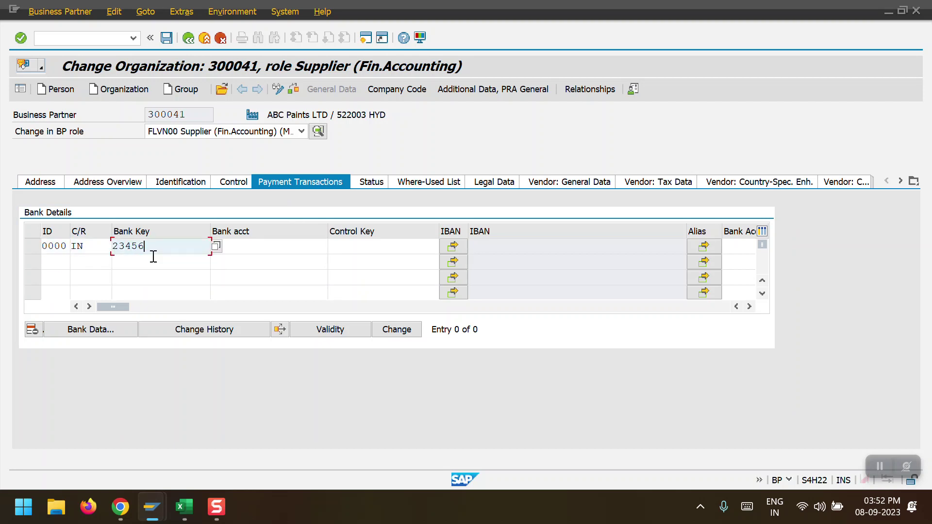
click(268, 242)
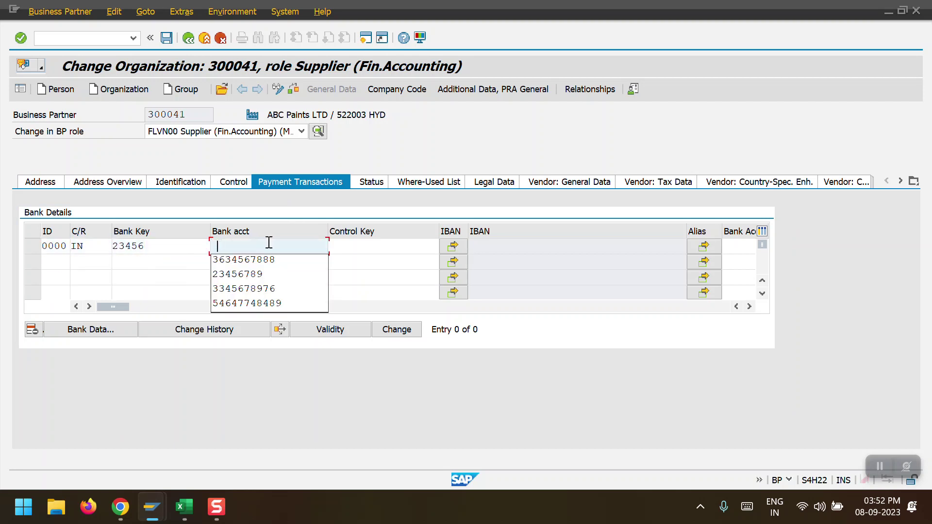
click(274, 274)
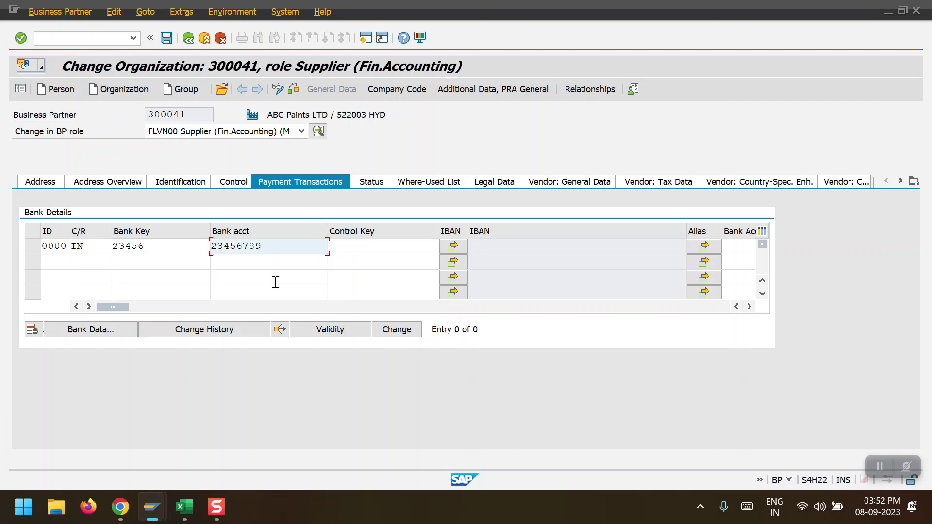
key(Return)
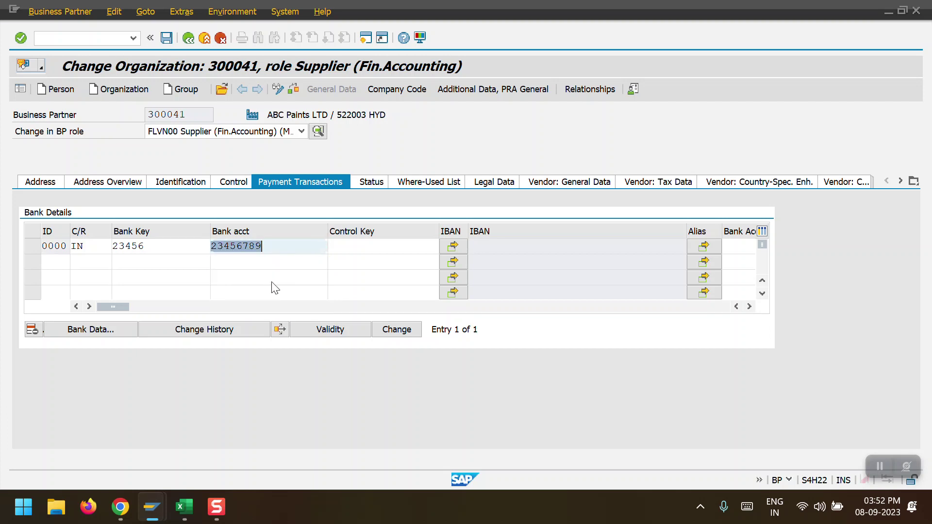
key(ctrl+s)
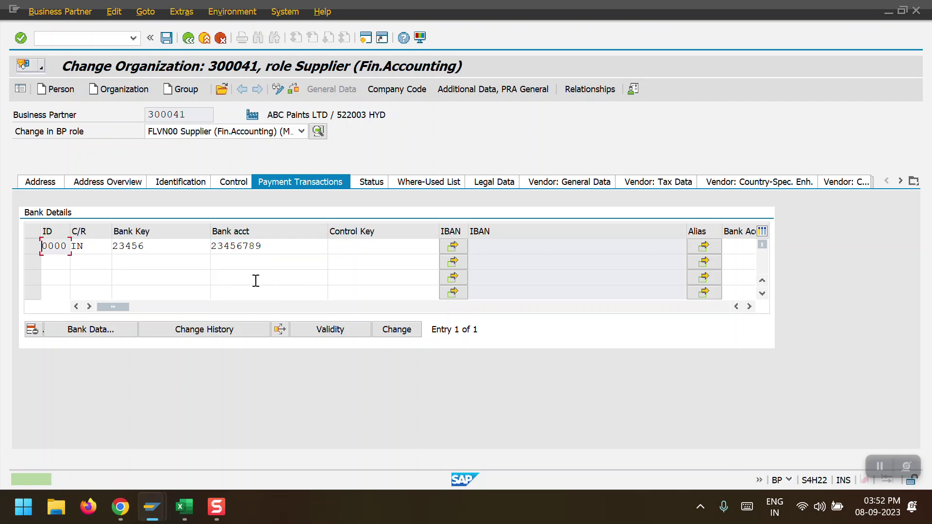
Leave the business partner record and return to the payment proposal's open items for ABC Paints LTD
click(188, 39)
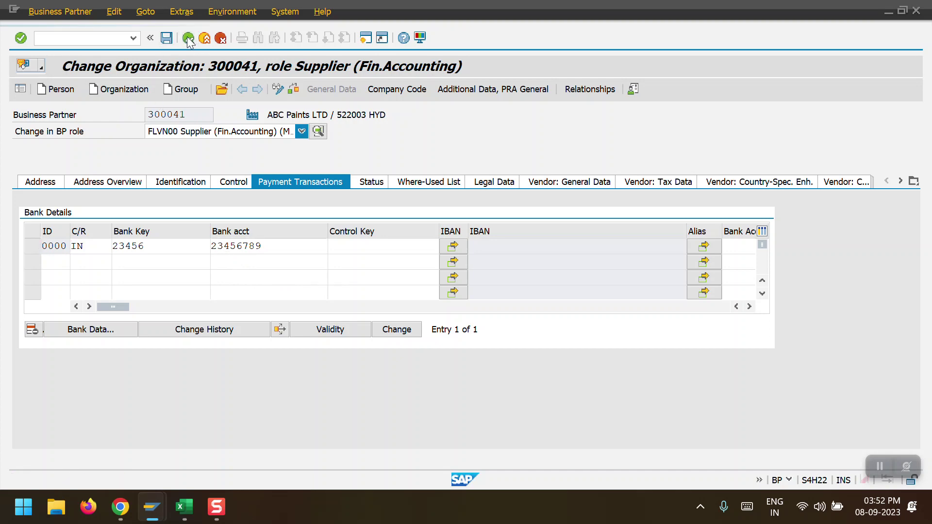
mouse_move(154, 505)
click(191, 436)
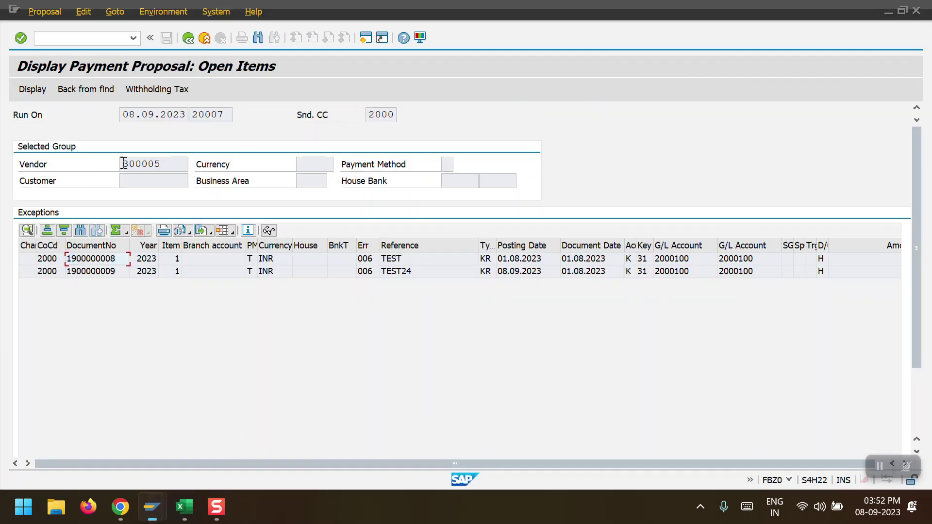
Reopen ABC Paints LTD's exceptions in the payment proposal and inspect the line item details of its second invoice
click(189, 38)
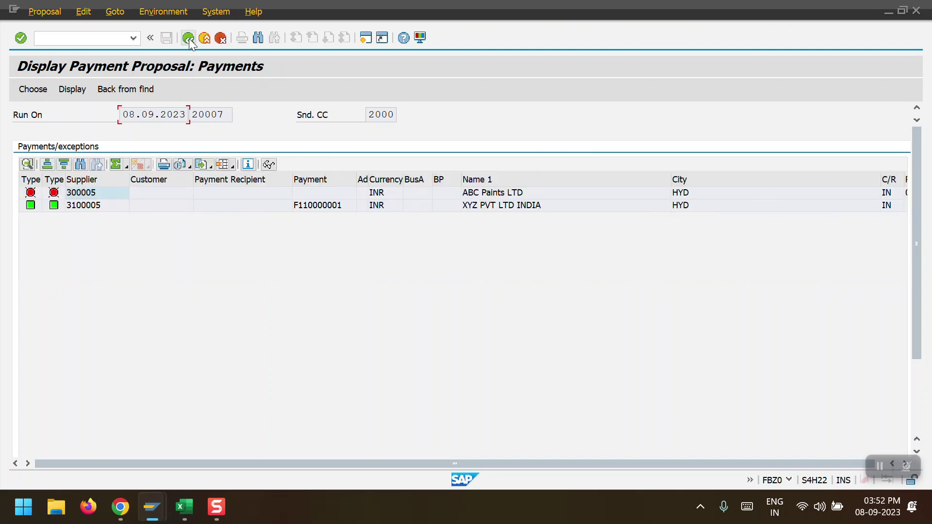
double_click(93, 193)
double_click(93, 273)
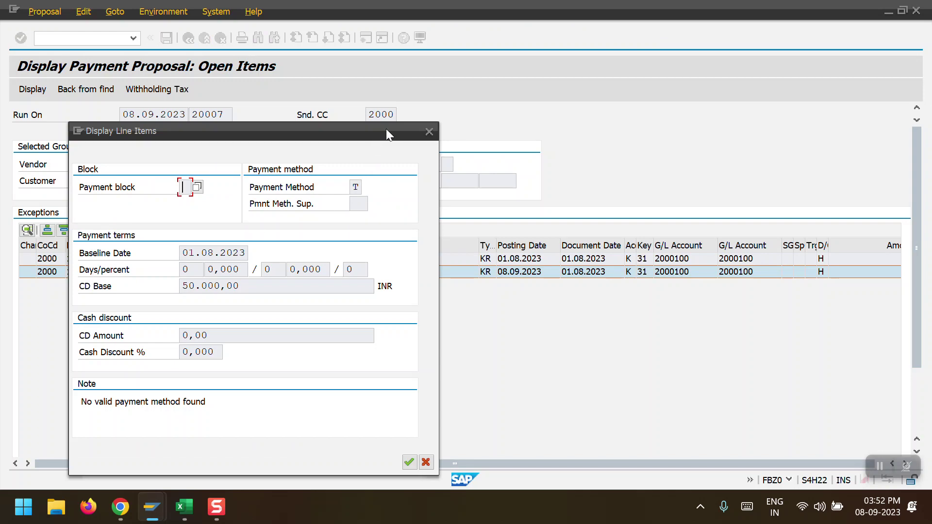
click(428, 131)
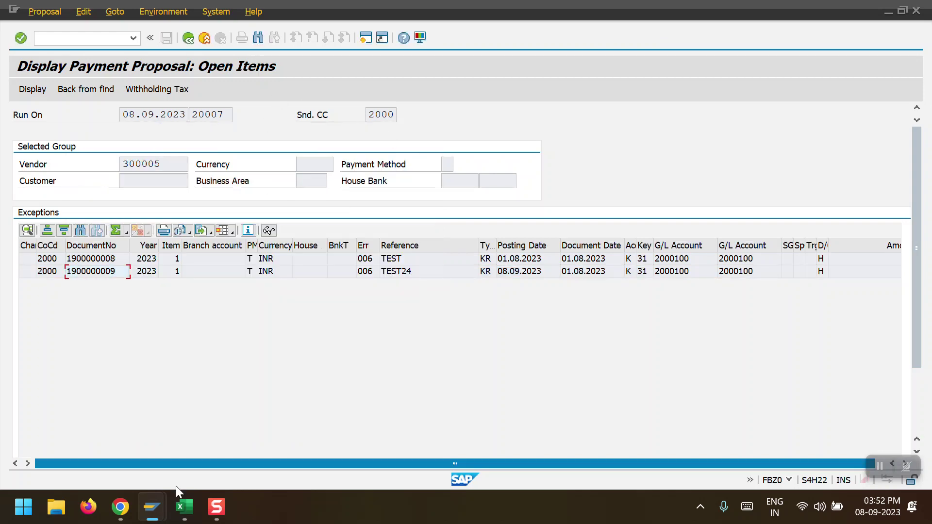
Switch to the vendor line item display and check the payment details of both open ABC Paints LTD invoices
mouse_move(151, 507)
click(309, 449)
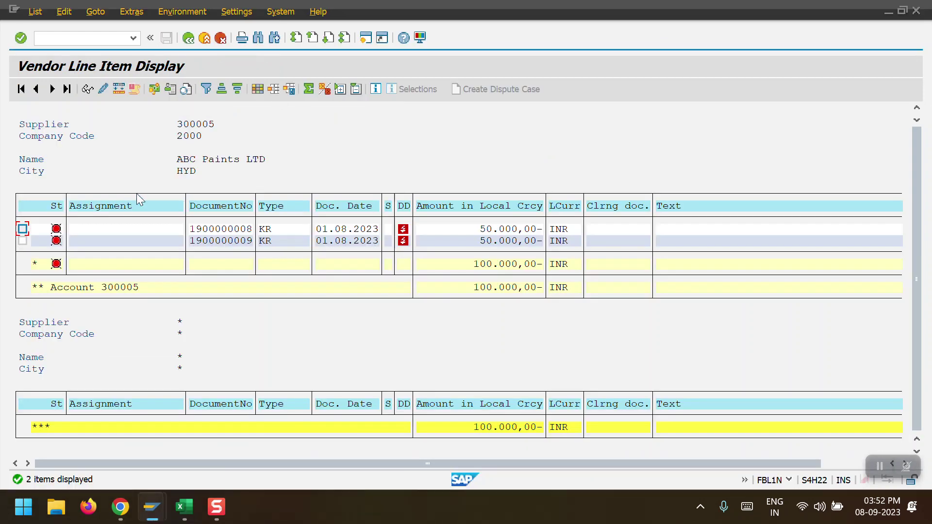
double_click(232, 228)
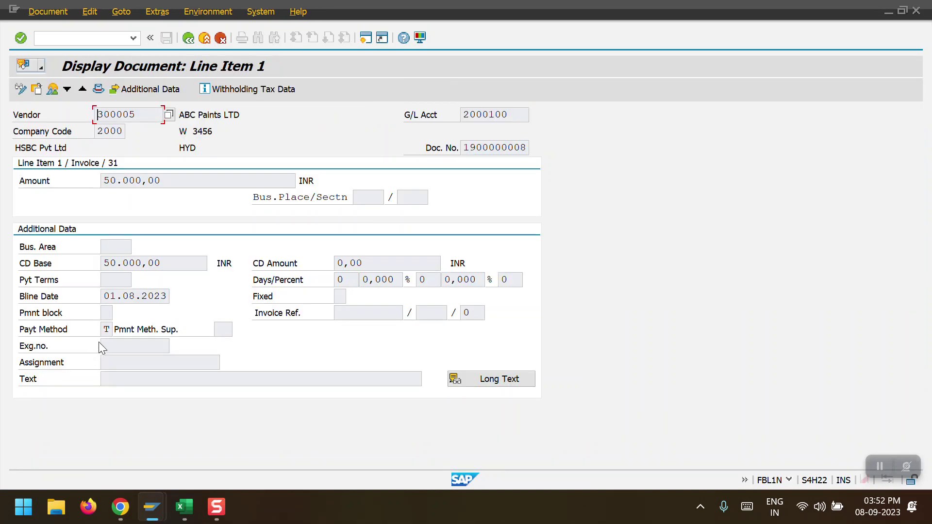
click(189, 39)
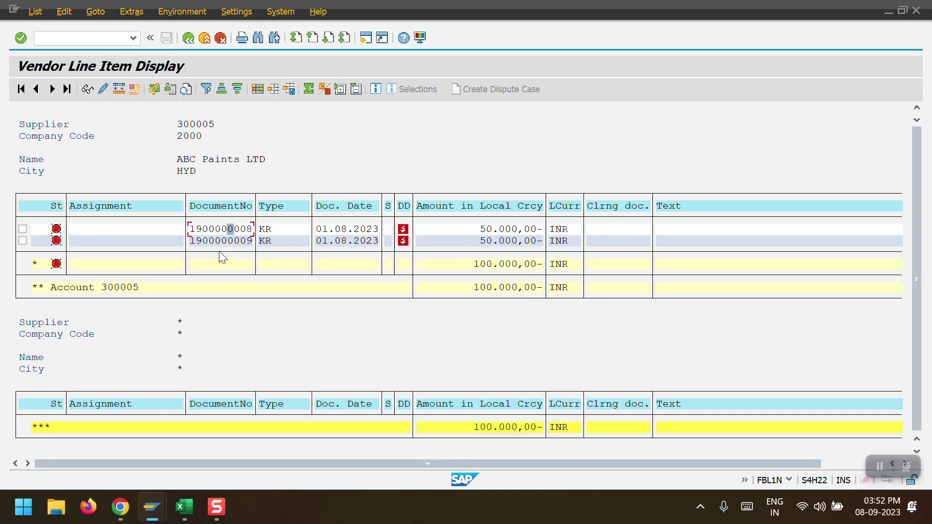
double_click(216, 244)
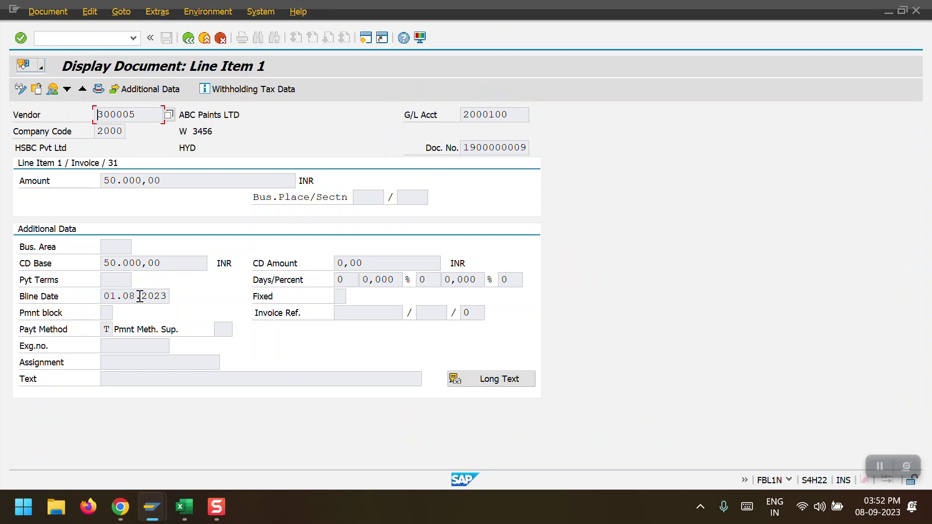
click(189, 39)
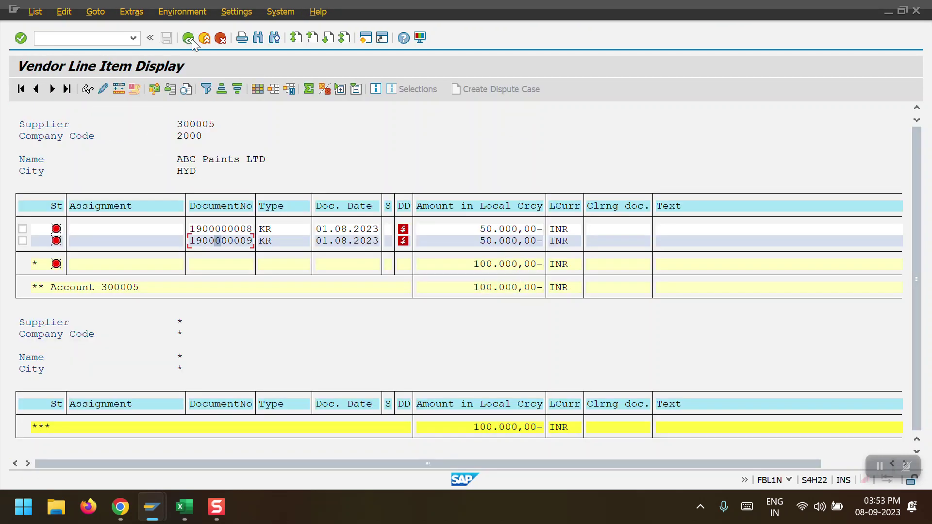
Return to the automatic payment status of run 20007 and delete its existing payment proposal
click(189, 38)
click(189, 39)
click(189, 39)
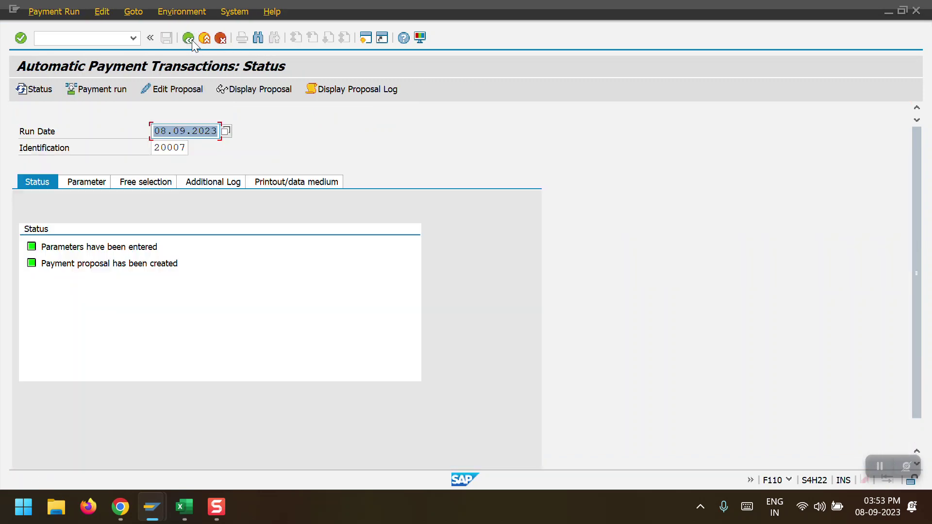
click(102, 12)
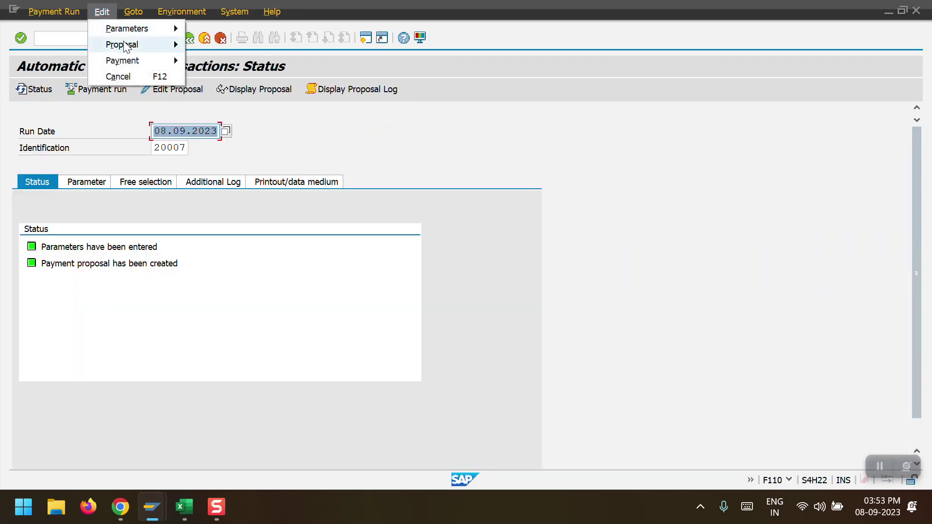
mouse_move(125, 46)
click(236, 92)
click(241, 269)
Create a new payment proposal for run 20007 with immediate start and review its payments for both suppliers
click(88, 89)
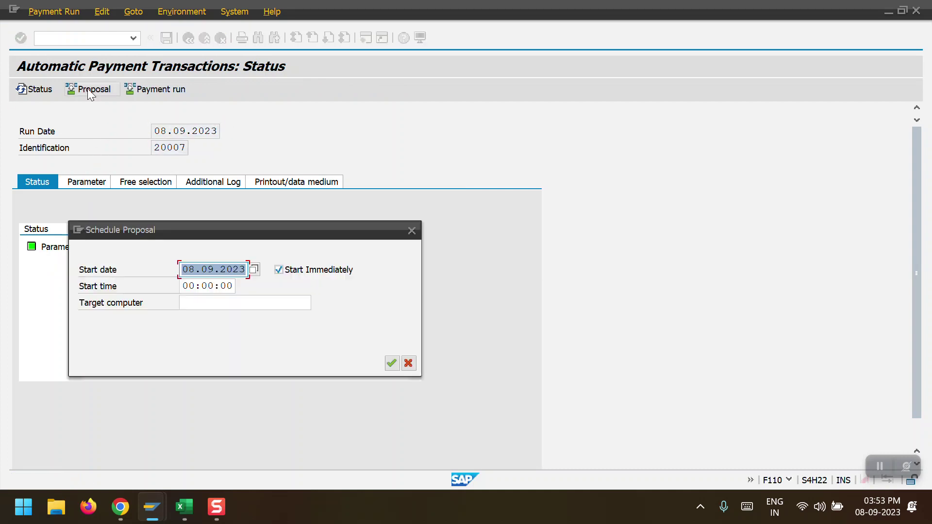
click(391, 363)
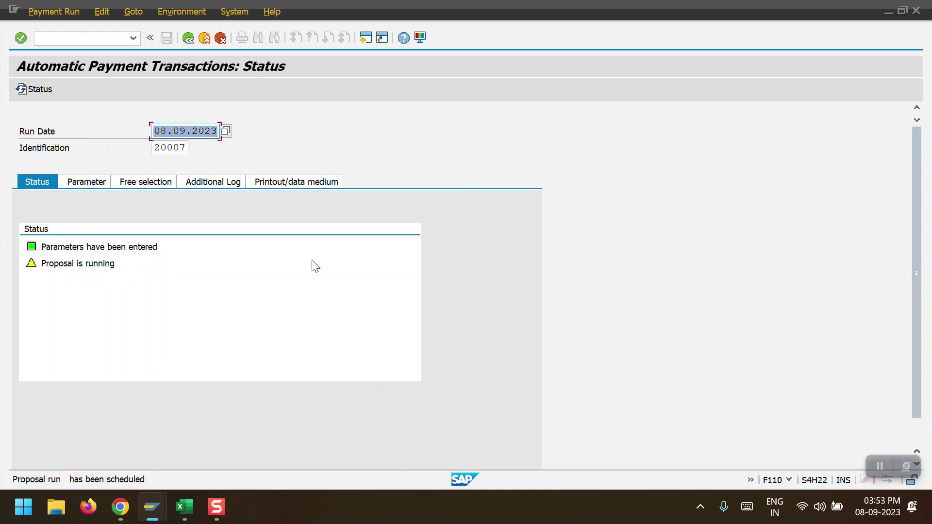
click(28, 86)
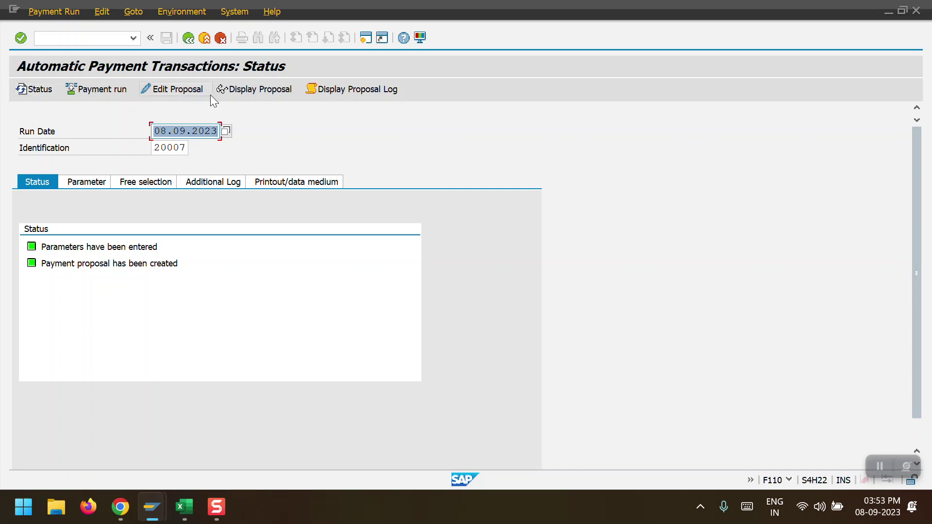
click(249, 91)
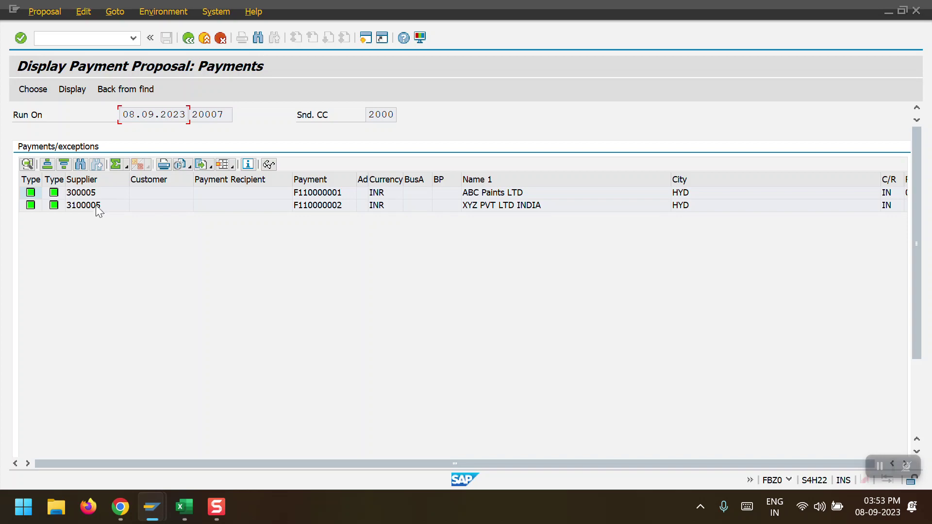
click(188, 38)
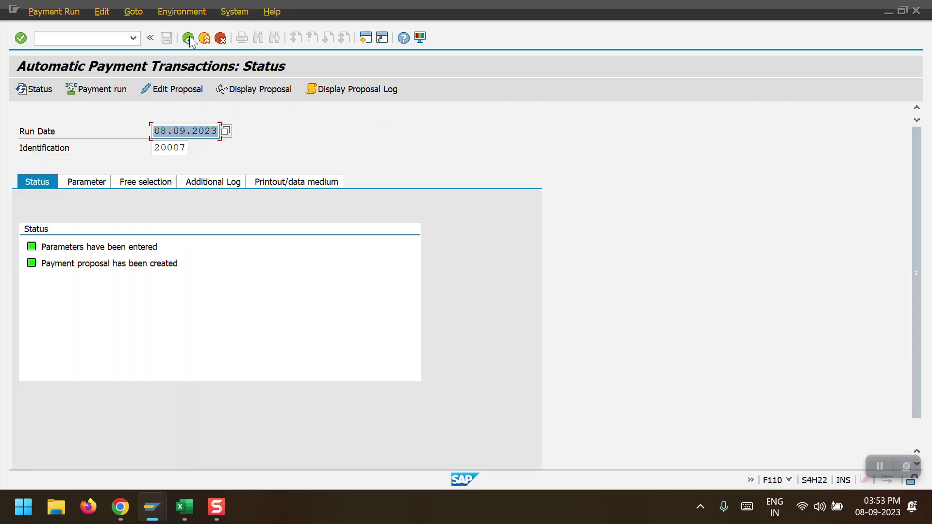
Schedule the payment run for 20007 to start immediately and refresh its status to check the posting orders
click(100, 92)
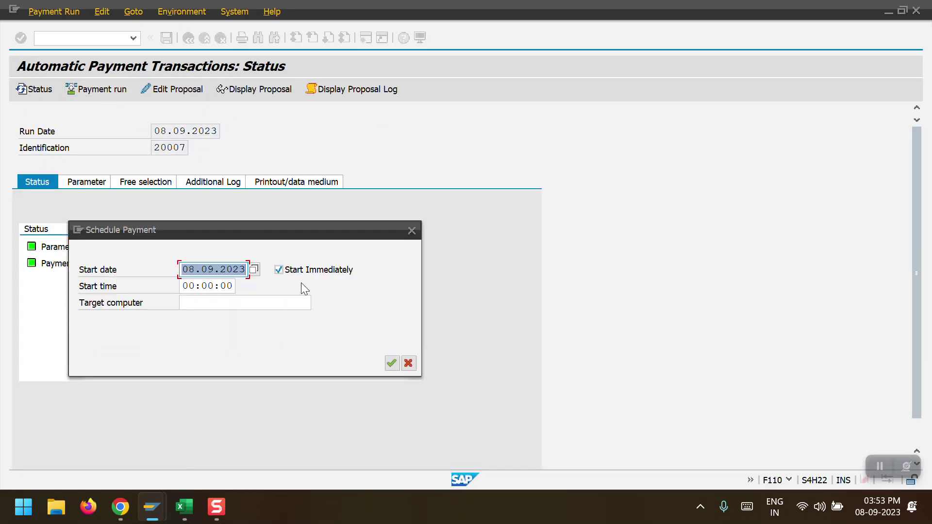
click(391, 364)
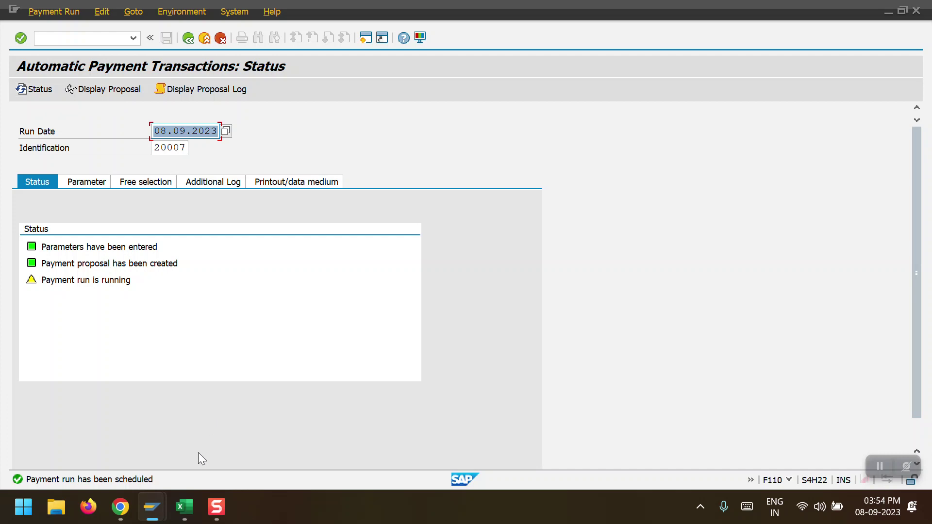
mouse_move(152, 507)
click(310, 441)
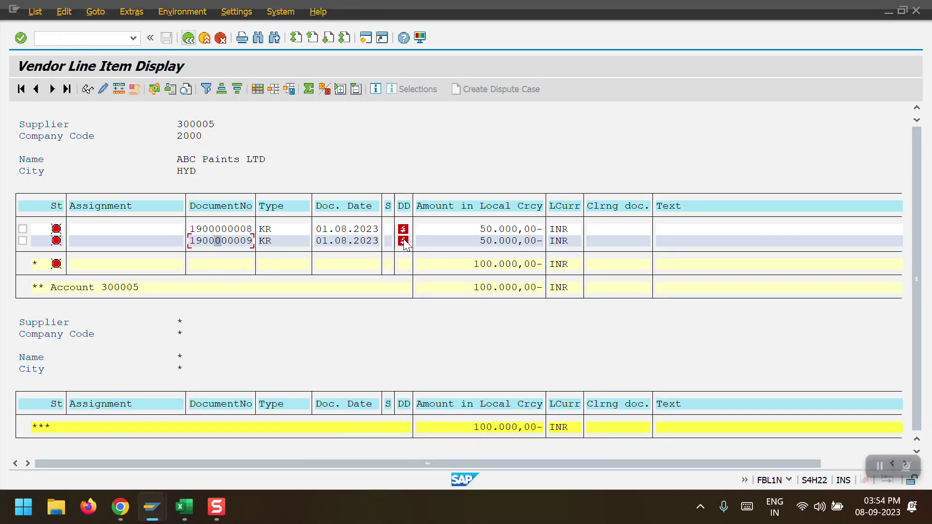
mouse_move(152, 506)
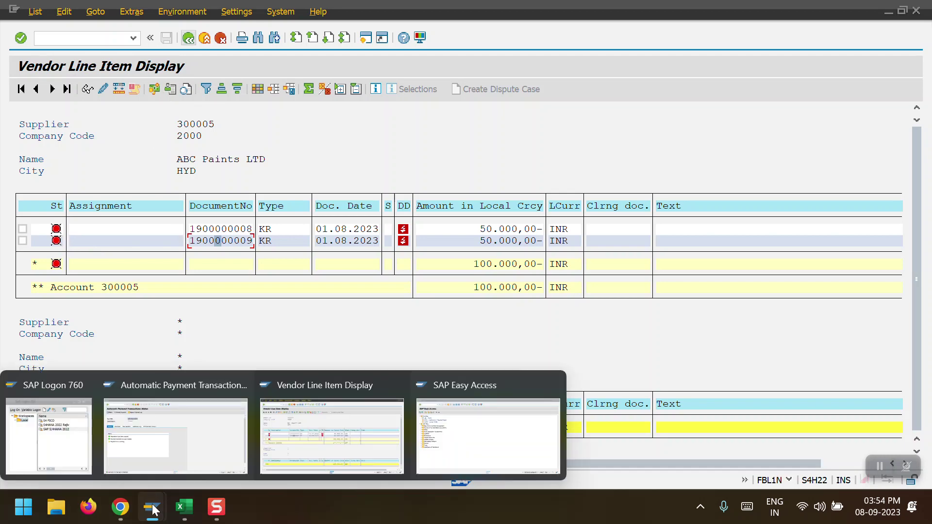
click(151, 468)
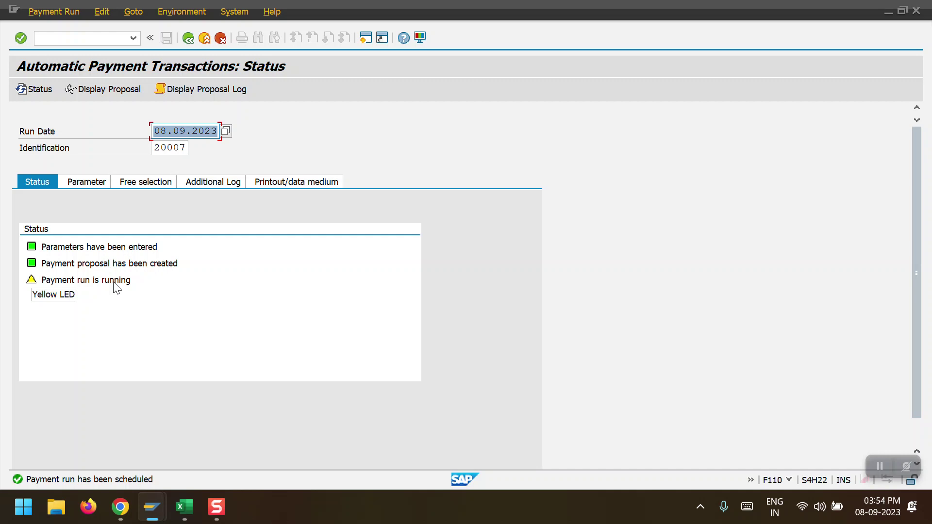
click(28, 89)
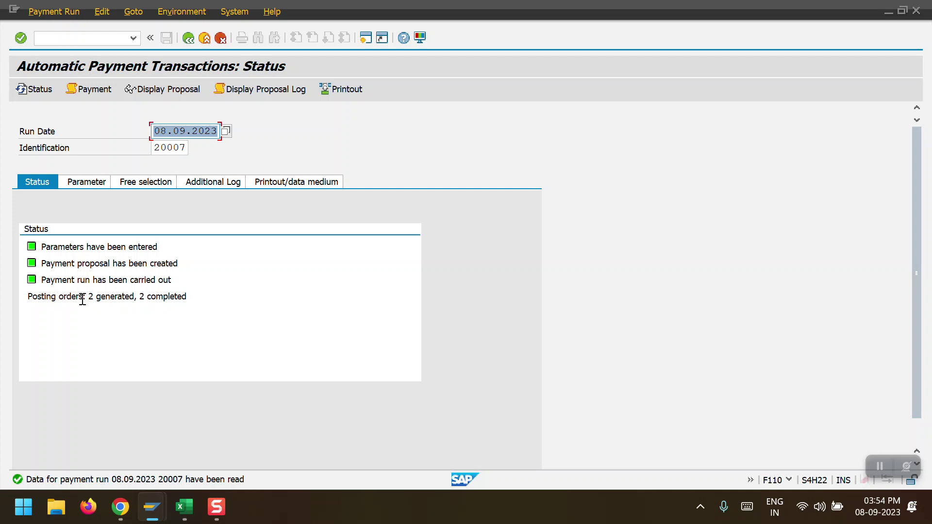
drag(88, 296, 189, 299)
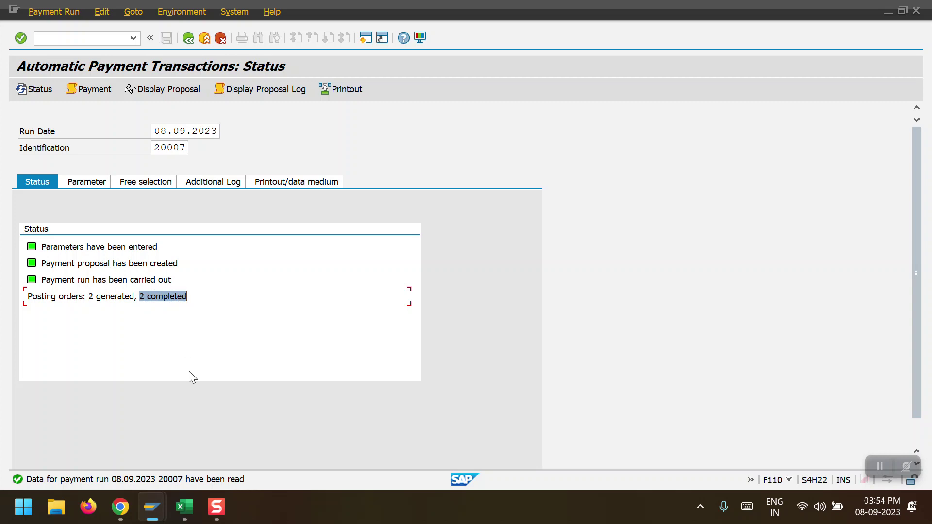
Refresh ABC Paints LTD's open items in the vendor line item display, and list all its items in company code 2000
mouse_move(160, 512)
click(302, 427)
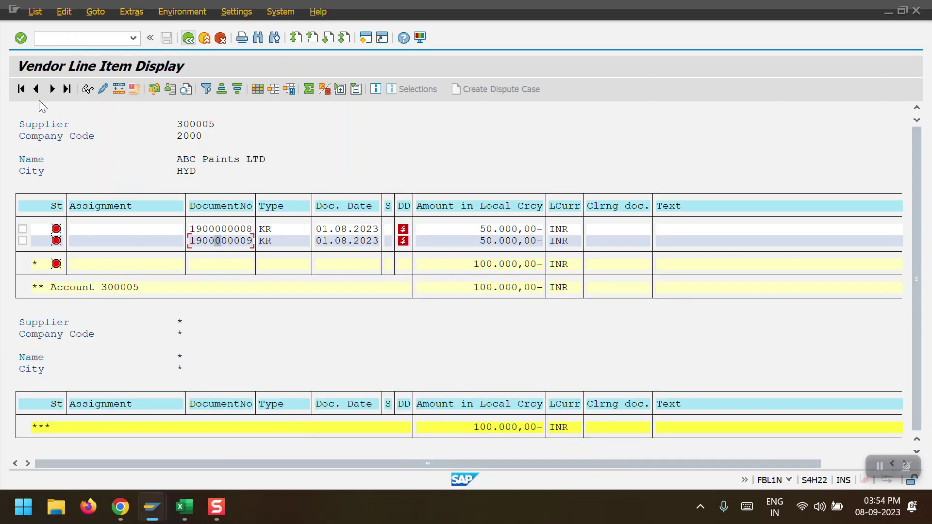
click(33, 18)
click(54, 42)
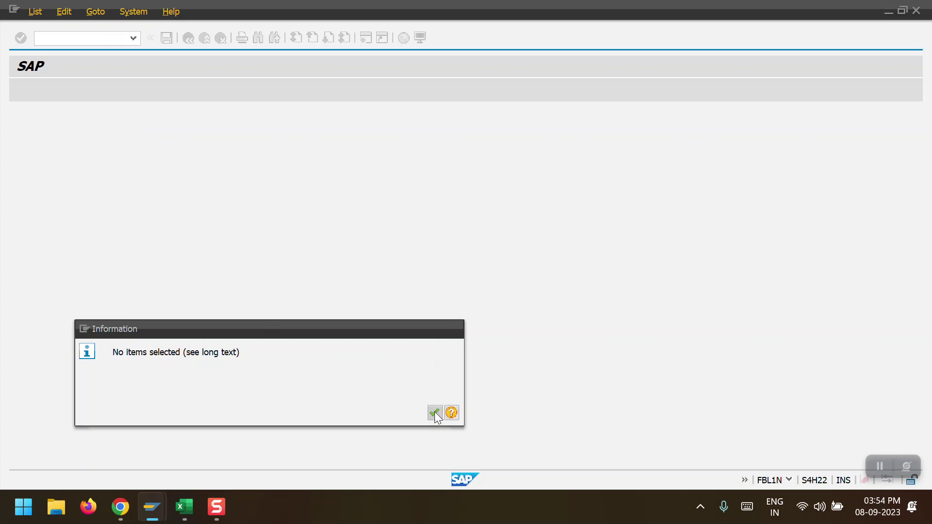
click(434, 412)
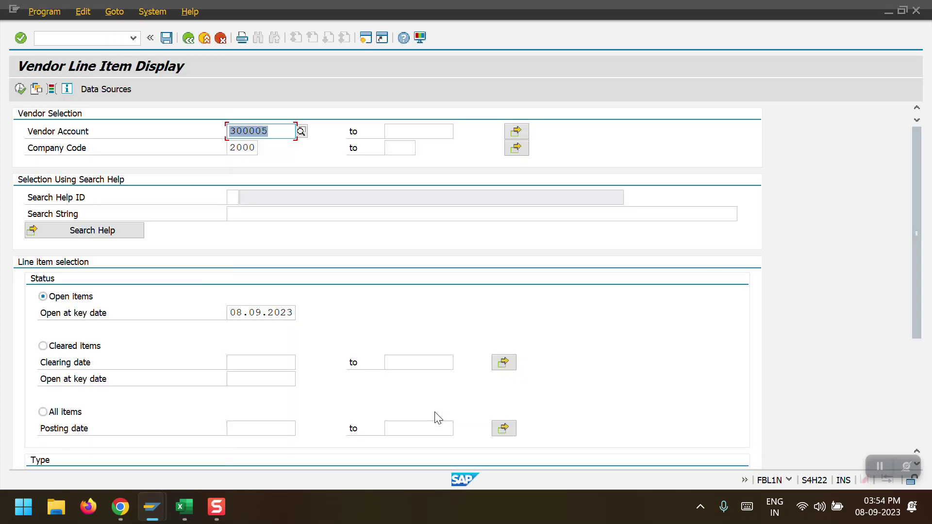
click(72, 415)
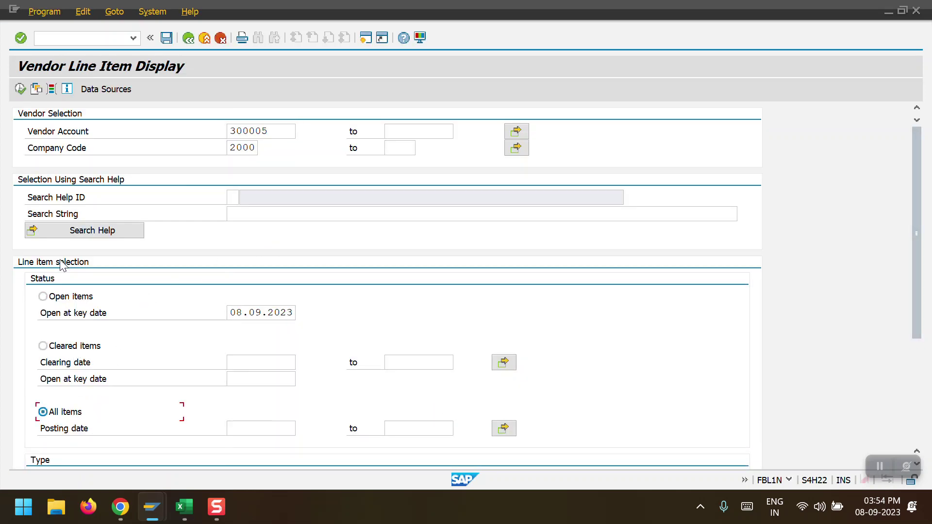
click(20, 88)
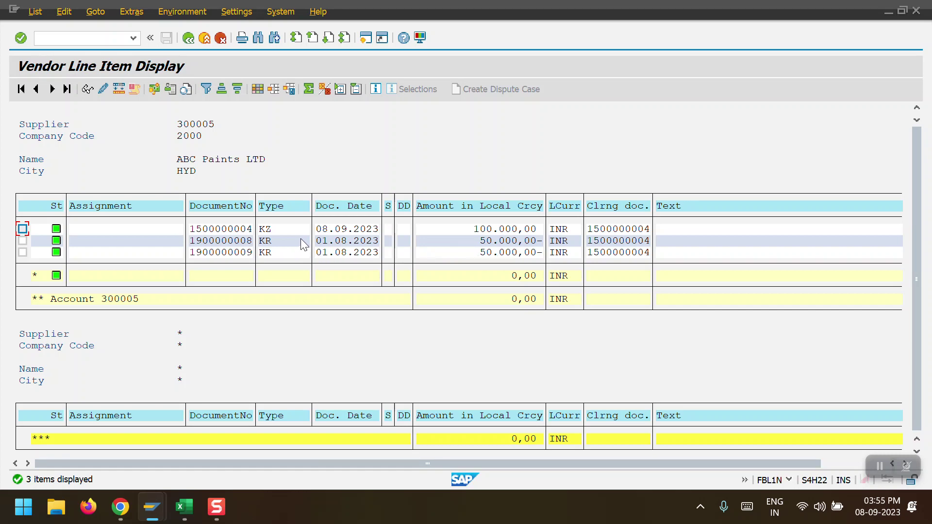
Check XYZ PVT LTD INDIA's open items in company code 2000 at key date 08.09.2023, selecting it by vendor account number
click(188, 41)
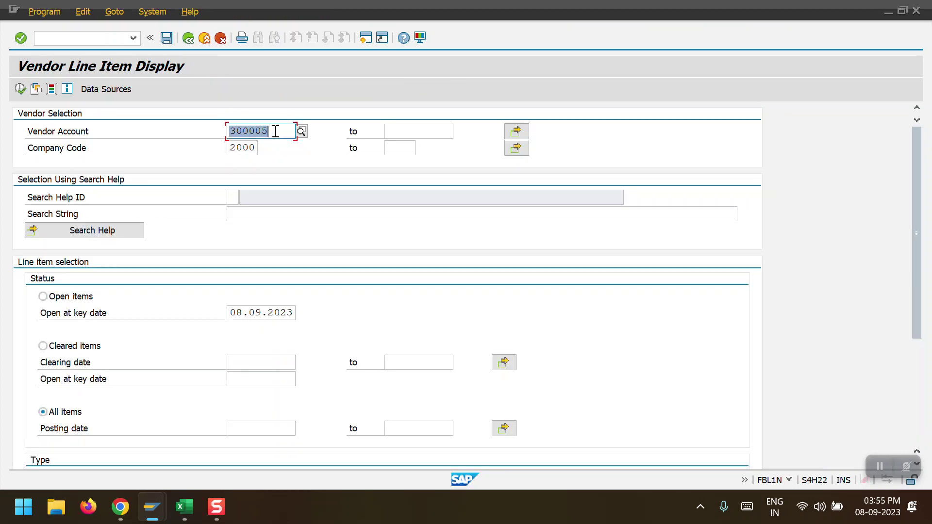
key(BackSpace)
text(3100005)
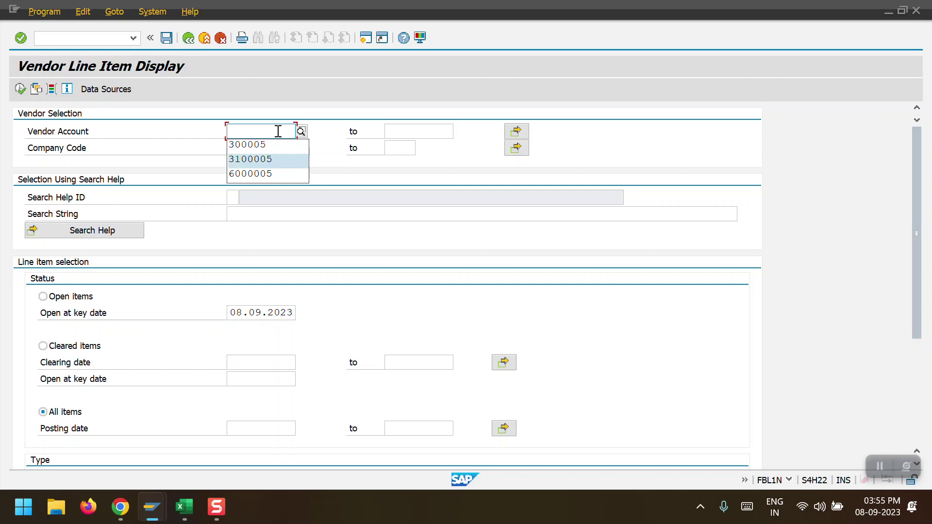
click(73, 297)
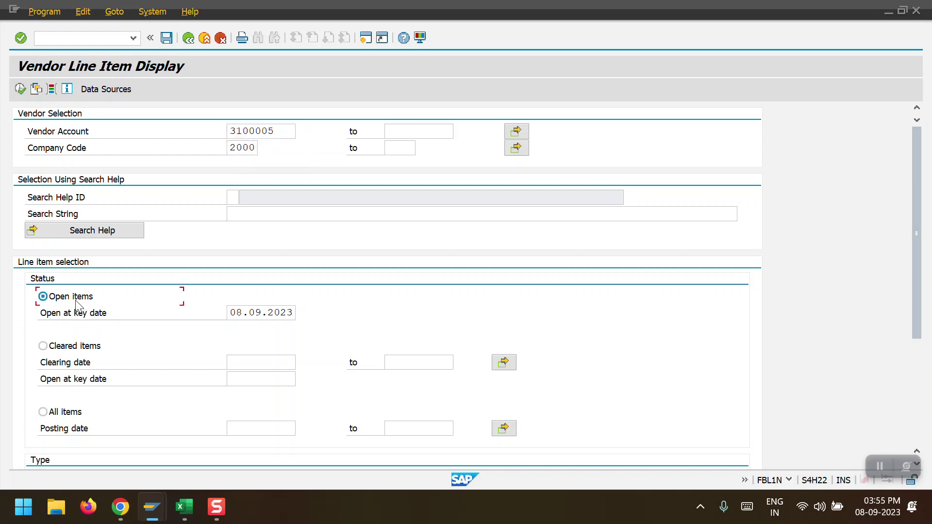
click(19, 89)
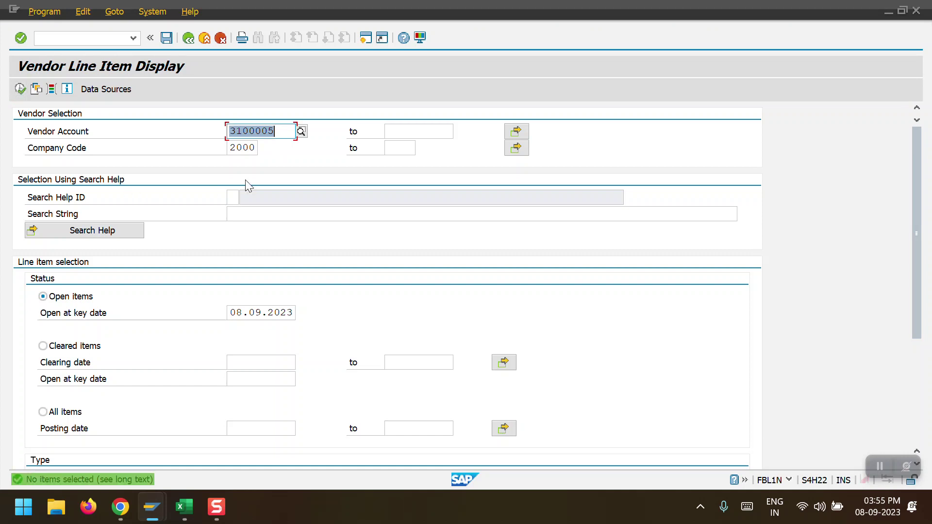
List all line items of XYZ PVT LTD INDIA to check their clearing documents, and return to the payment run status
click(70, 411)
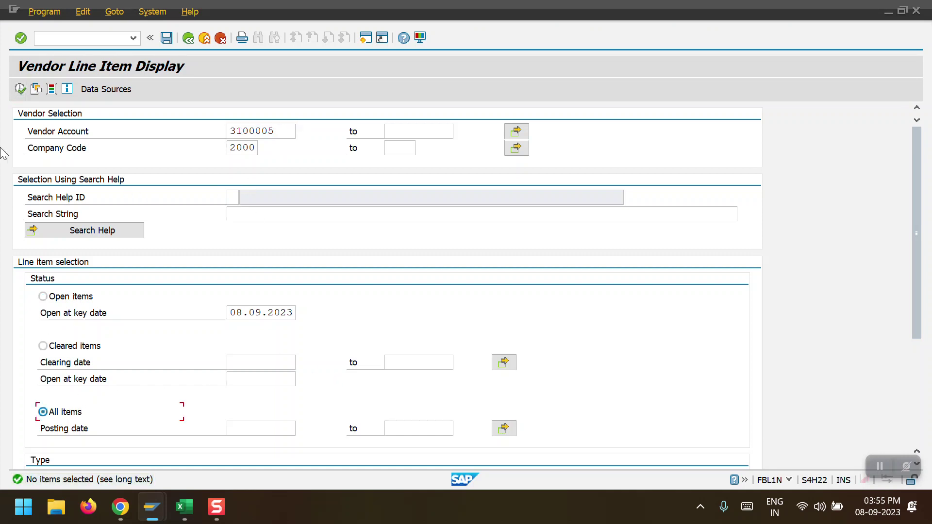
click(20, 89)
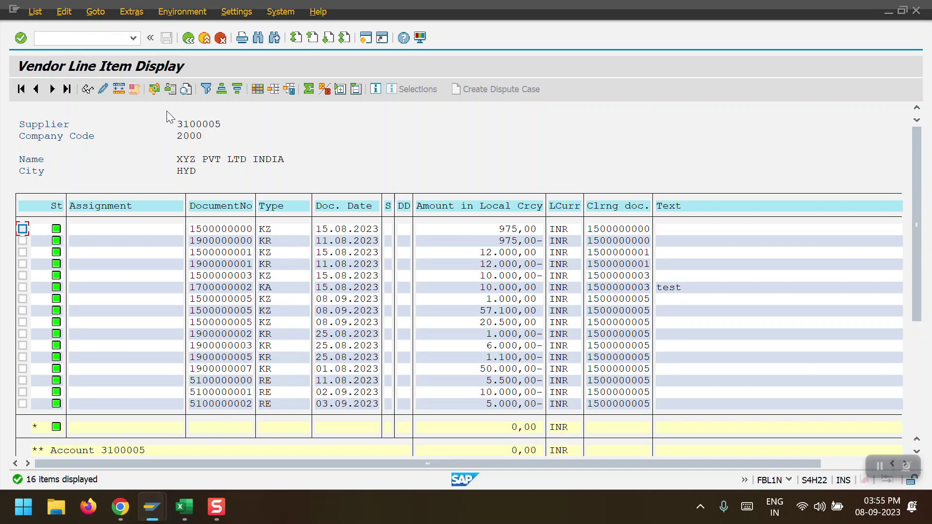
click(189, 40)
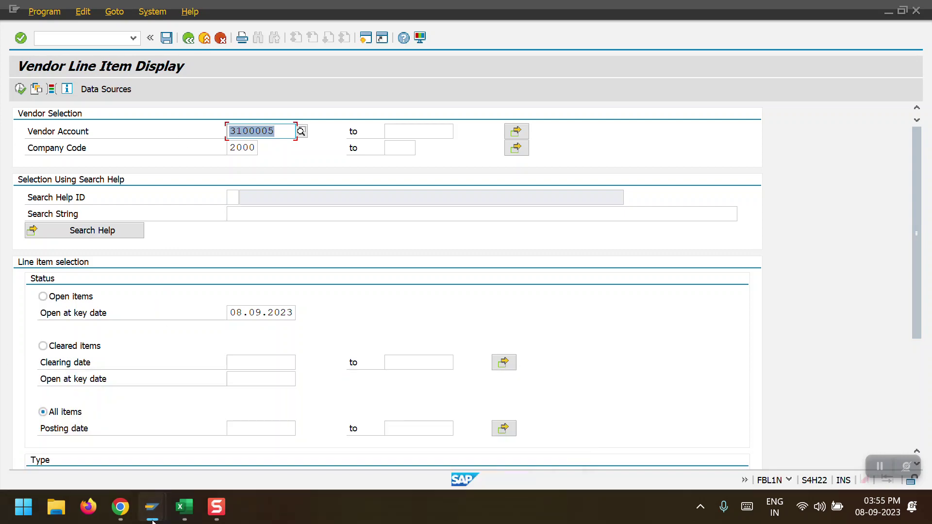
mouse_move(151, 506)
click(175, 438)
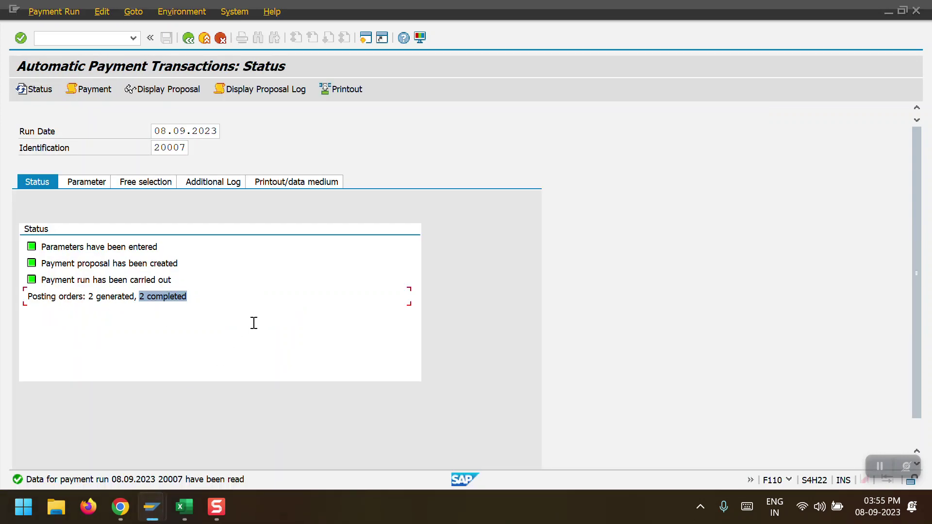